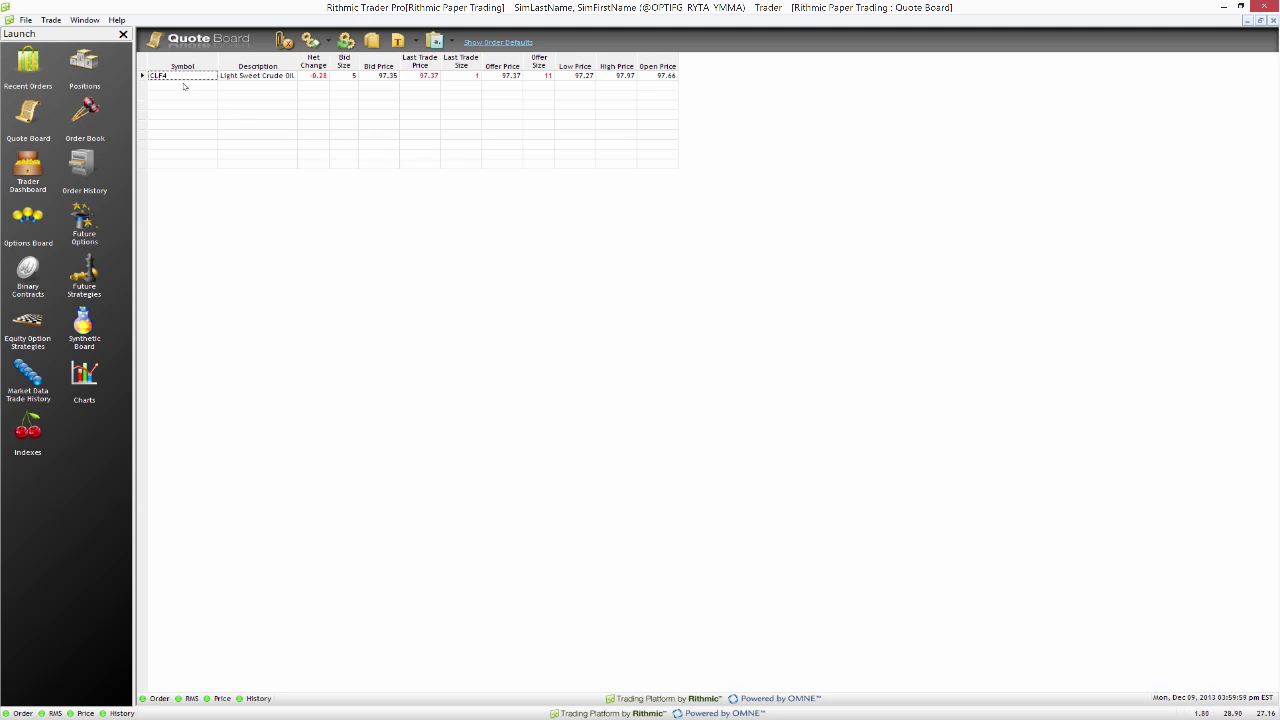
Step: Select the empty second row of the Quote Board to add the CLF4 Light Sweet Crude Oil symbol
{"action": "left_click", "coordinate": [364, 96]}
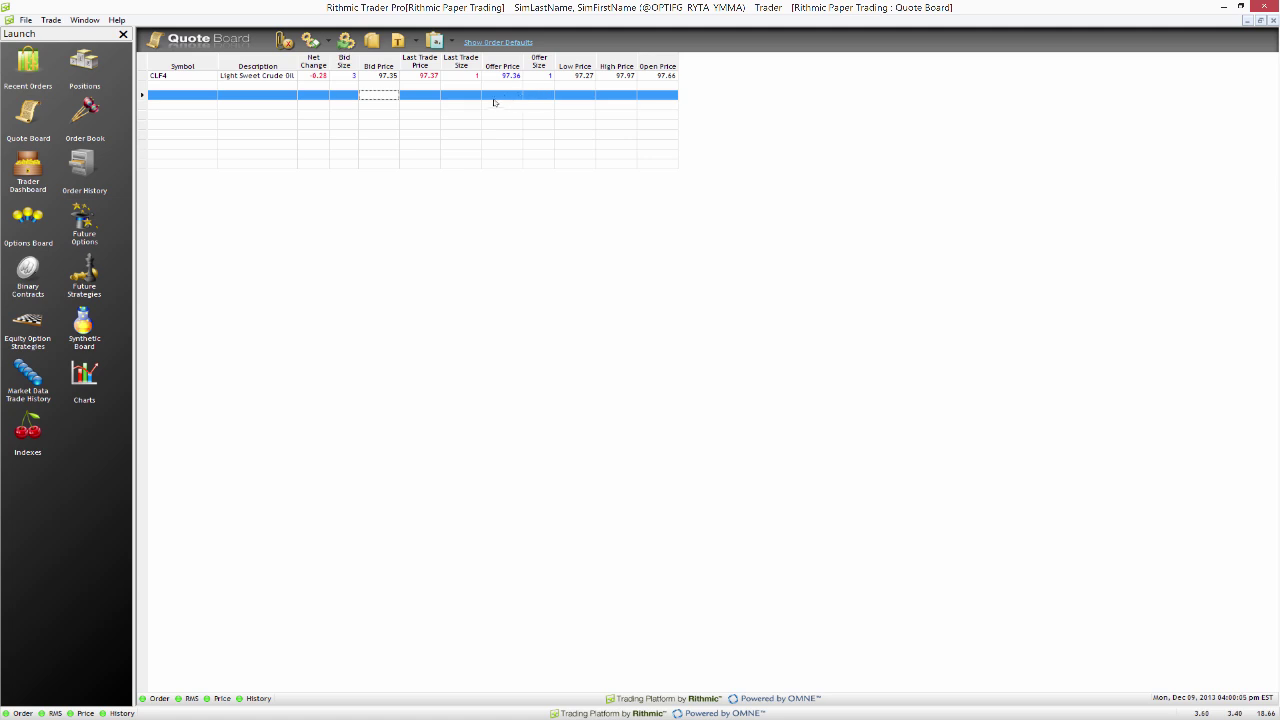
Step: Export the Quote Board as a live streaming spreadsheet, then minimize Rithmic Trader Pro
{"action": "left_click", "coordinate": [451, 42]}
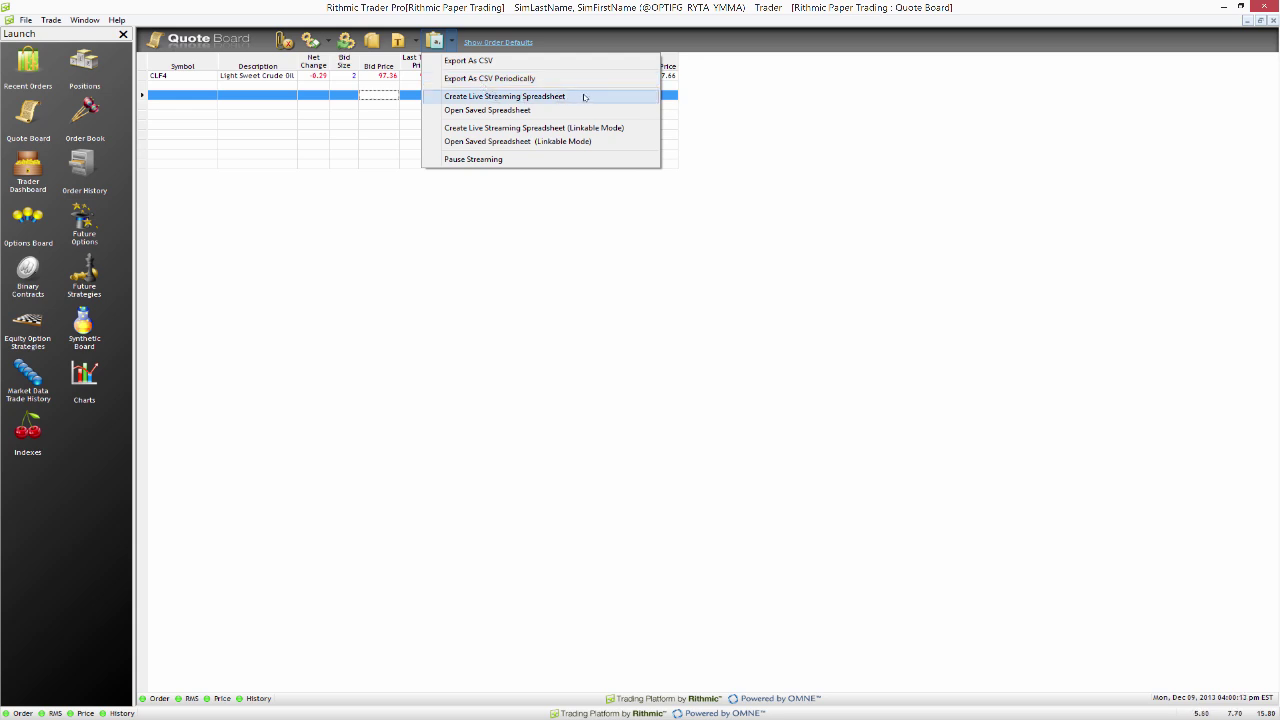
{"action": "left_click", "coordinate": [585, 97]}
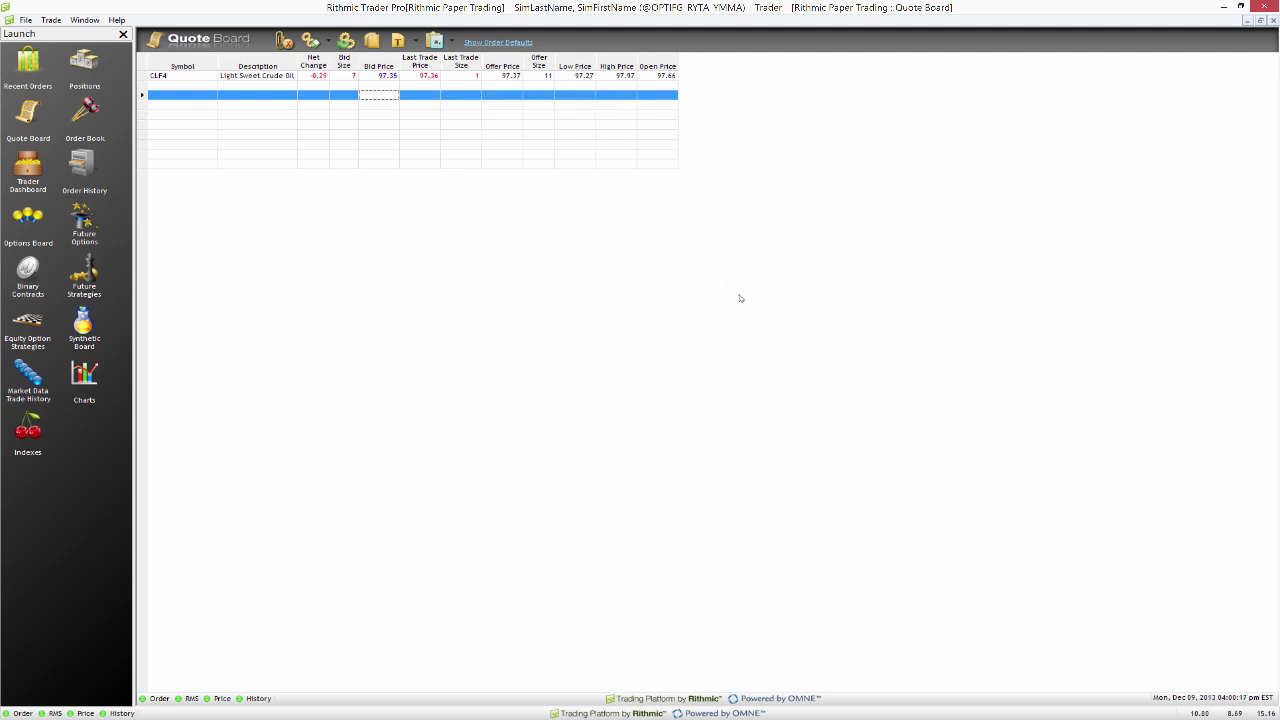
{"action": "left_click", "coordinate": [1225, 6]}
{"action": "left_click", "coordinate": [1225, 6]}
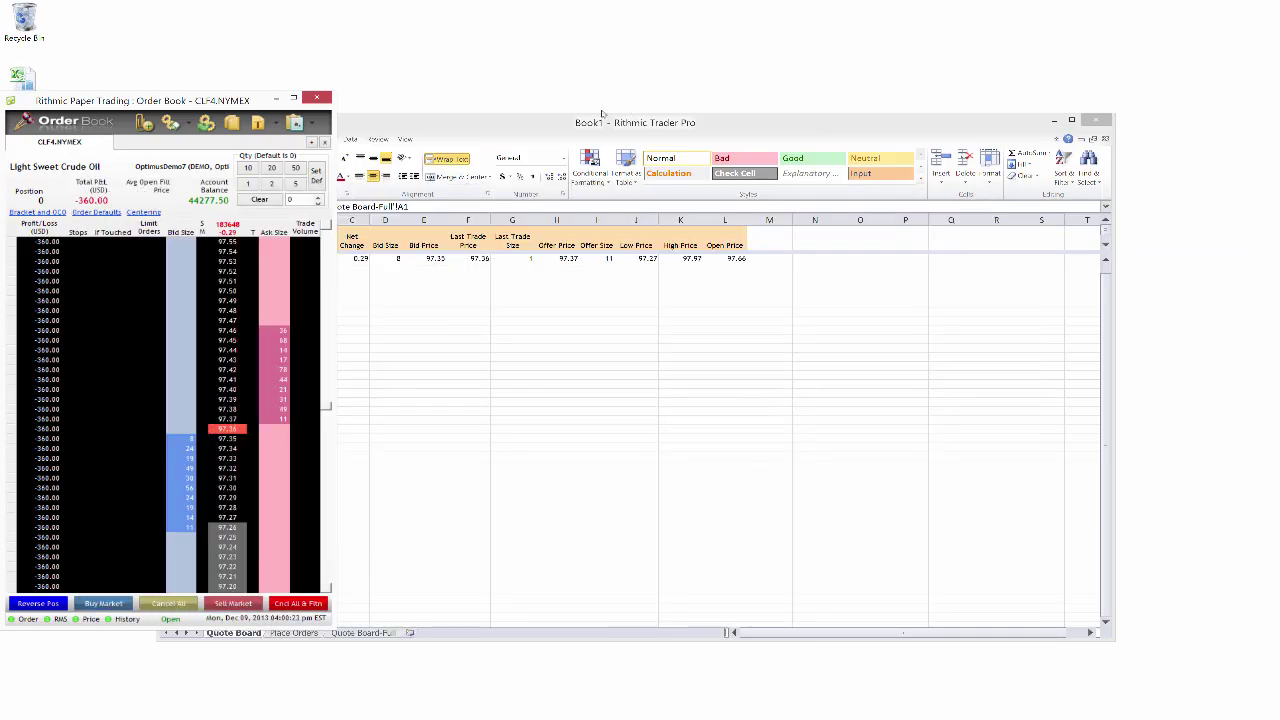
Step: Bring the Excel Book1 window forward, enlarge it, and select cell D12 on the Quote Board sheet
{"action": "left_click_drag", "start_coordinate": [481, 129], "coordinate": [646, 112]}
{"action": "left_click_drag", "start_coordinate": [325, 93], "coordinate": [343, 97]}
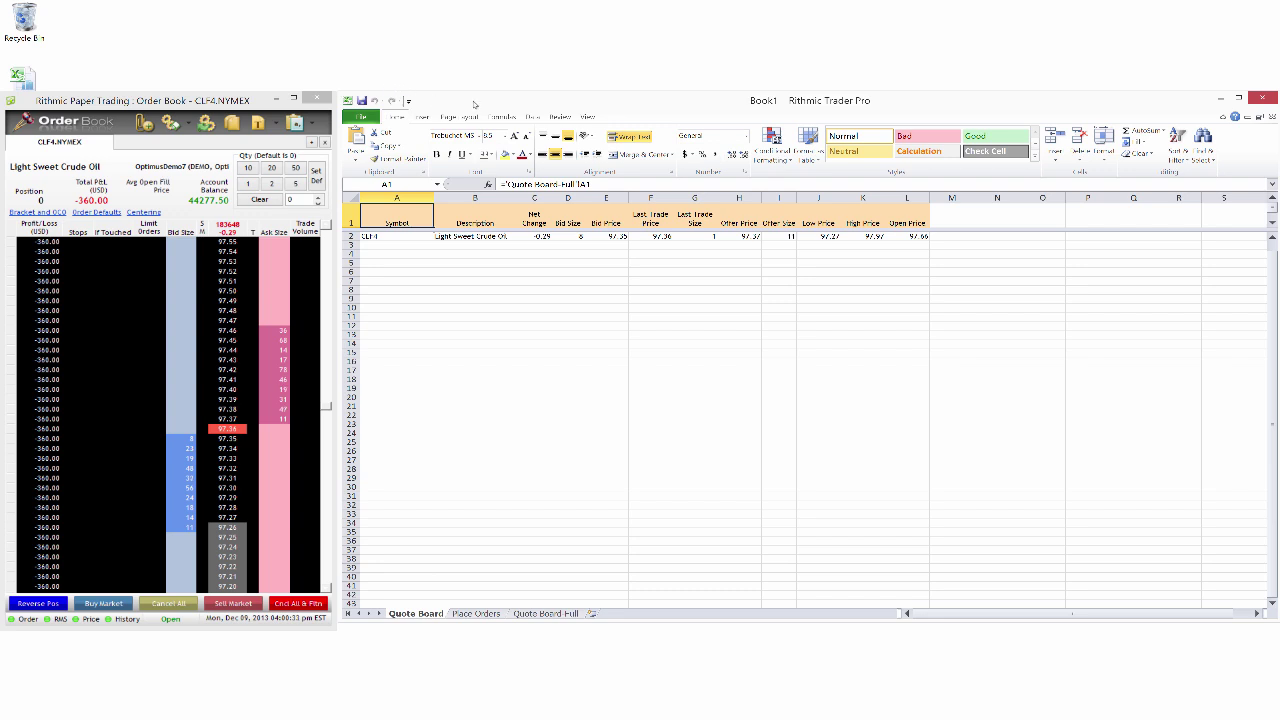
{"action": "left_click", "coordinate": [572, 326]}
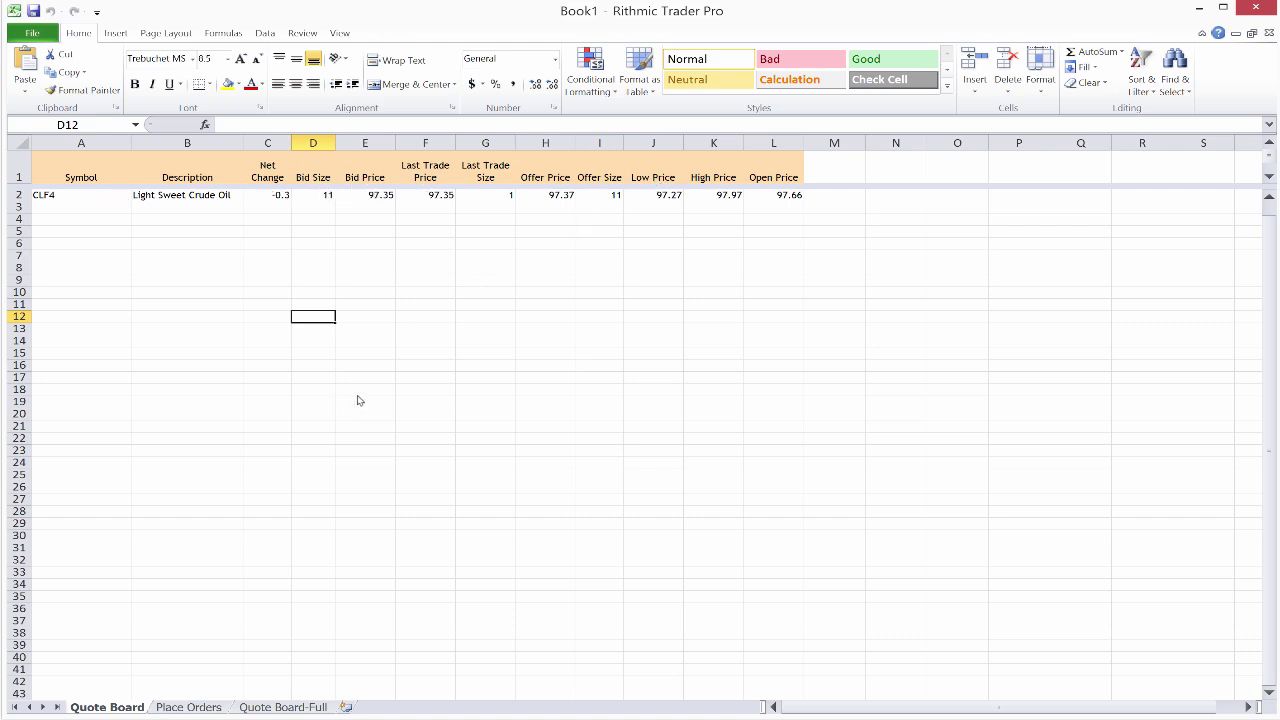
{"action": "left_click", "coordinate": [189, 707]}
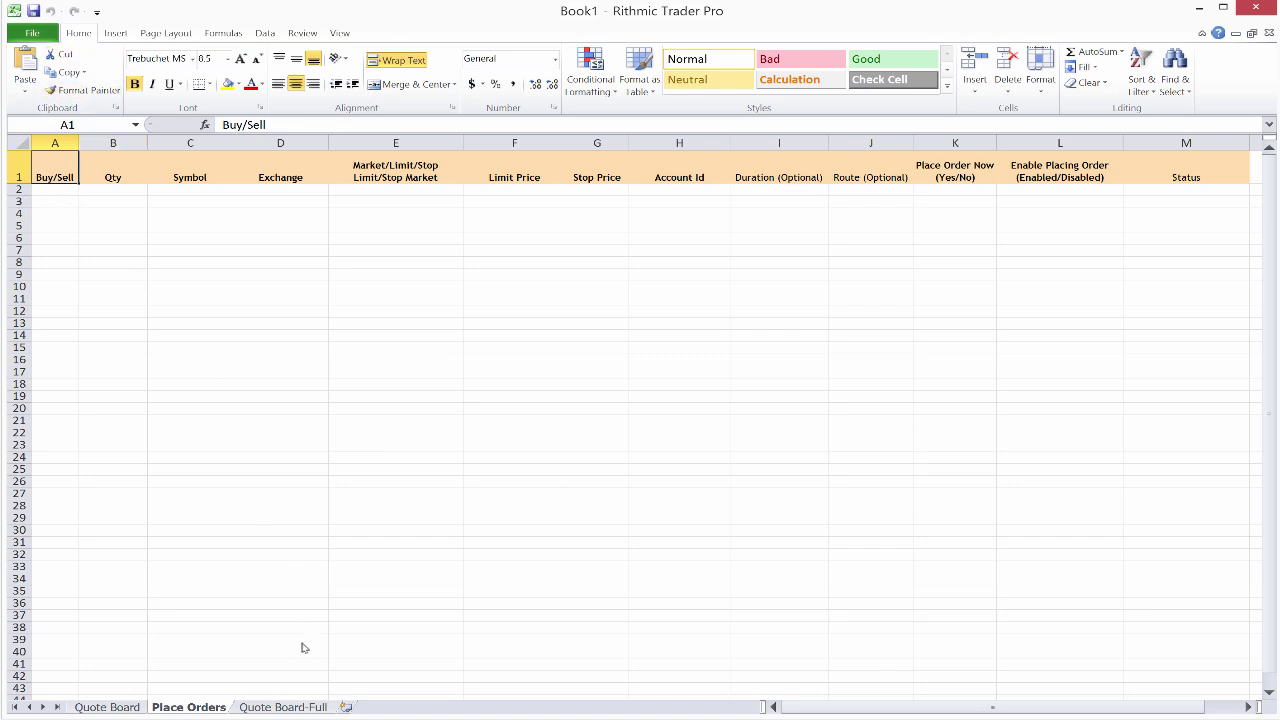
Step: Show the Quote Board-Full sheet and scroll across its CLF4 detail columns and back
{"action": "left_click", "coordinate": [266, 707]}
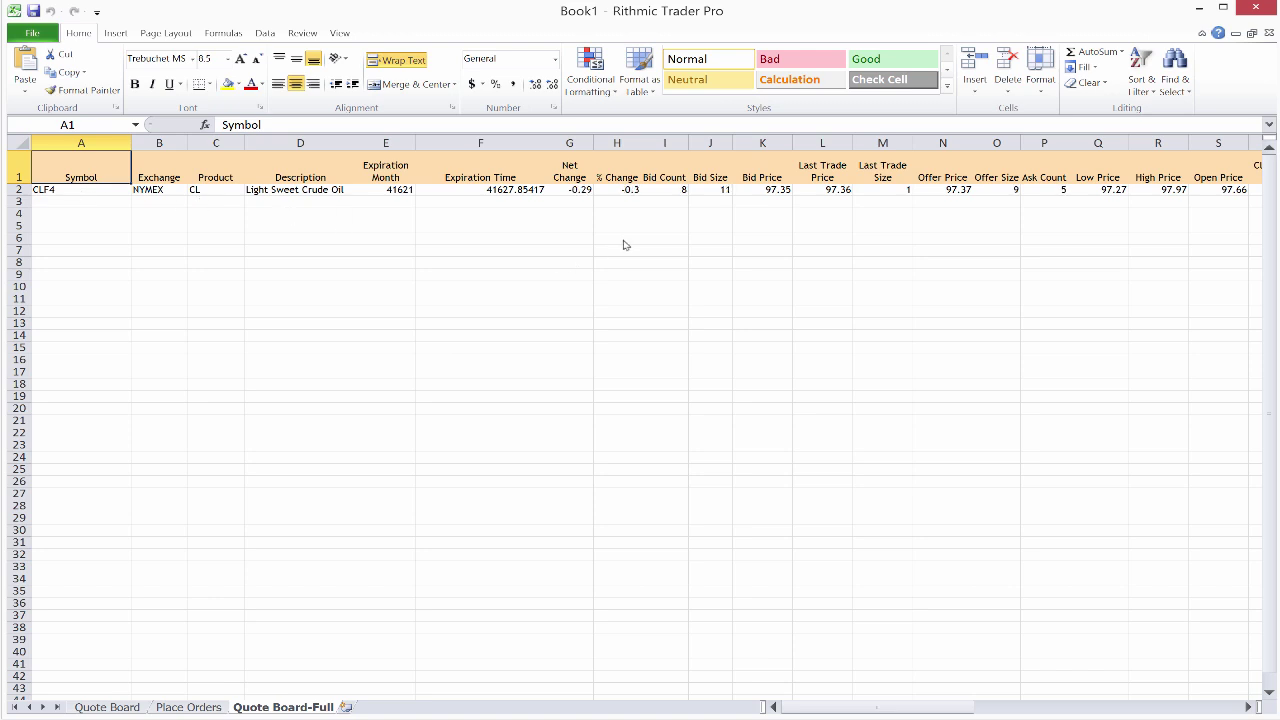
{"action": "left_click_drag", "start_coordinate": [884, 709], "coordinate": [1113, 697]}
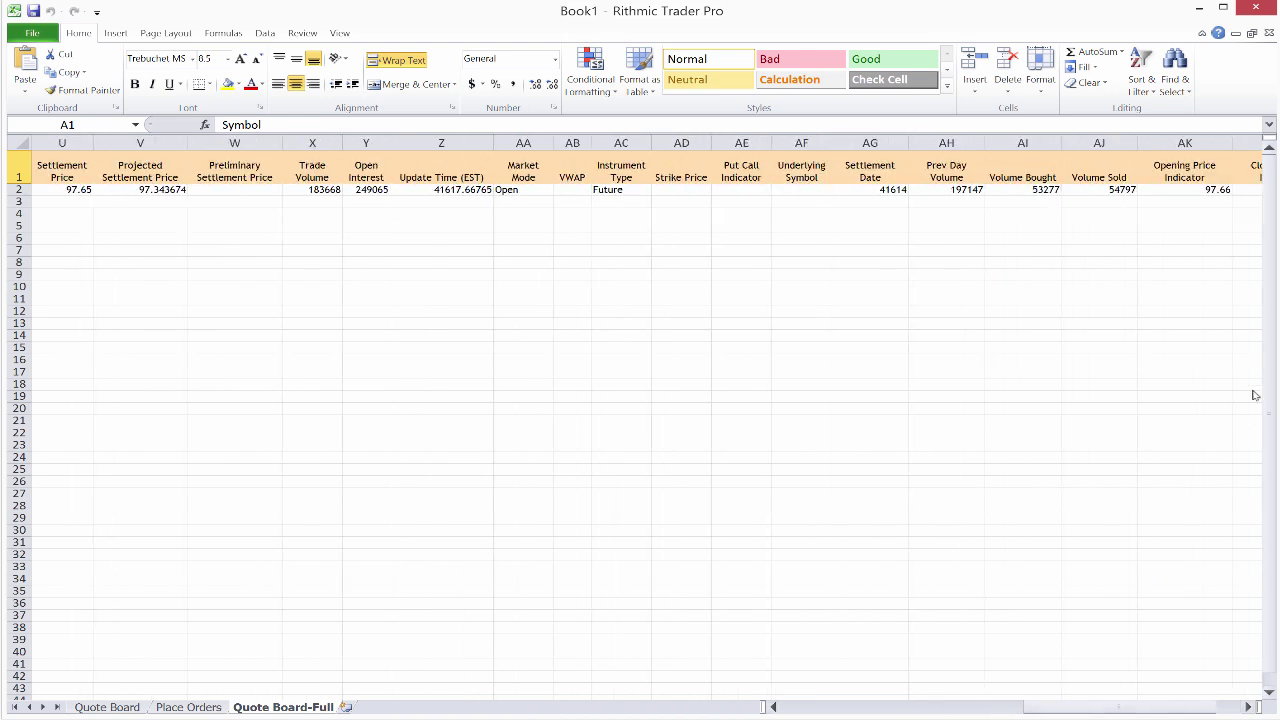
{"action": "left_click_drag", "start_coordinate": [1140, 710], "coordinate": [870, 707]}
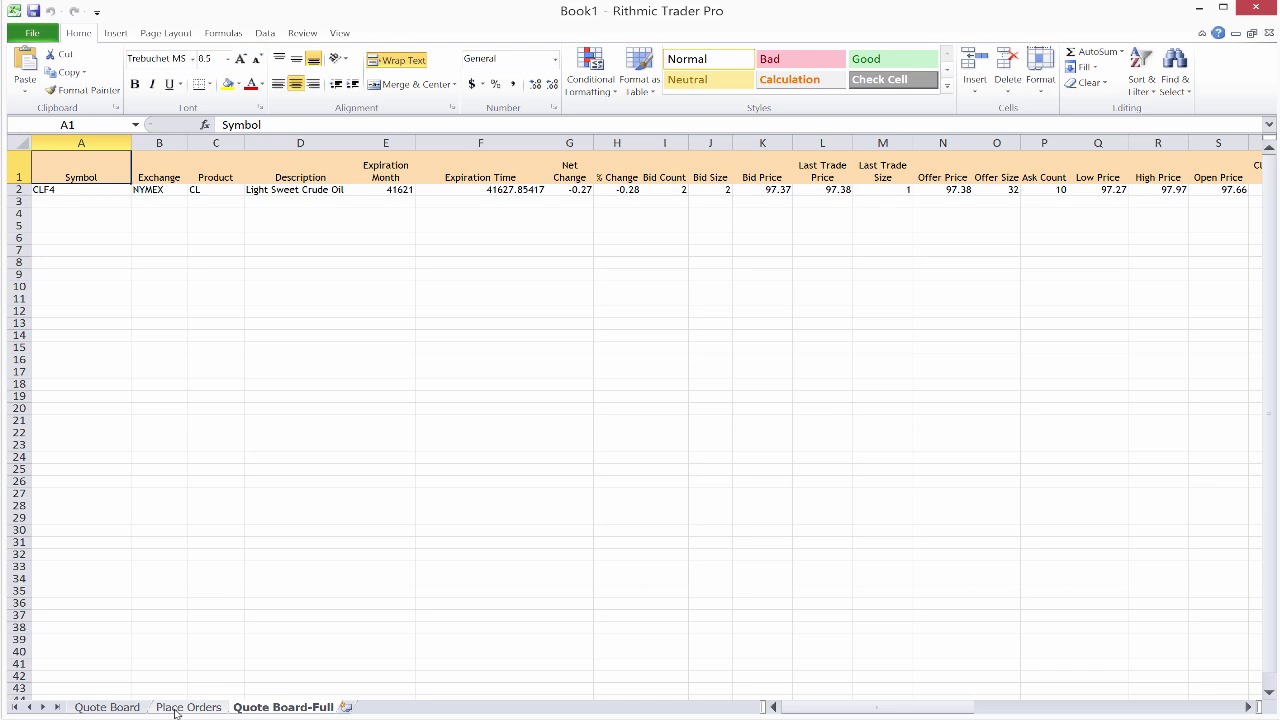
Step: Return to the Place Orders sheet and select cell A2 for the first order
{"action": "left_click", "coordinate": [178, 707]}
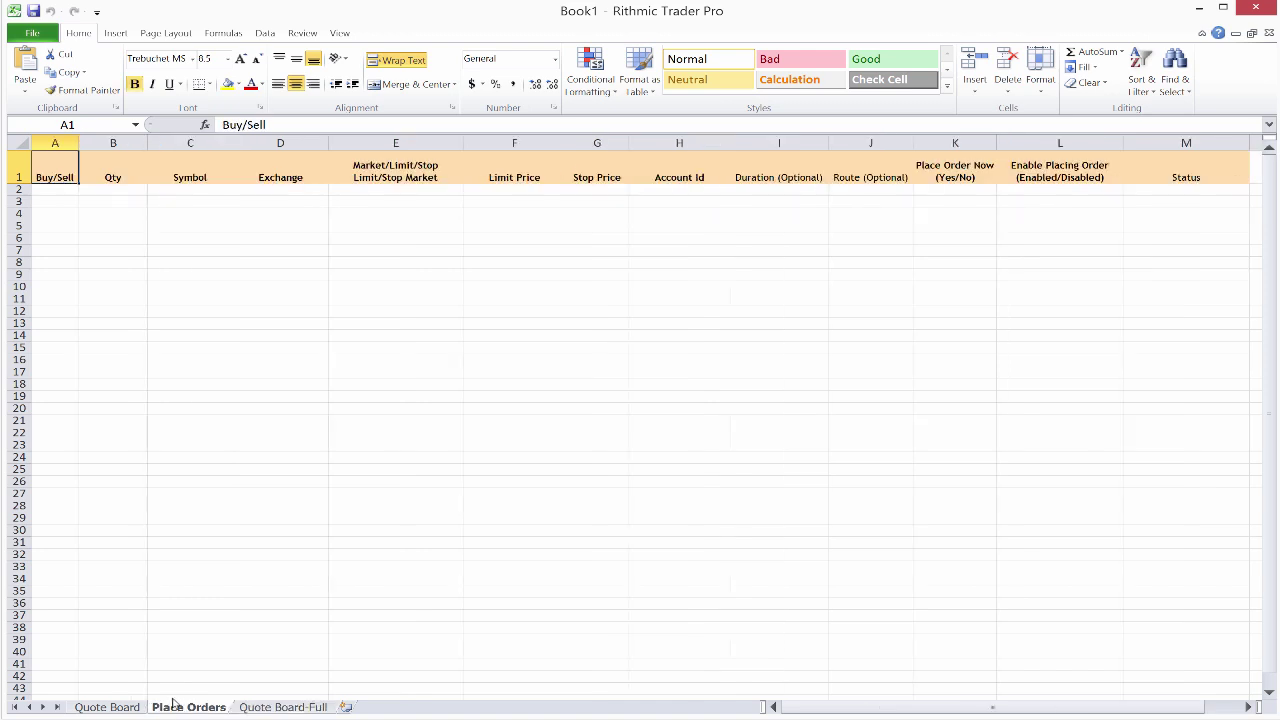
{"action": "left_click", "coordinate": [57, 191]}
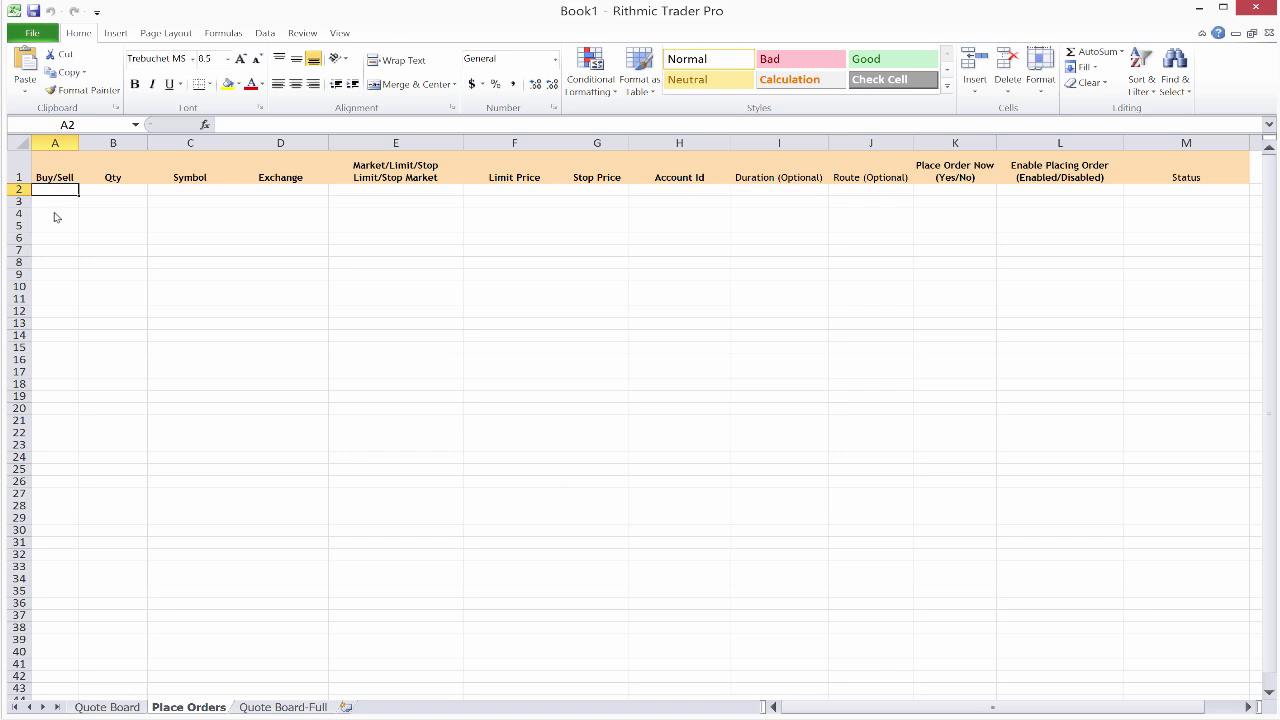
Step: Enter Buy in A2 and Sell in A3, with quantity 1 for both orders
{"action": "type", "text": "Buy"}
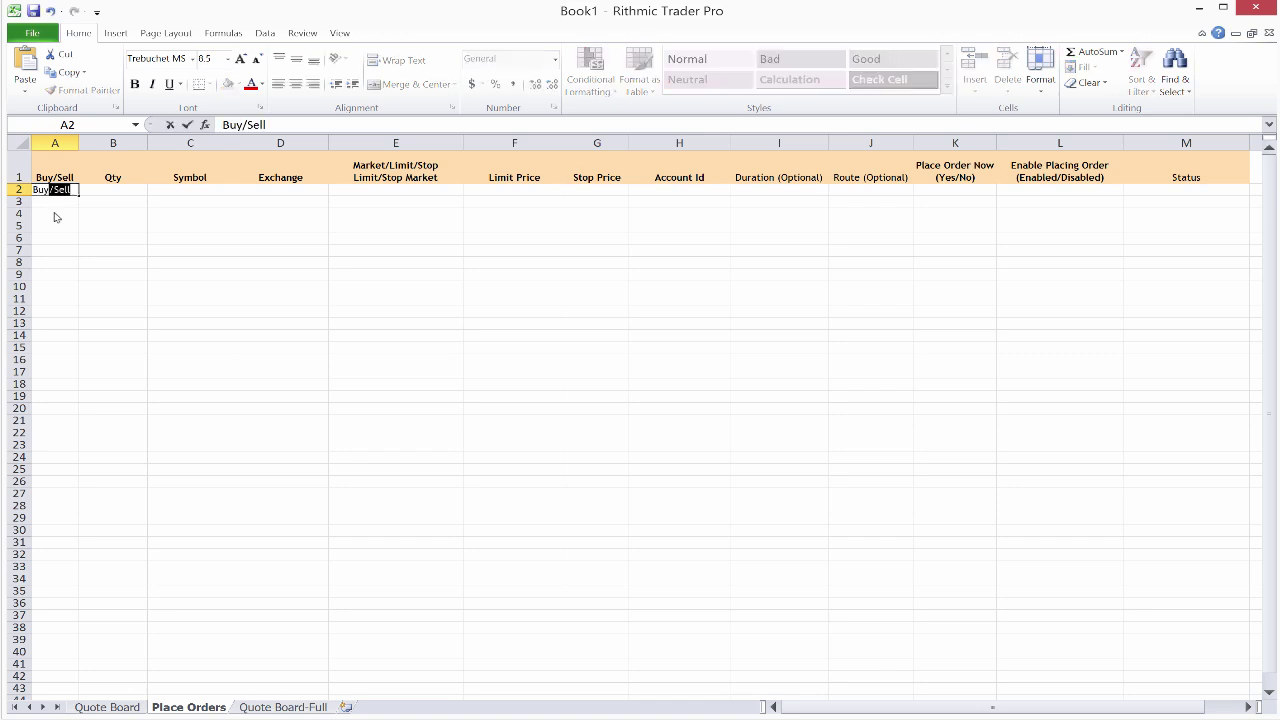
{"action": "key", "text": "Delete"}
{"action": "key", "text": "Return"}
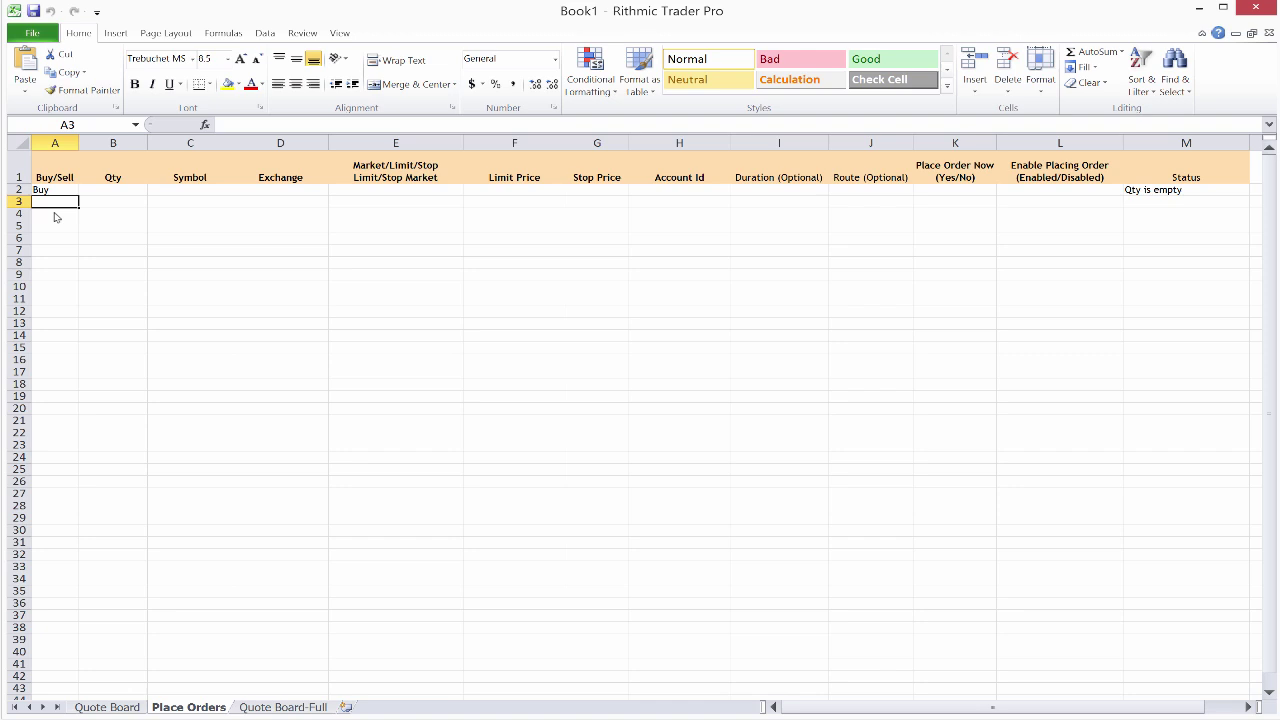
{"action": "type", "text": "Sell"}
{"action": "key", "text": "Tab"}
{"action": "type", "text": "1"}
{"action": "key", "text": "Up"}
{"action": "type", "text": "1"}
{"action": "key", "text": "Tab"}
Step: Set symbol CL and exchange Nymex for both order rows
{"action": "type", "text": "CL"}
{"action": "key", "text": "Return"}
{"action": "type", "text": "CL"}
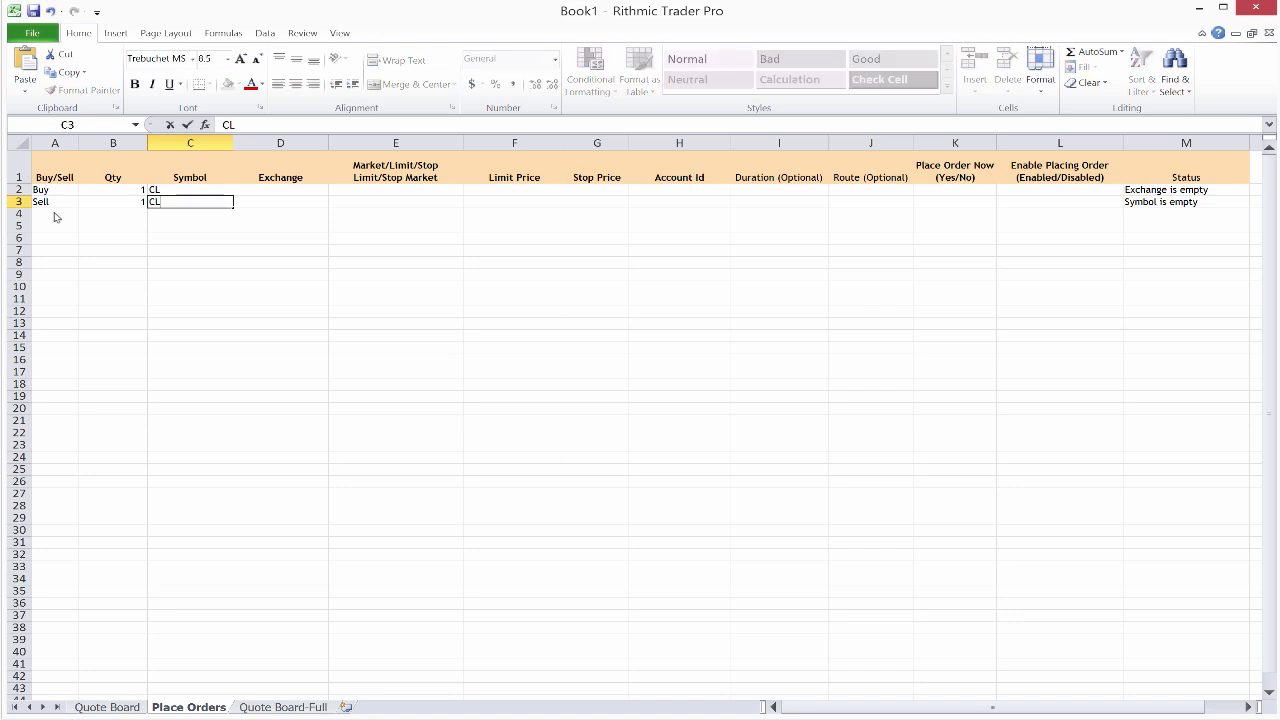
{"action": "key", "text": "Tab"}
{"action": "type", "text": "Nymex"}
{"action": "key", "text": "Up"}
{"action": "type", "text": "Nymex"}
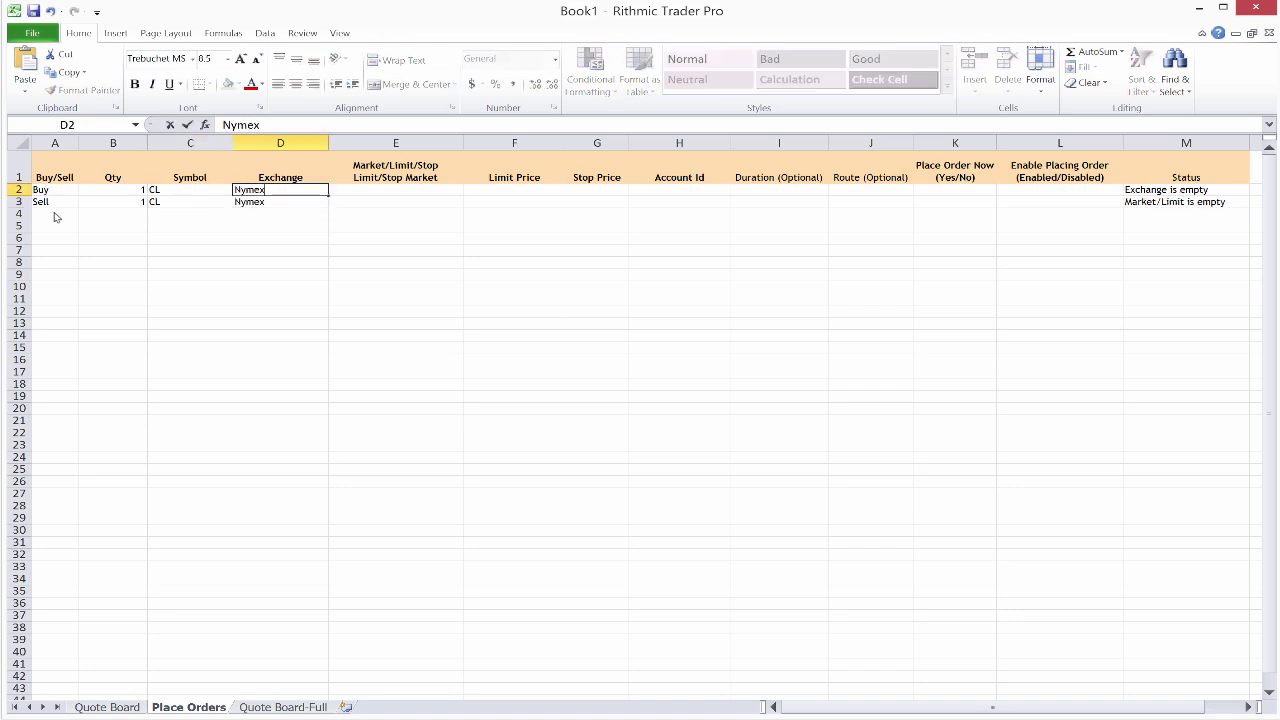
{"action": "key", "text": "Tab"}
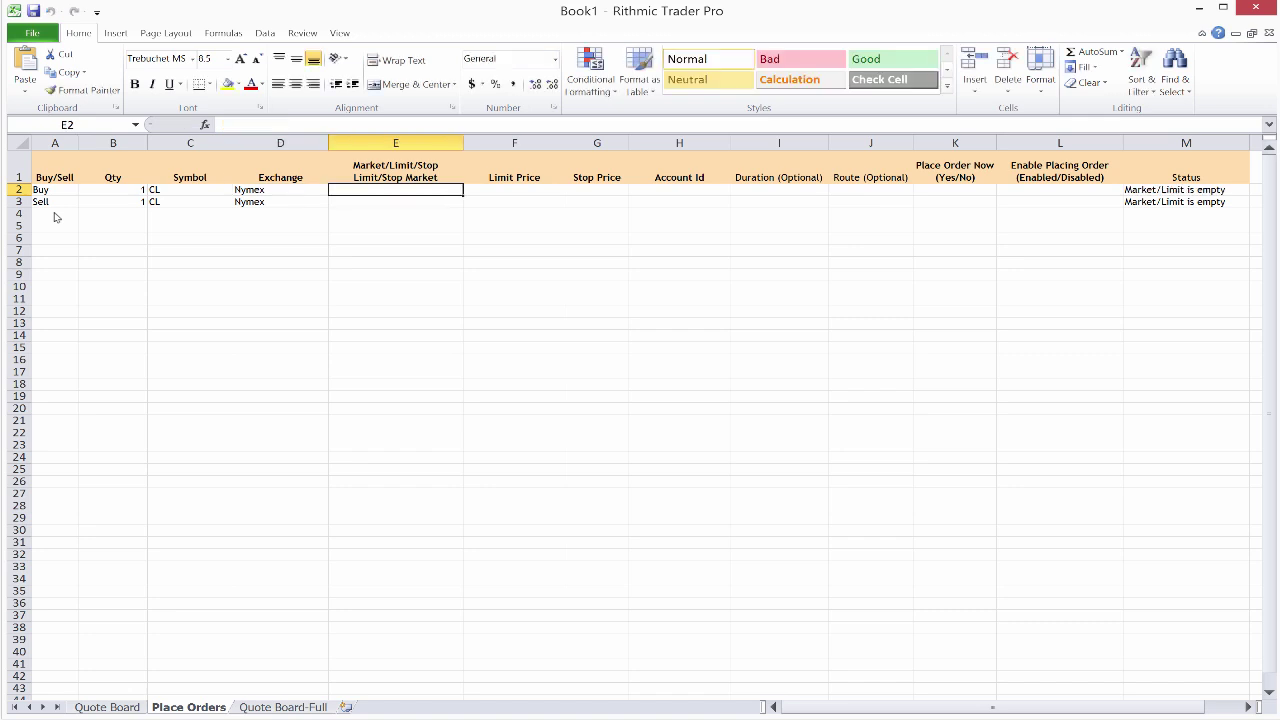
Step: Set order type Limit for both rows and move to the Limit Price cell F2
{"action": "type", "text": "Limit"}
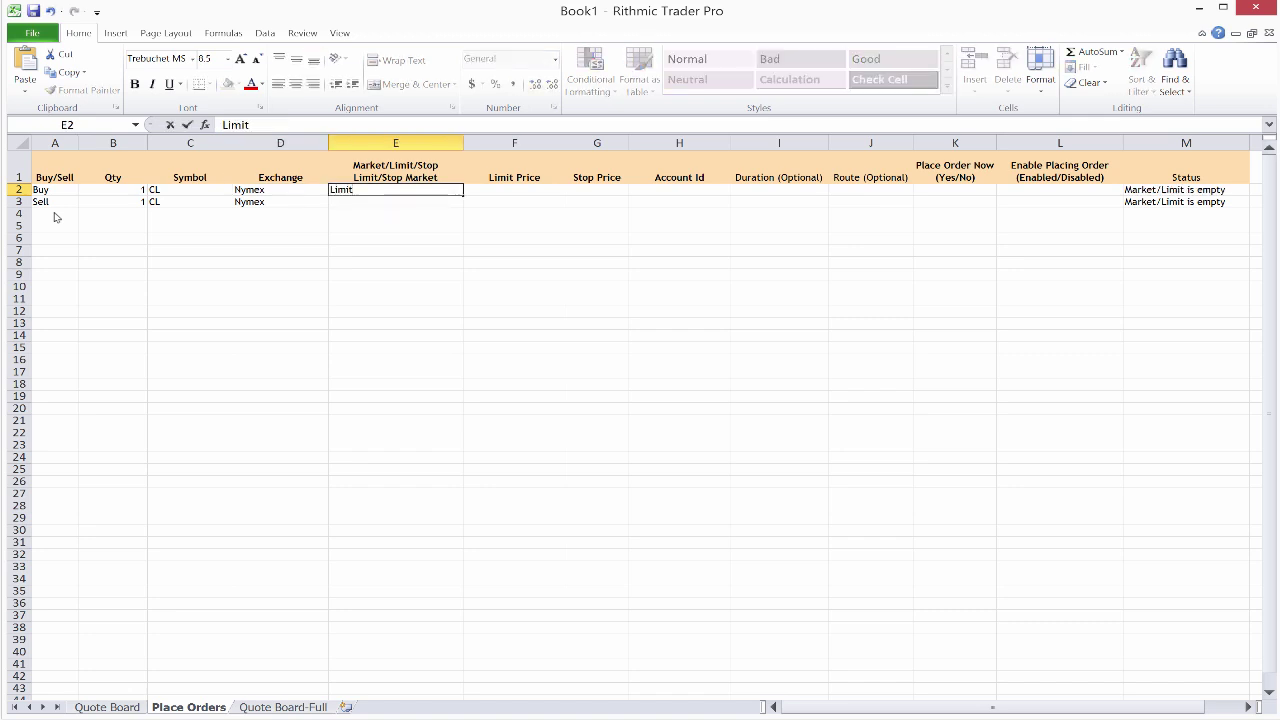
{"action": "key", "text": "Return"}
{"action": "type", "text": "Limit"}
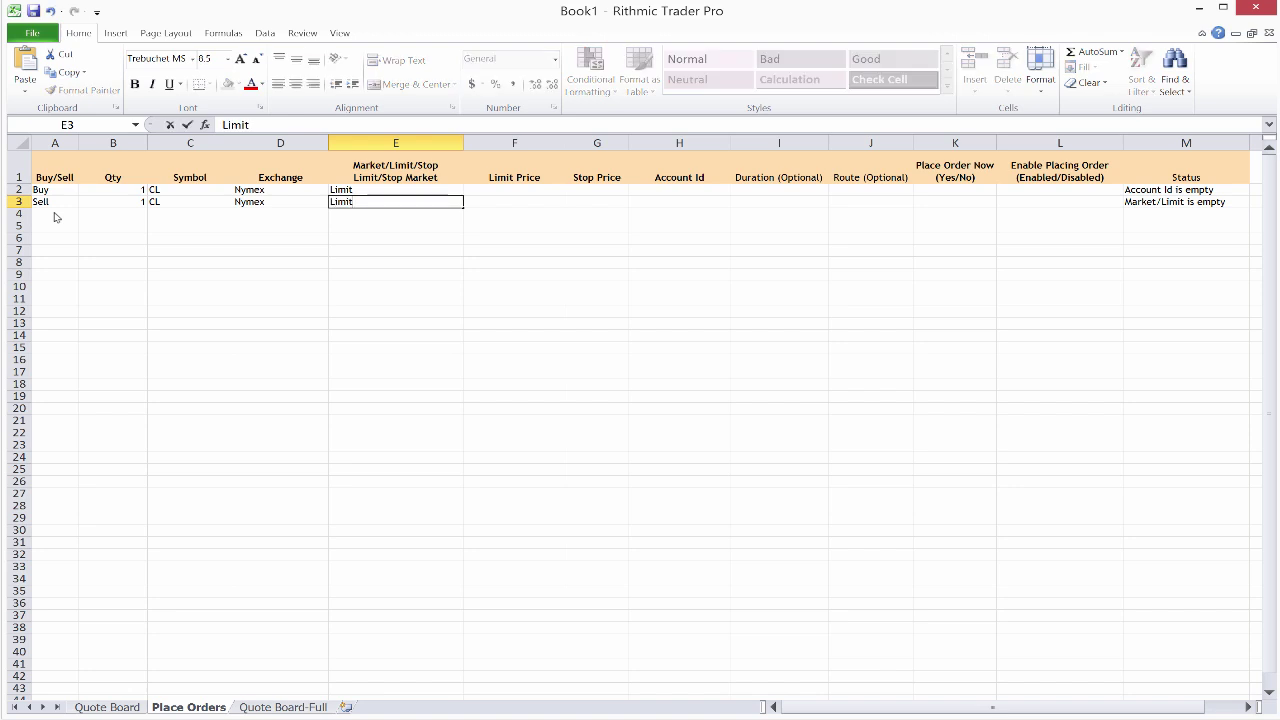
{"action": "key", "text": "Tab"}
{"action": "key", "text": "Up"}
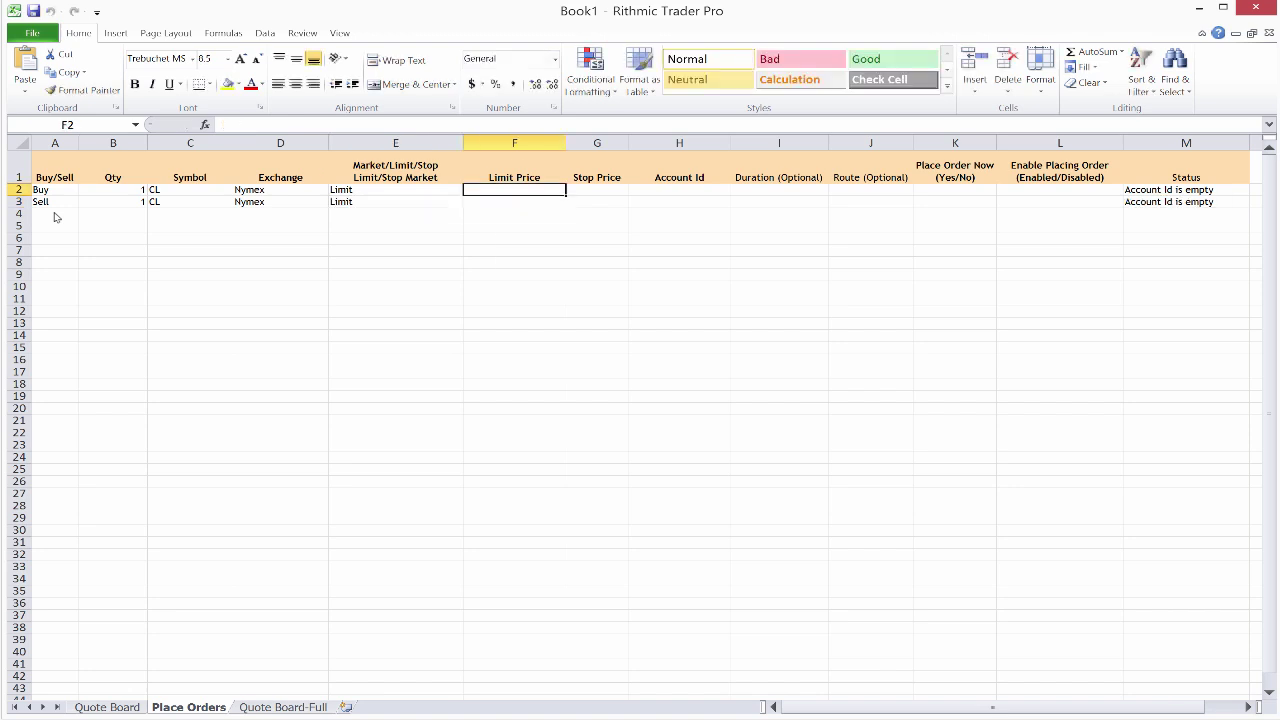
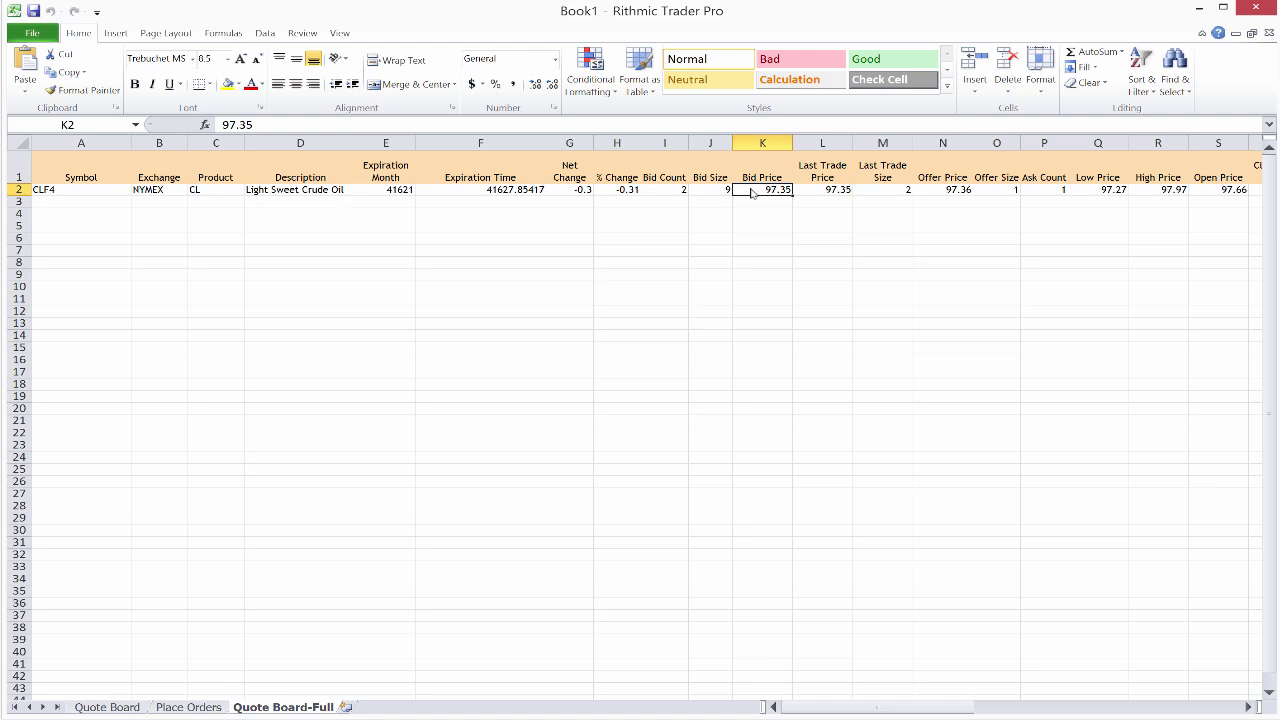
Step: Copy the Bid Price reference ='Quote Board-Full'!$K$2 from Define Name, then cancel without creating a name
{"action": "right_click", "coordinate": [752, 193]}
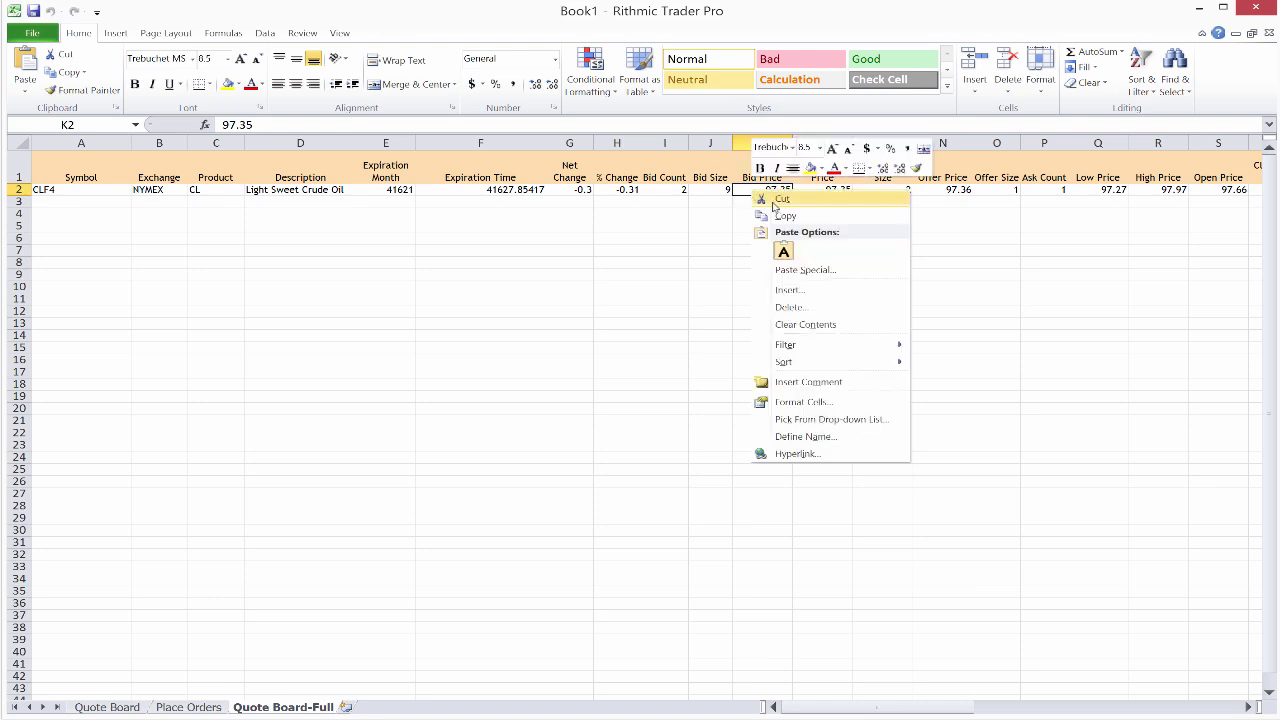
{"action": "left_click", "coordinate": [848, 437]}
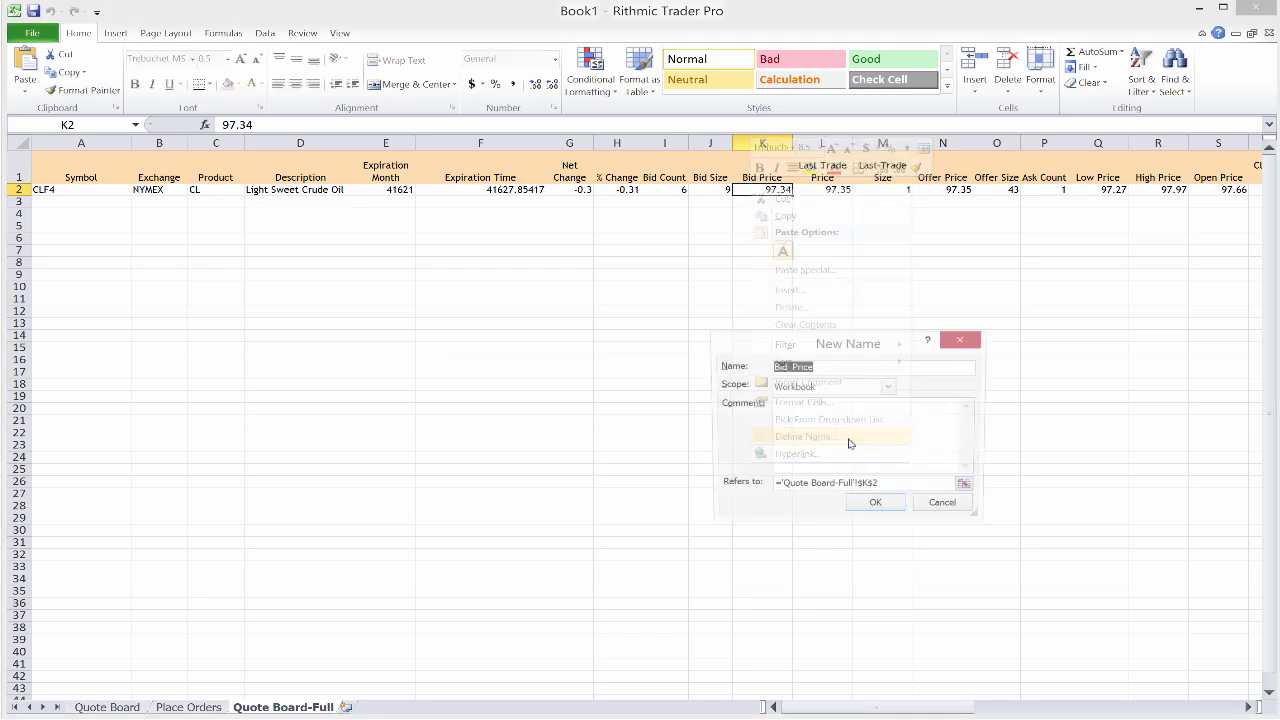
{"action": "left_click", "coordinate": [884, 486]}
{"action": "triple_click", "coordinate": [815, 488]}
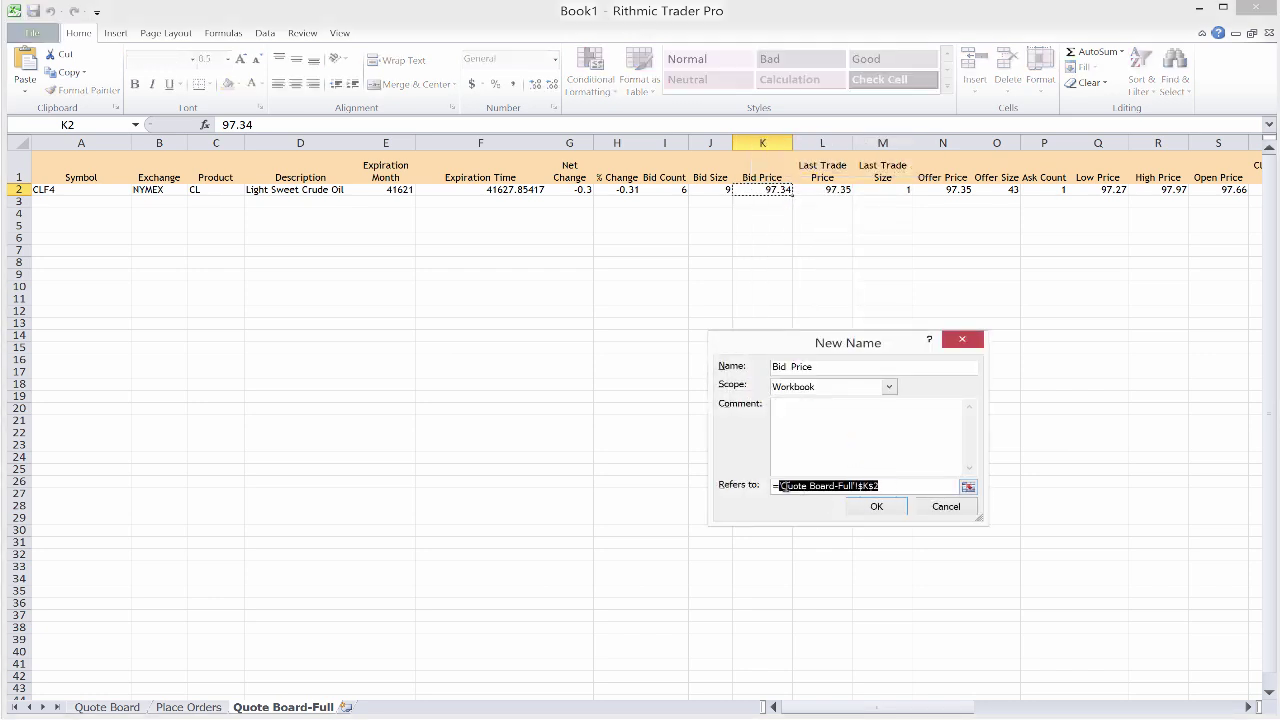
{"action": "right_click", "coordinate": [780, 488]}
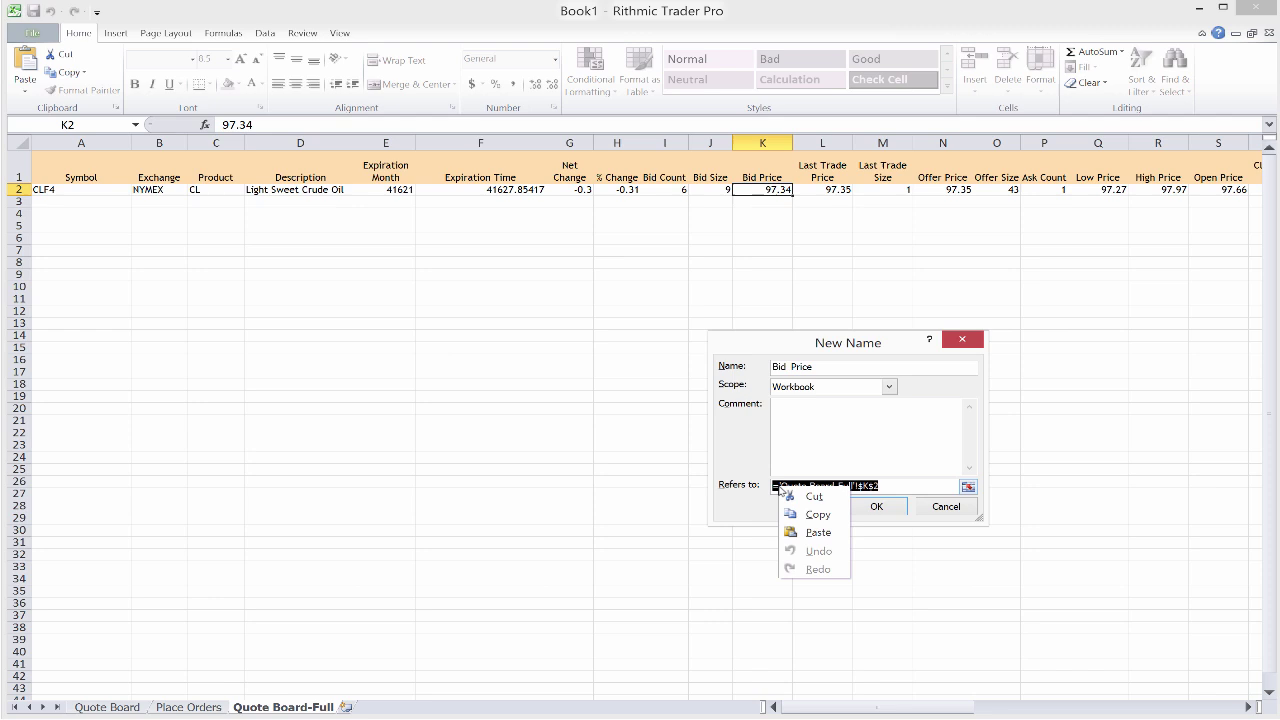
{"action": "left_click", "coordinate": [790, 514]}
{"action": "left_click", "coordinate": [815, 489]}
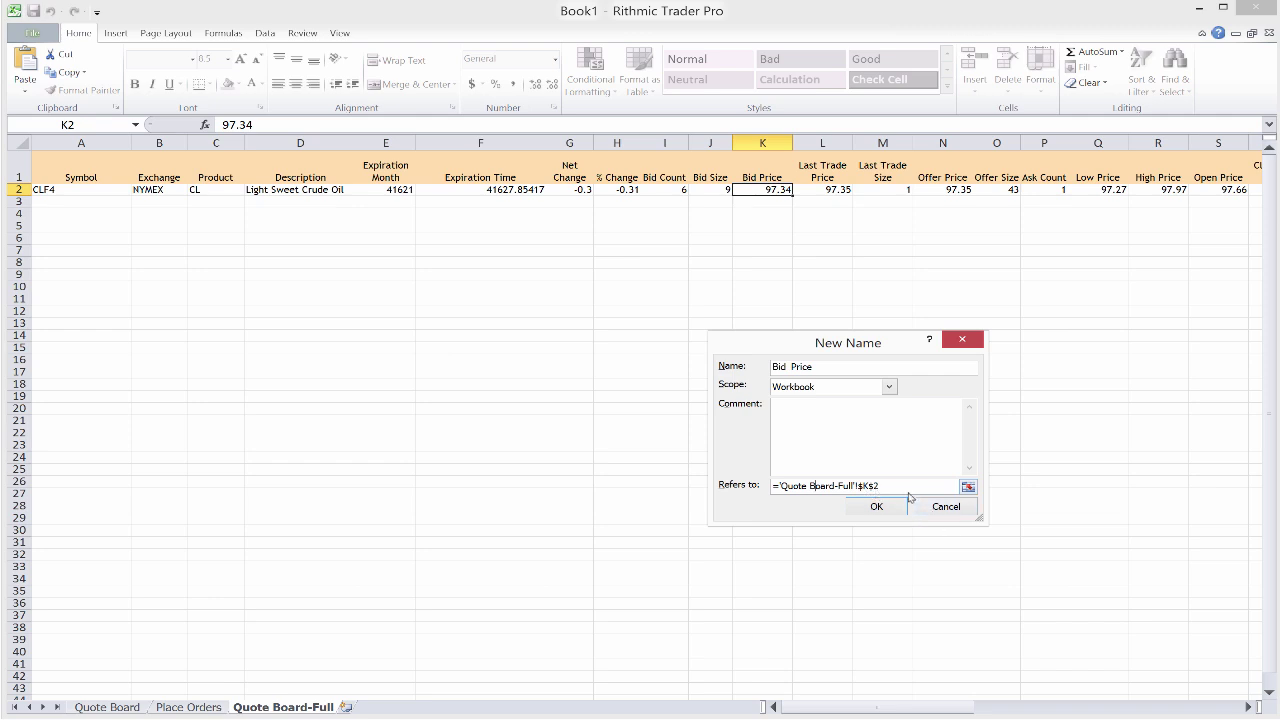
{"action": "left_click_drag", "start_coordinate": [900, 487], "coordinate": [763, 487]}
{"action": "right_click", "coordinate": [792, 487]}
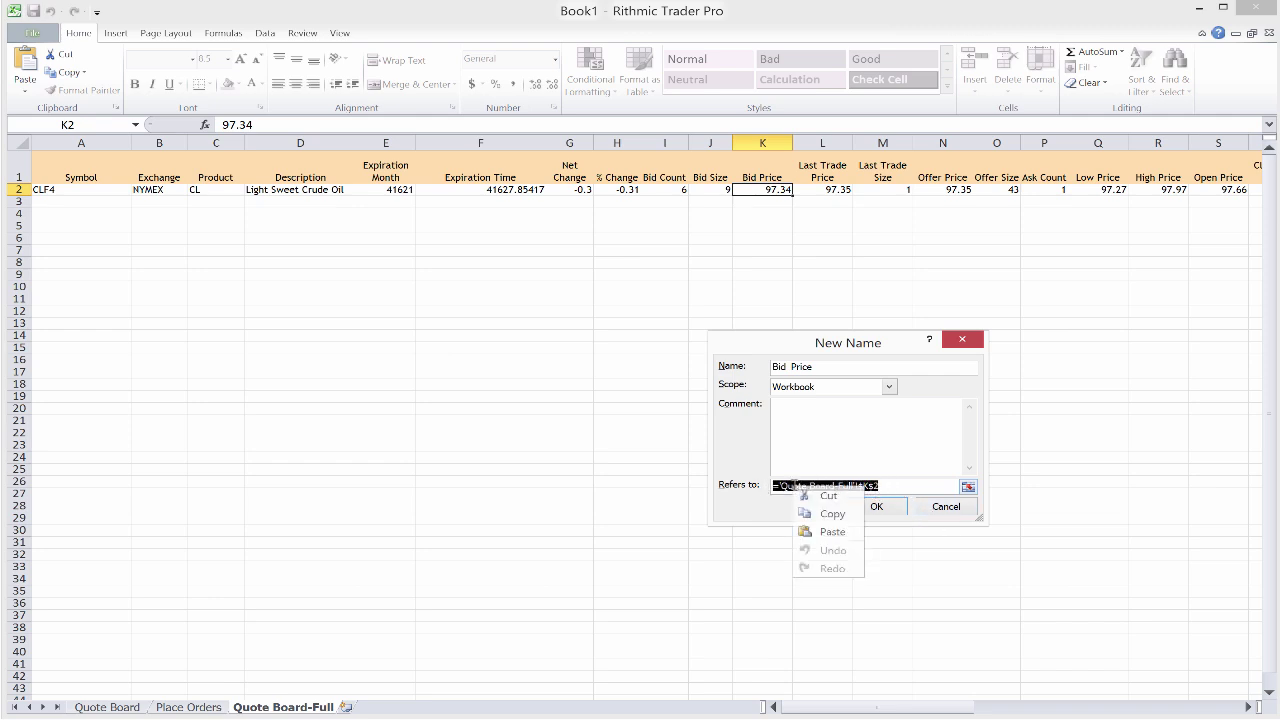
{"action": "left_click", "coordinate": [828, 513]}
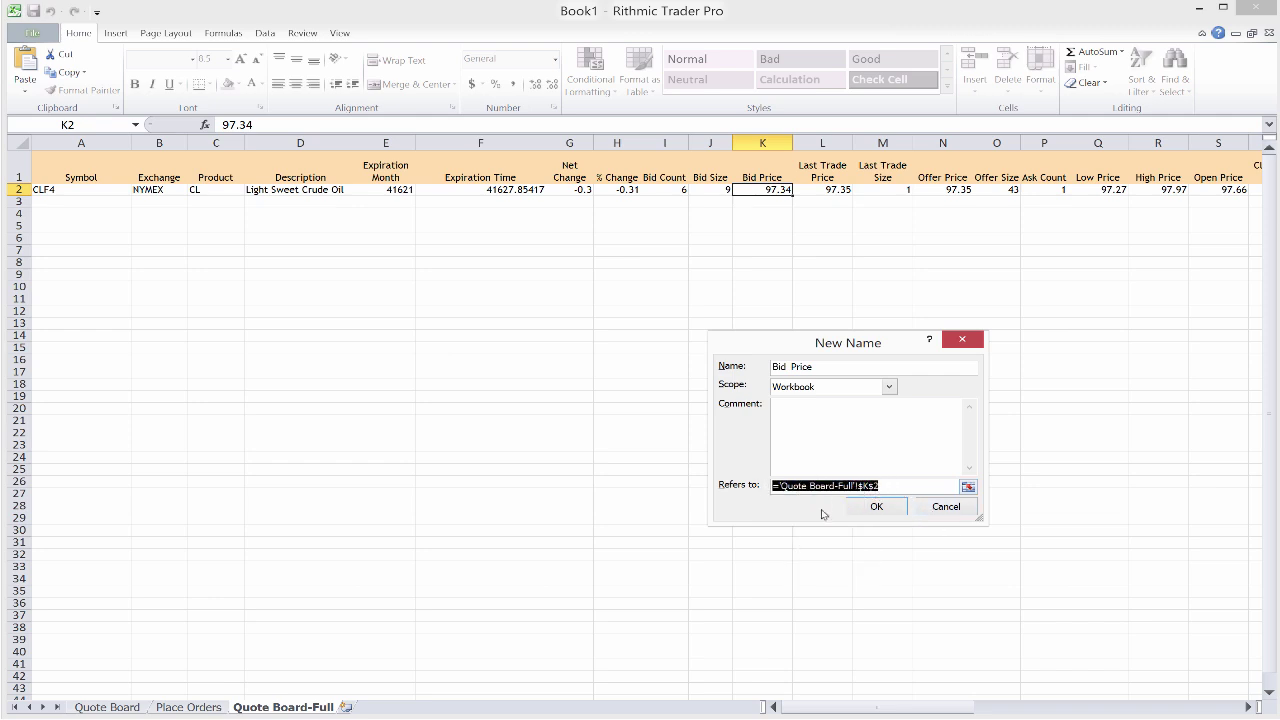
{"action": "left_click", "coordinate": [935, 507]}
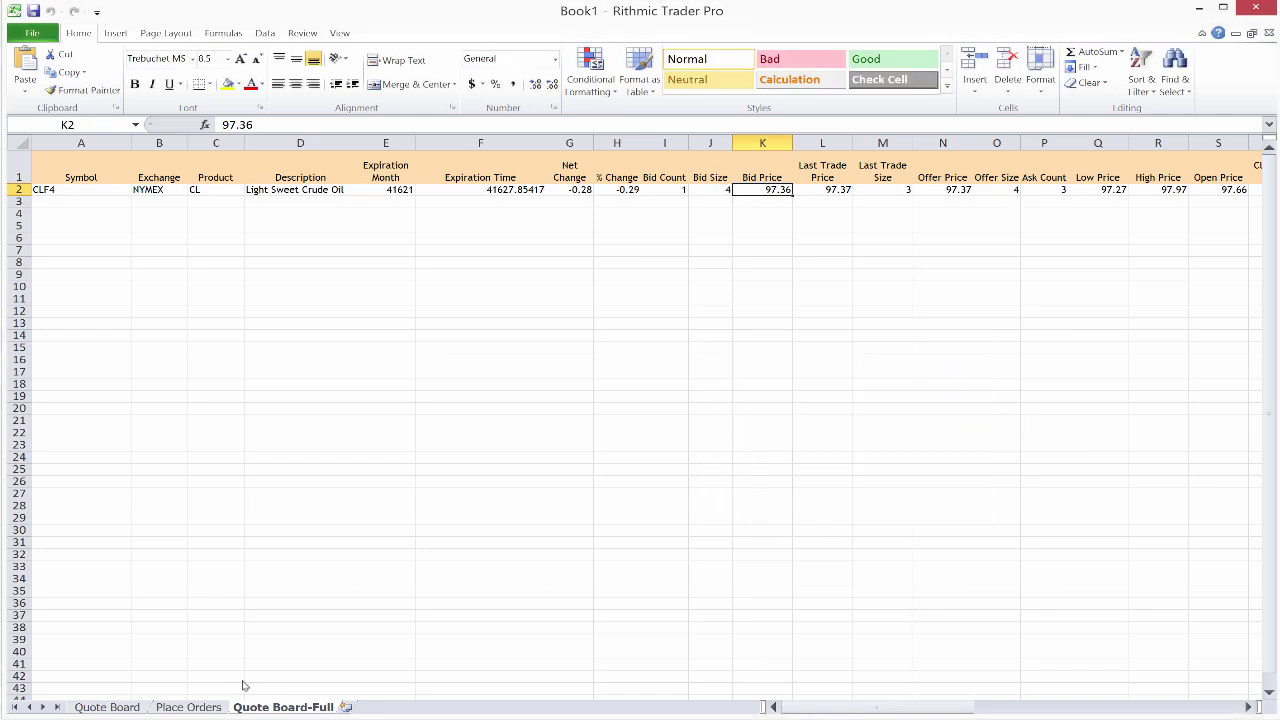
Step: Set the Buy limit price in Place Orders F2 to ='Quote Board-Full'!$K$2+0.01
{"action": "left_click", "coordinate": [175, 708]}
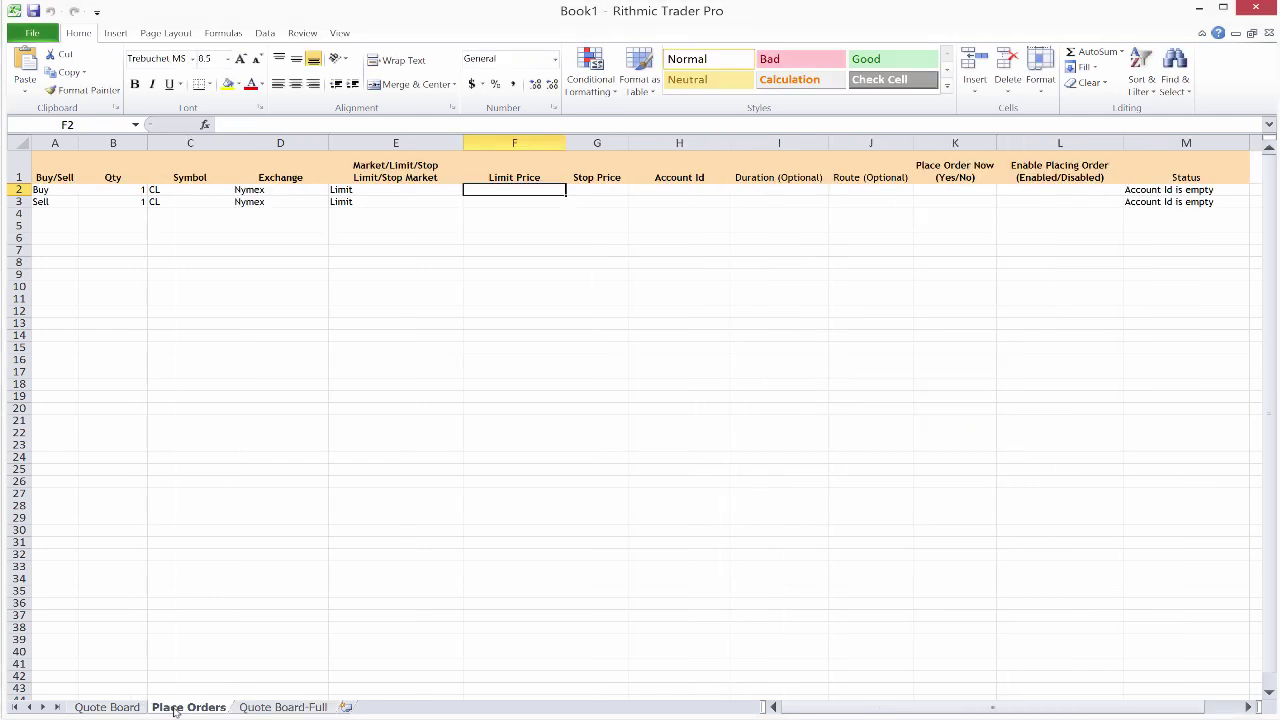
{"action": "right_click", "coordinate": [507, 194]}
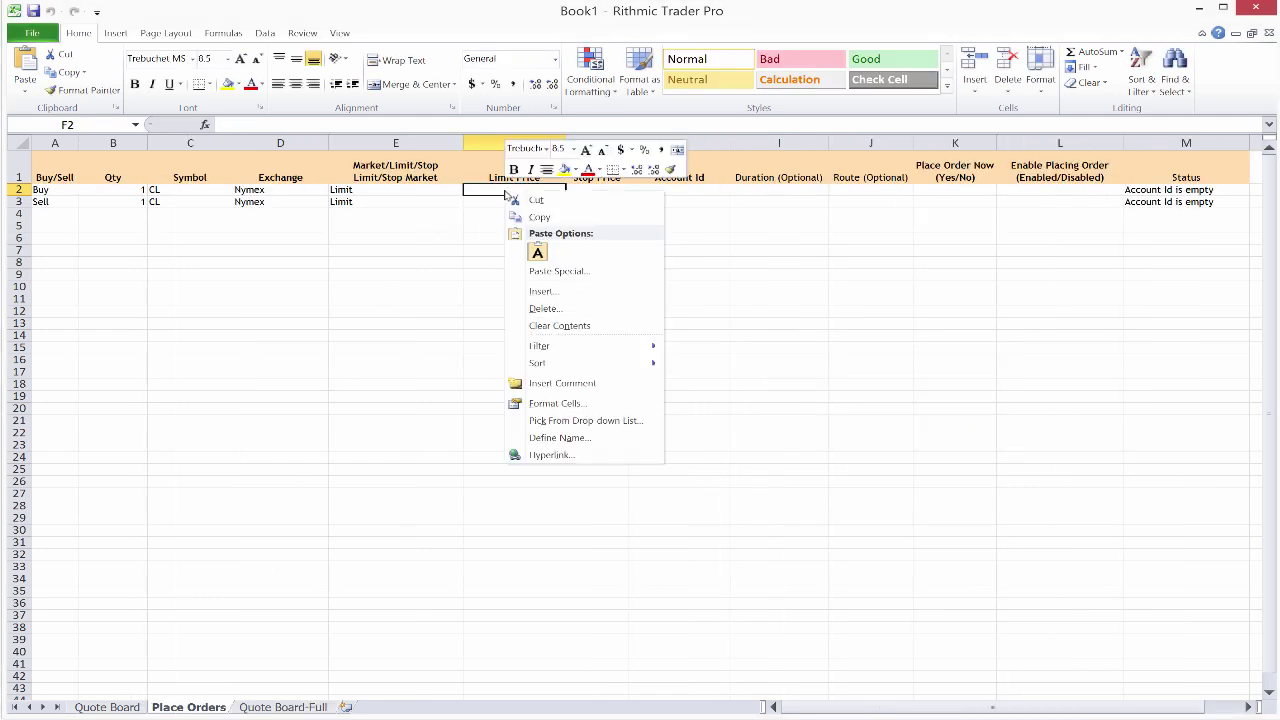
{"action": "left_click", "coordinate": [537, 252]}
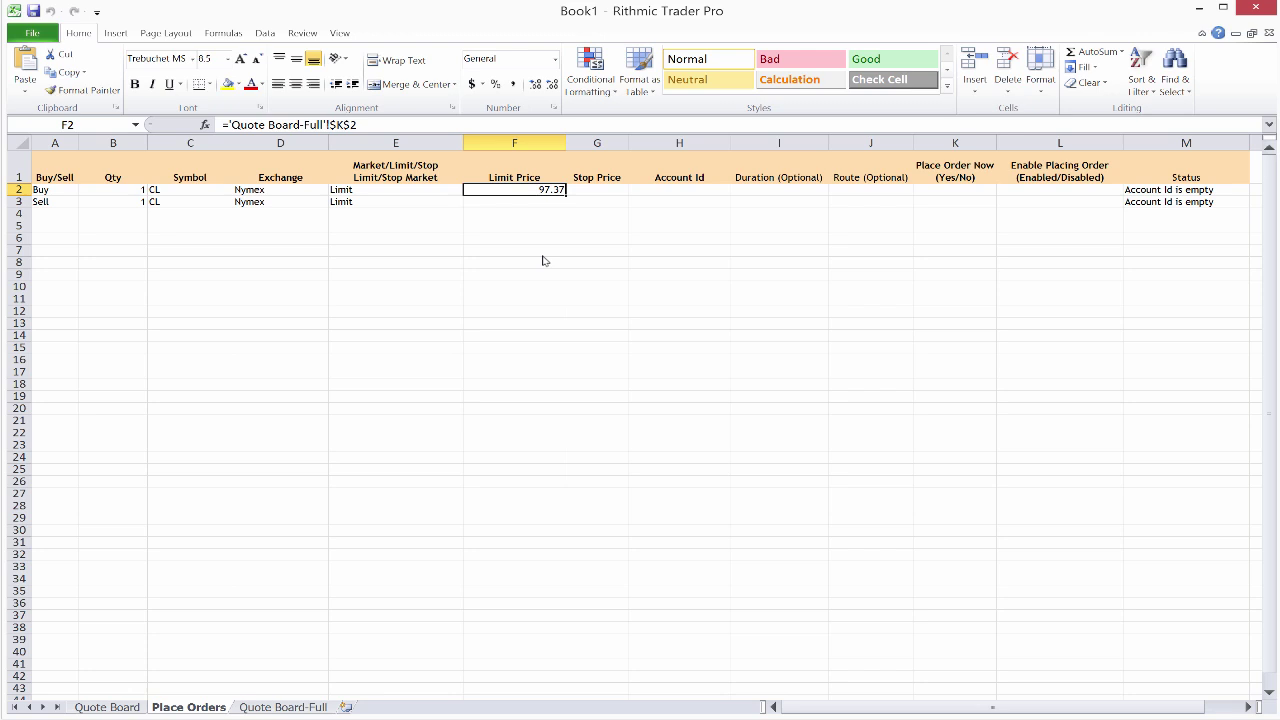
{"action": "left_click", "coordinate": [383, 128]}
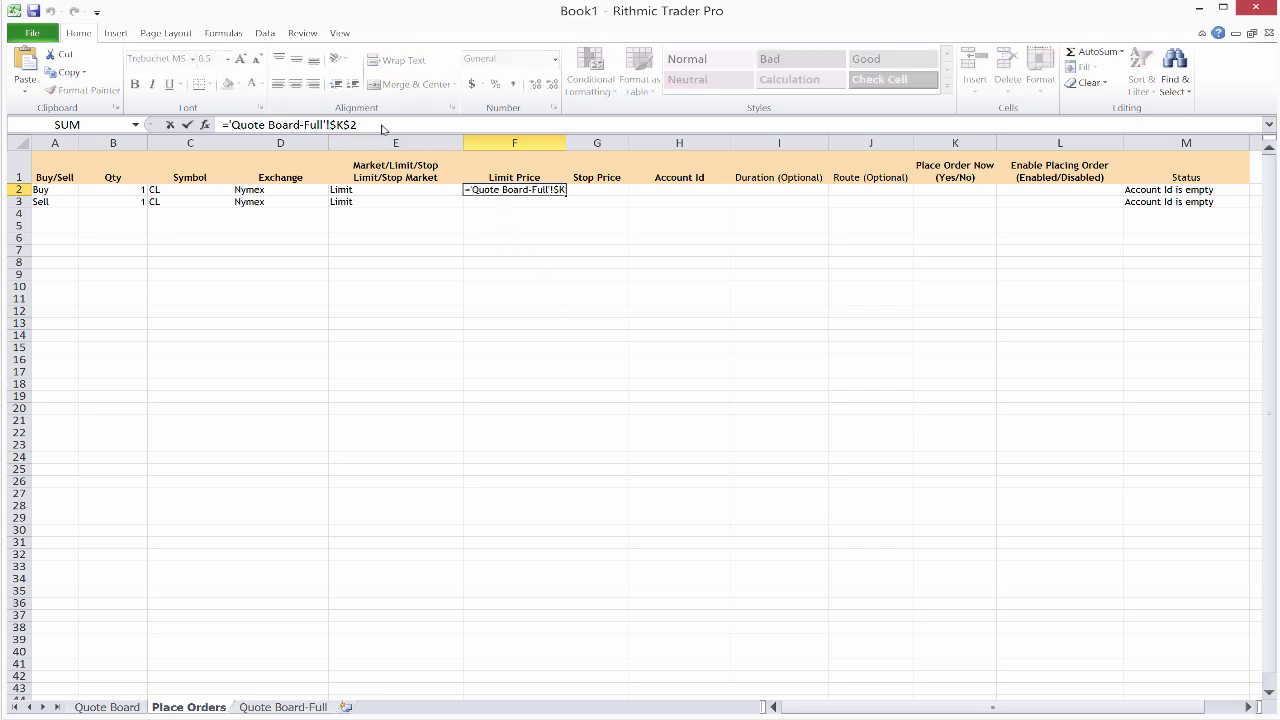
{"action": "type", "text": "+"}
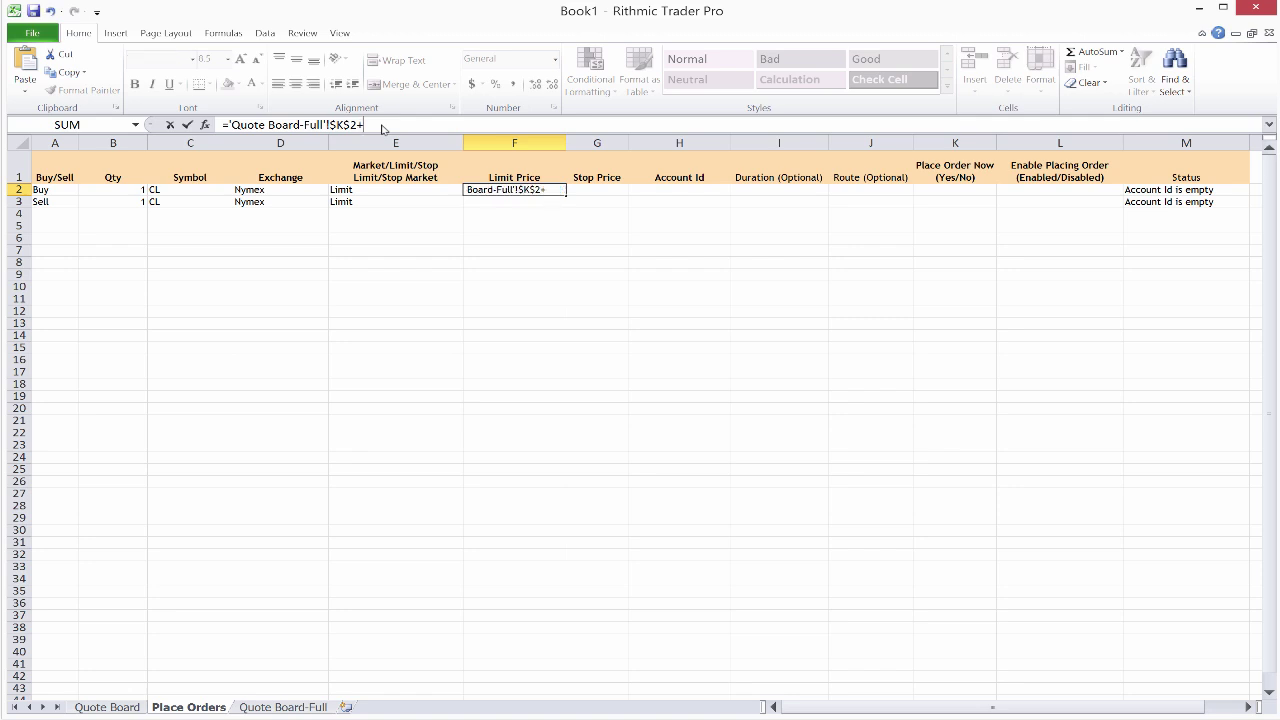
{"action": "type", "text": "0.01"}
{"action": "key", "text": "Return"}
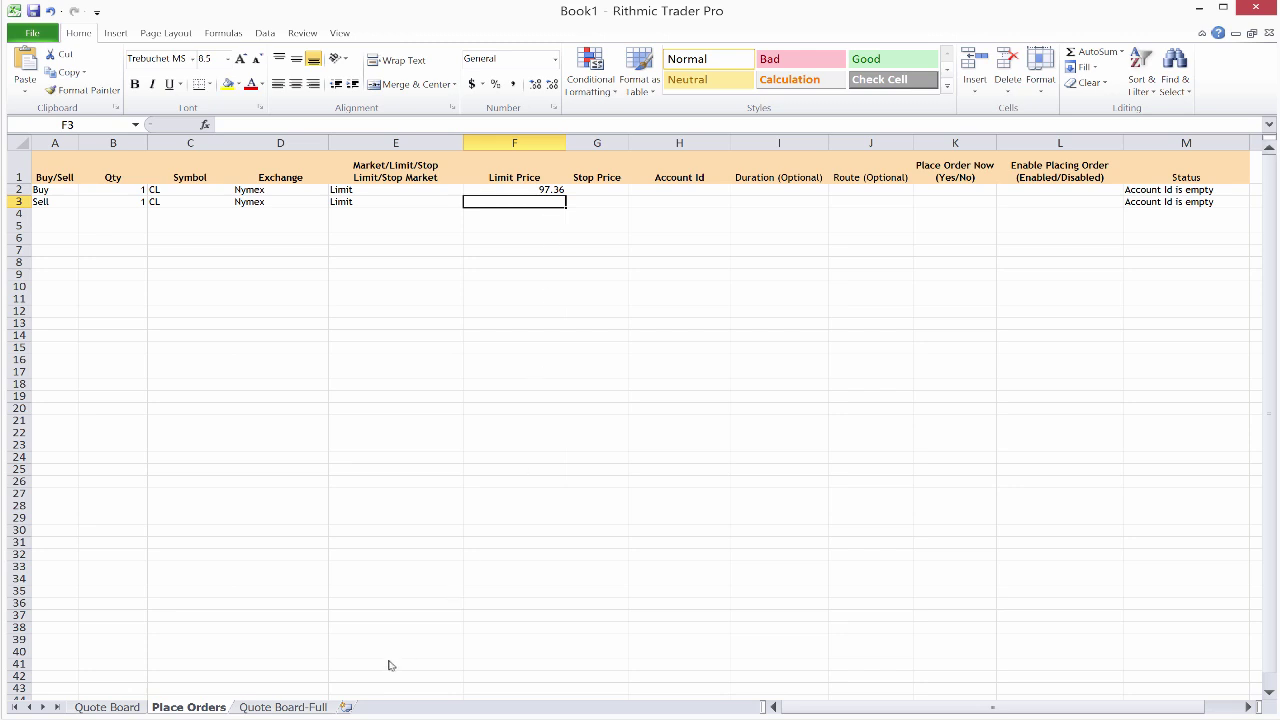
{"action": "left_click", "coordinate": [286, 707]}
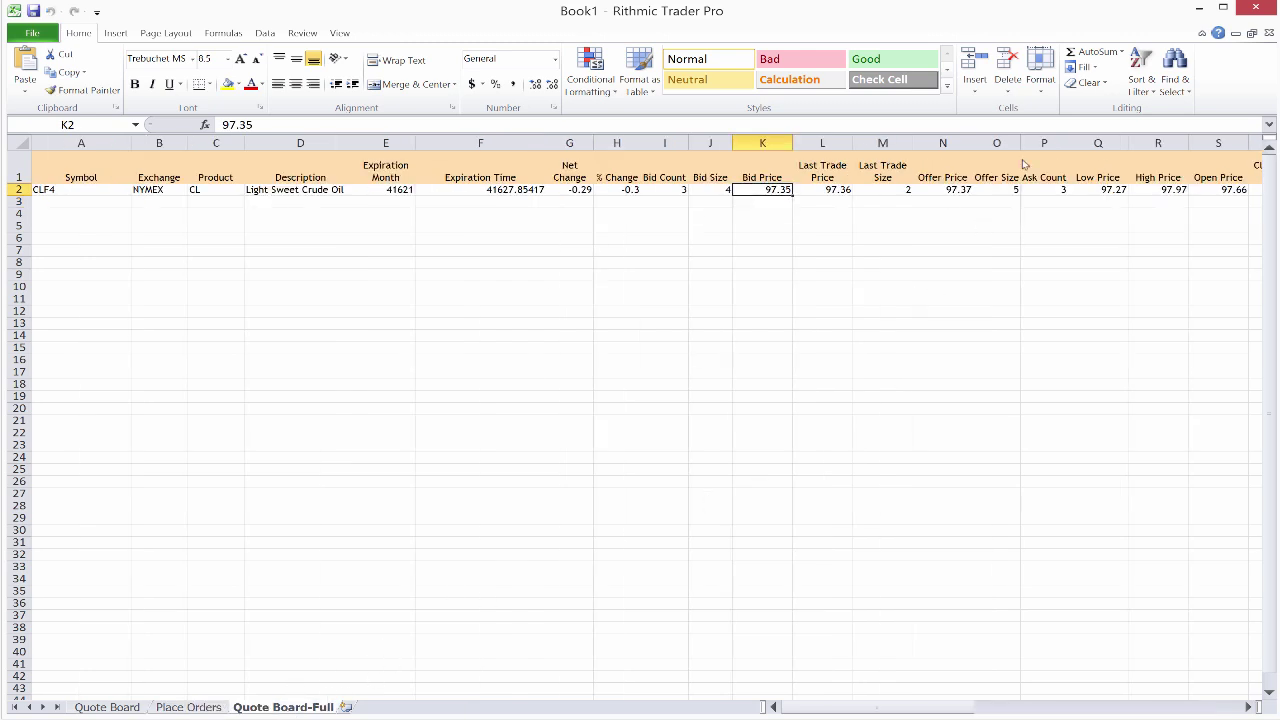
Step: Copy the Offer Price reference ='Quote Board-Full'!$N$2 from Define Name, cancelling without creating a name
{"action": "left_click", "coordinate": [952, 192]}
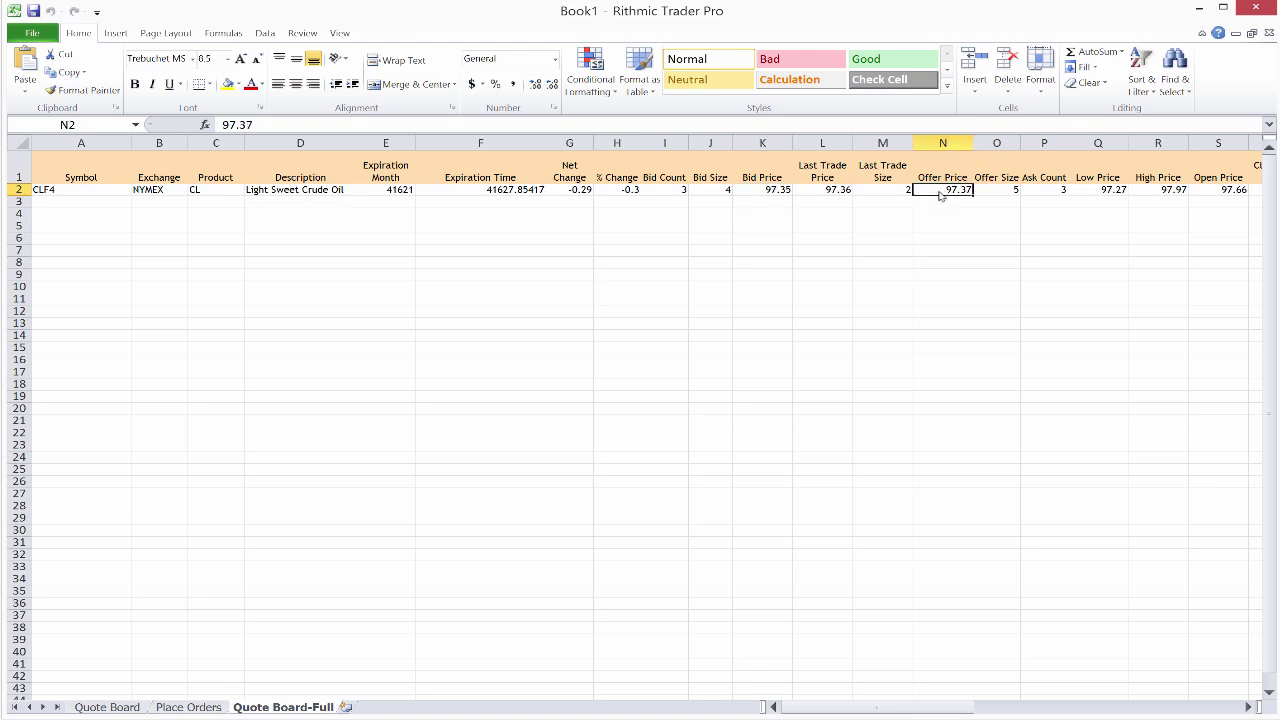
{"action": "right_click", "coordinate": [935, 195]}
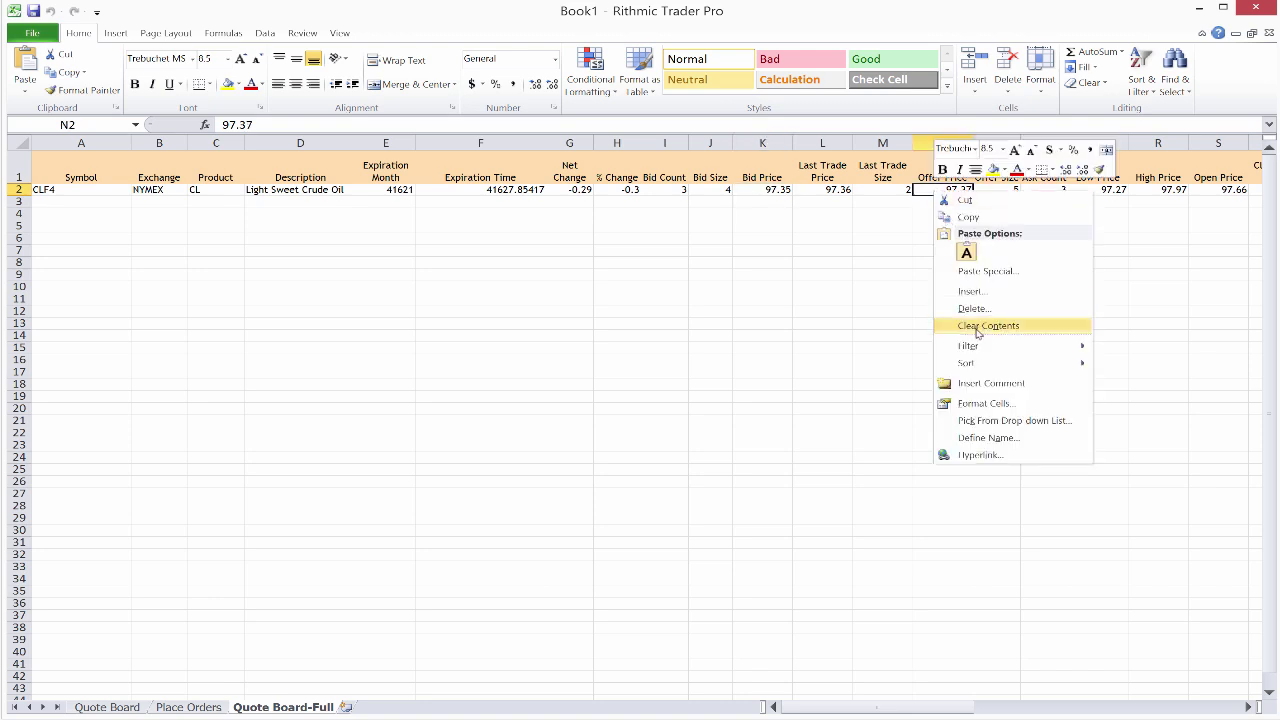
{"action": "left_click", "coordinate": [988, 437]}
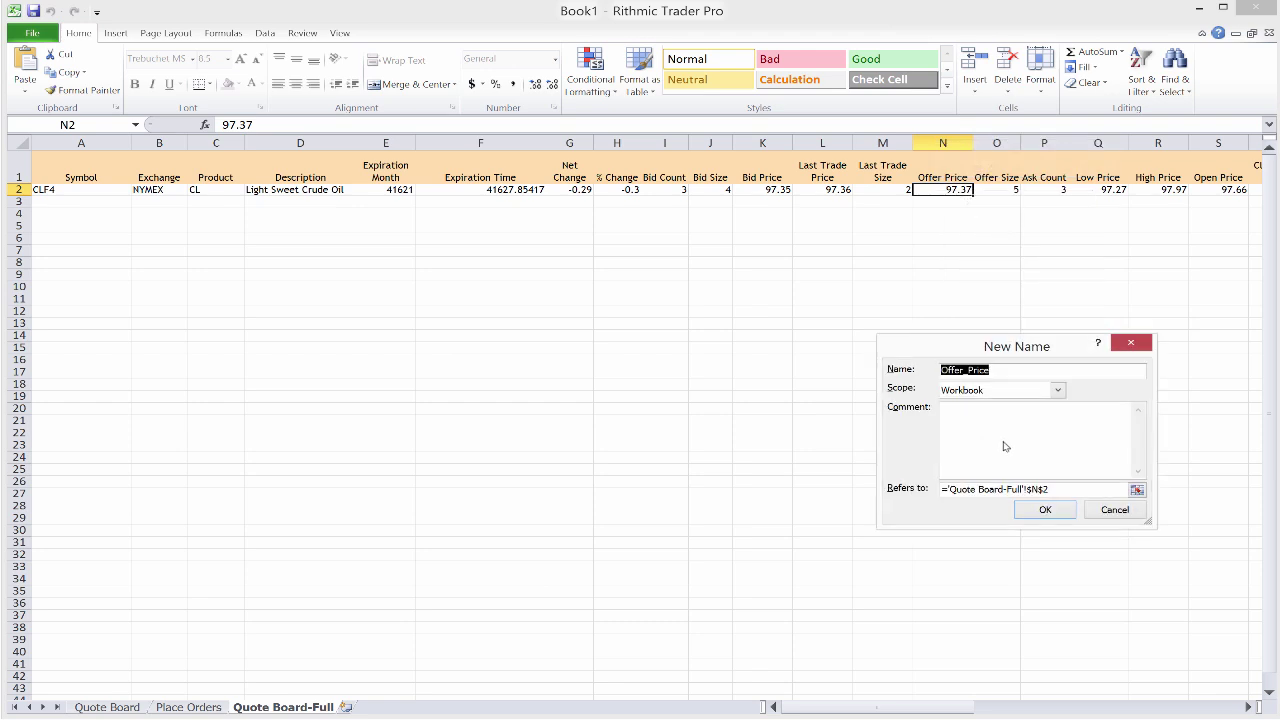
{"action": "left_click", "coordinate": [1058, 490]}
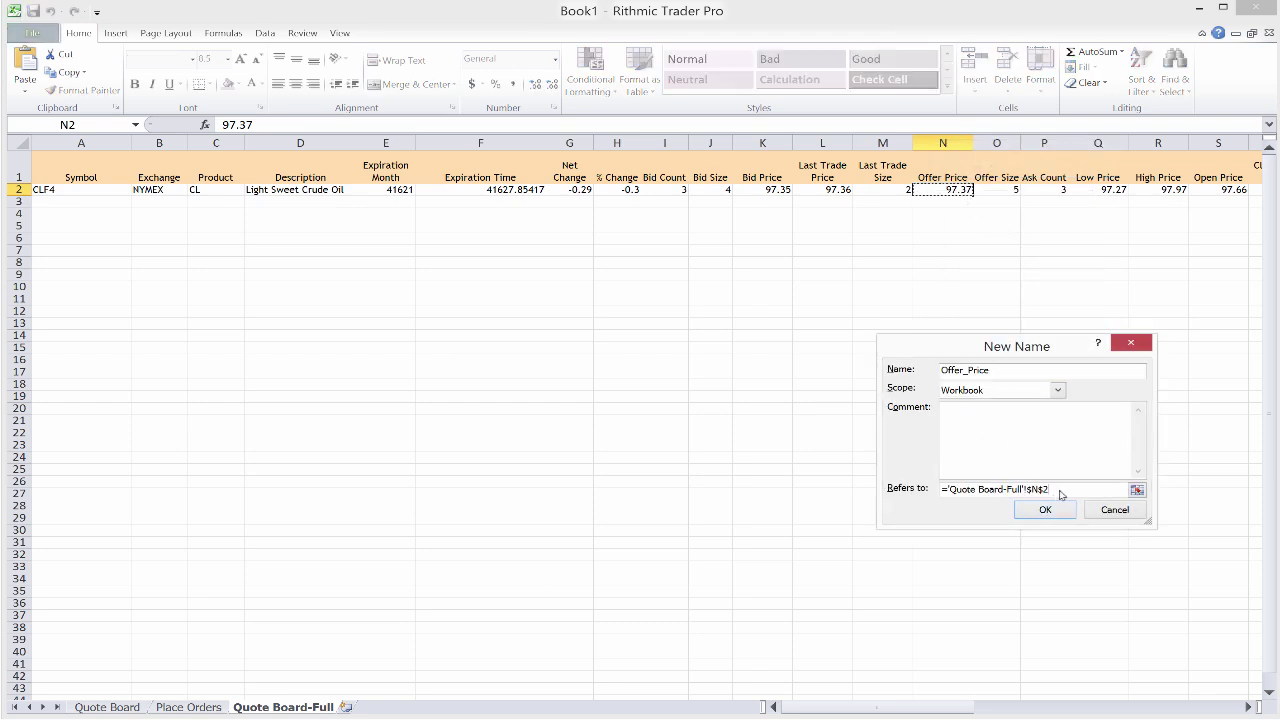
{"action": "left_click_drag", "start_coordinate": [1060, 490], "coordinate": [944, 492]}
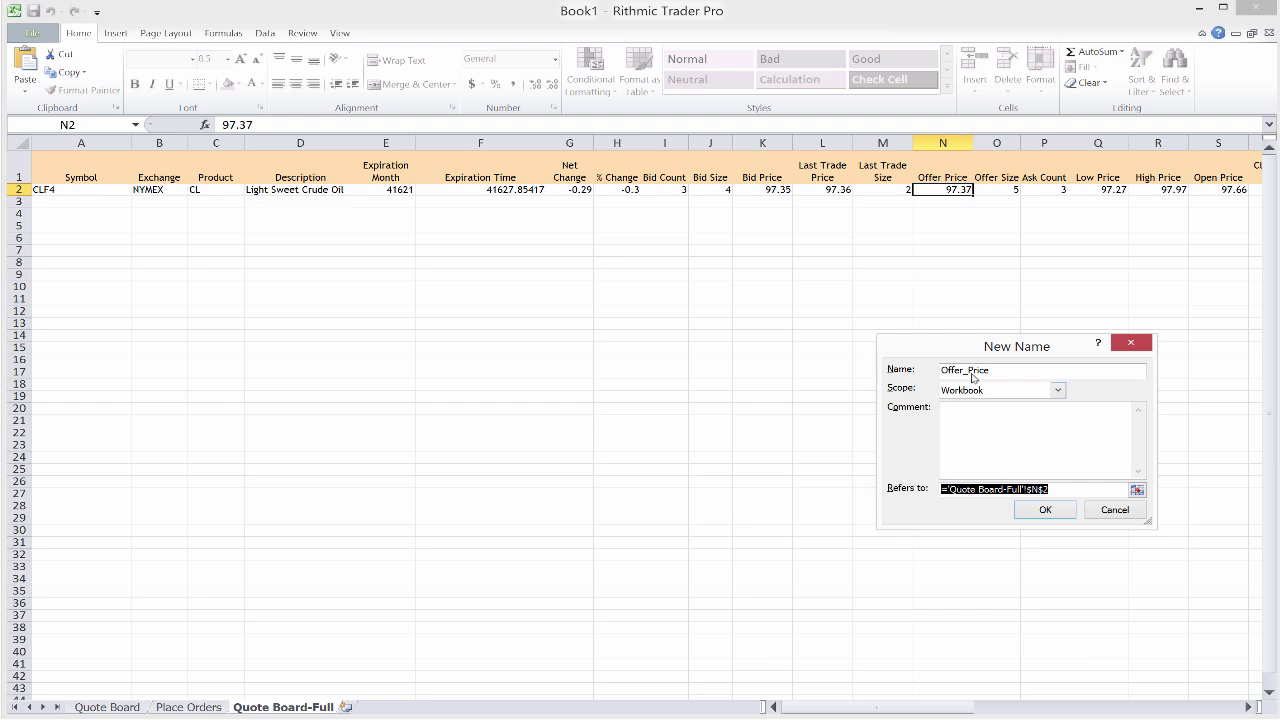
{"action": "left_click", "coordinate": [1128, 511]}
{"action": "left_click", "coordinate": [214, 709]}
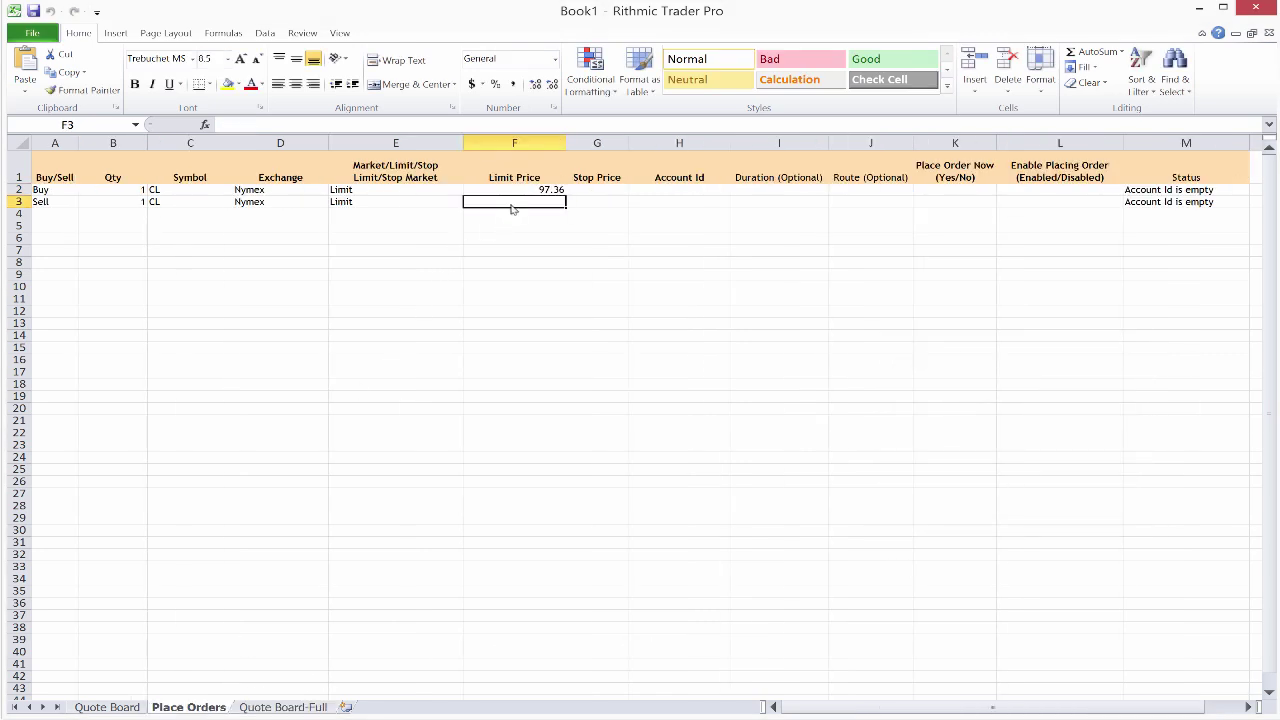
Step: Set the Sell limit price F3 to ='Quote Board-Full'!$N$2-0.01 and check both limit formulas
{"action": "key", "text": "ctrl+v"}
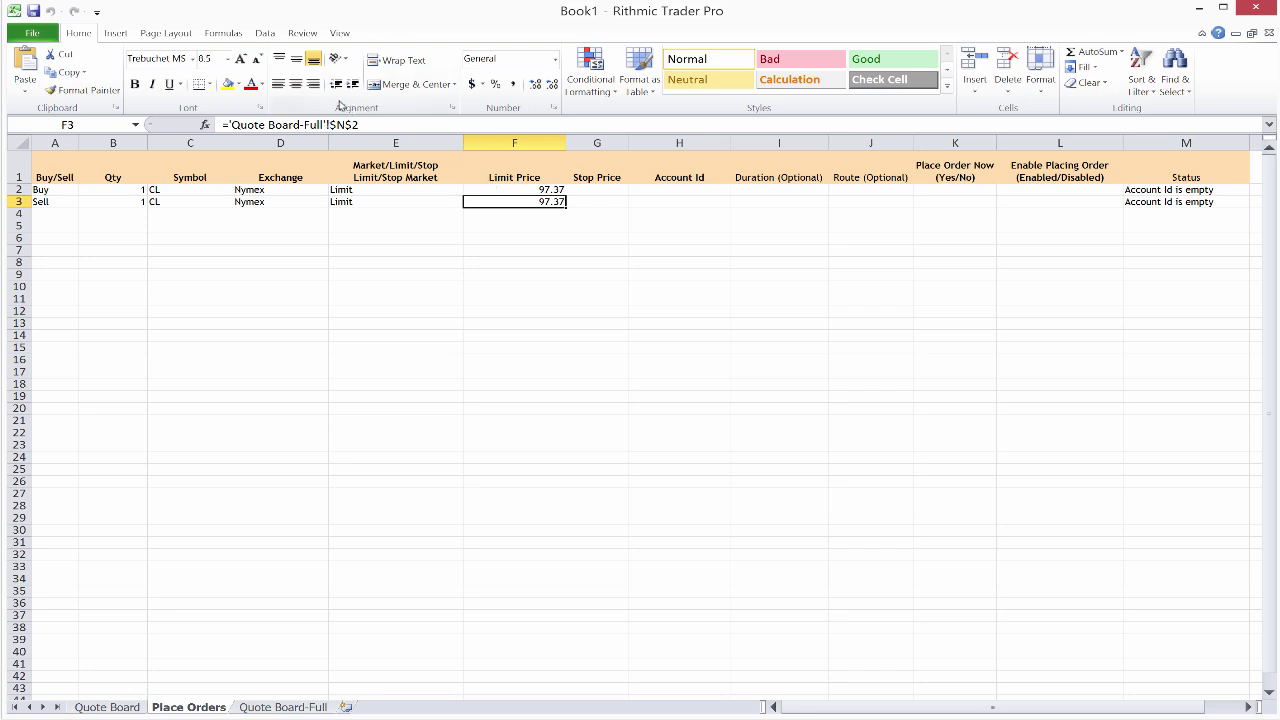
{"action": "left_click", "coordinate": [372, 128]}
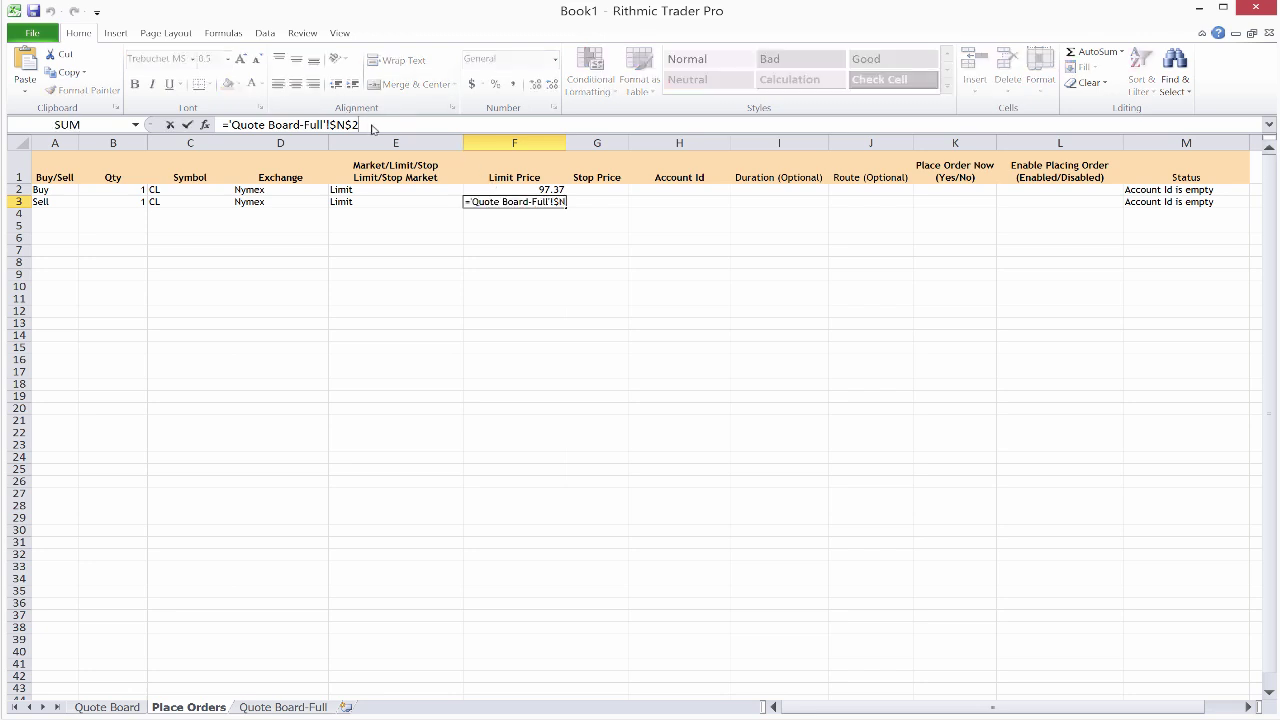
{"action": "type", "text": "-"}
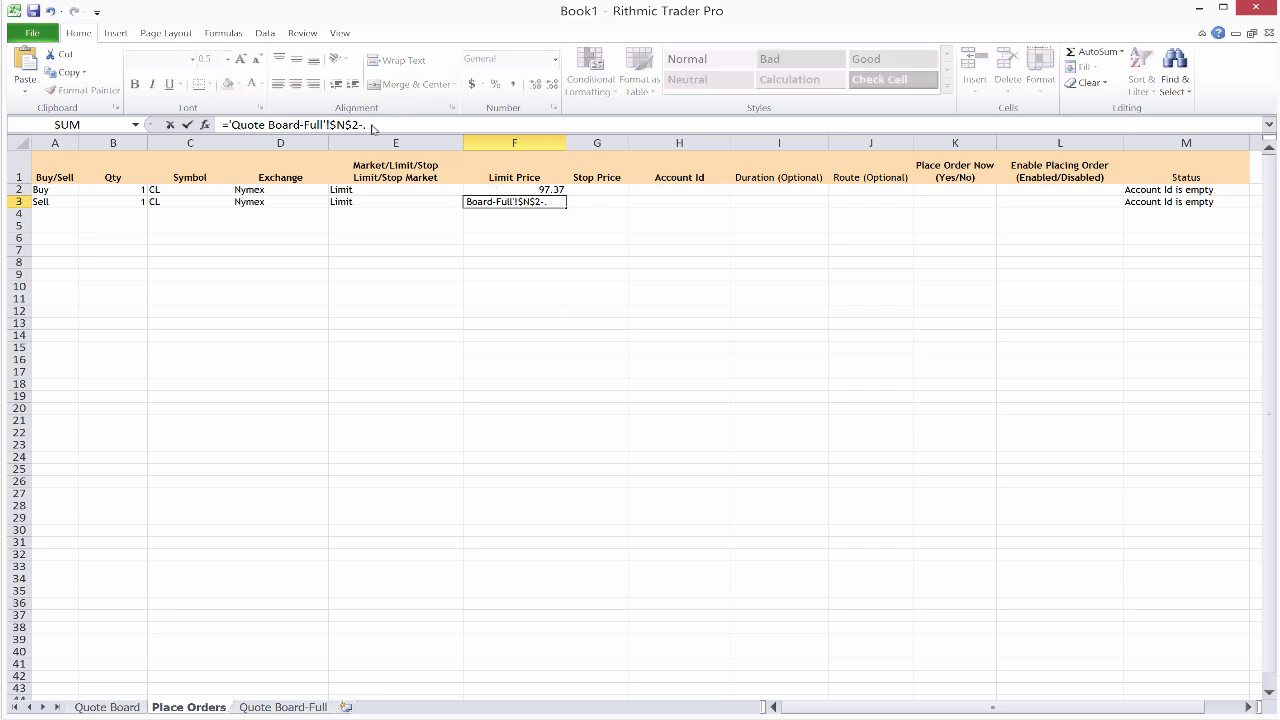
{"action": "type", "text": "0.01"}
{"action": "key", "text": "Return"}
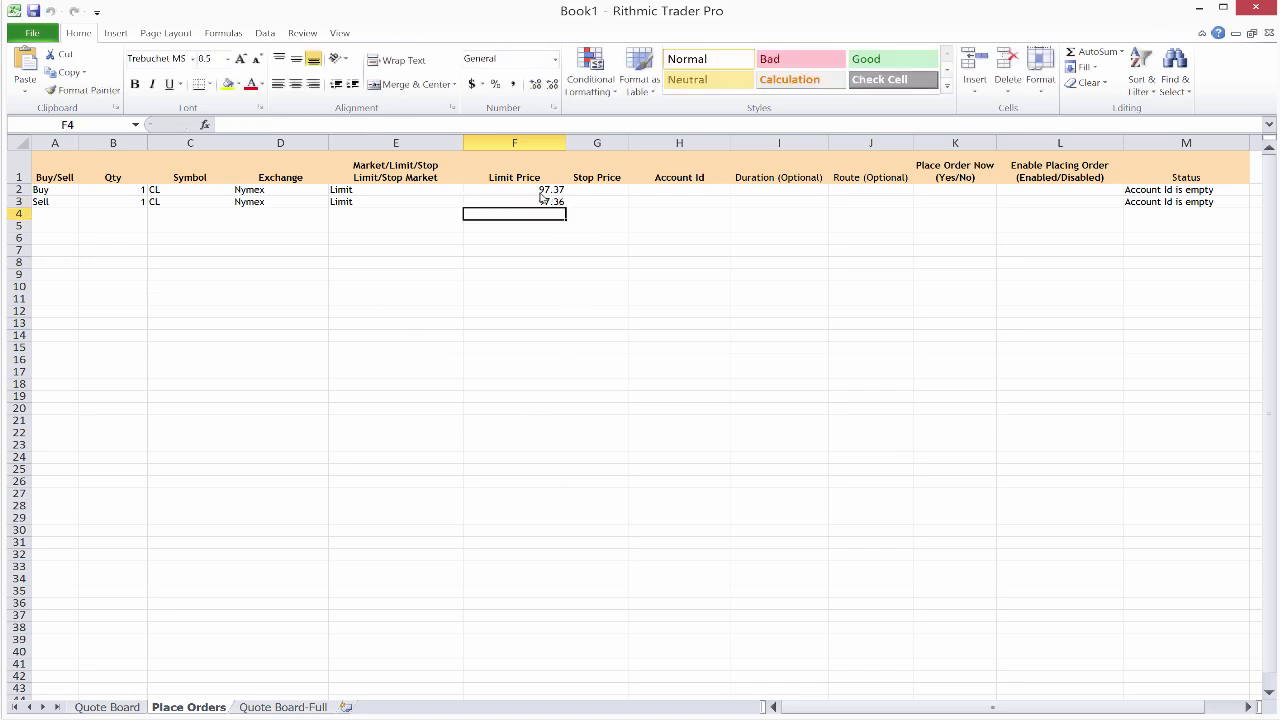
{"action": "left_click", "coordinate": [539, 192]}
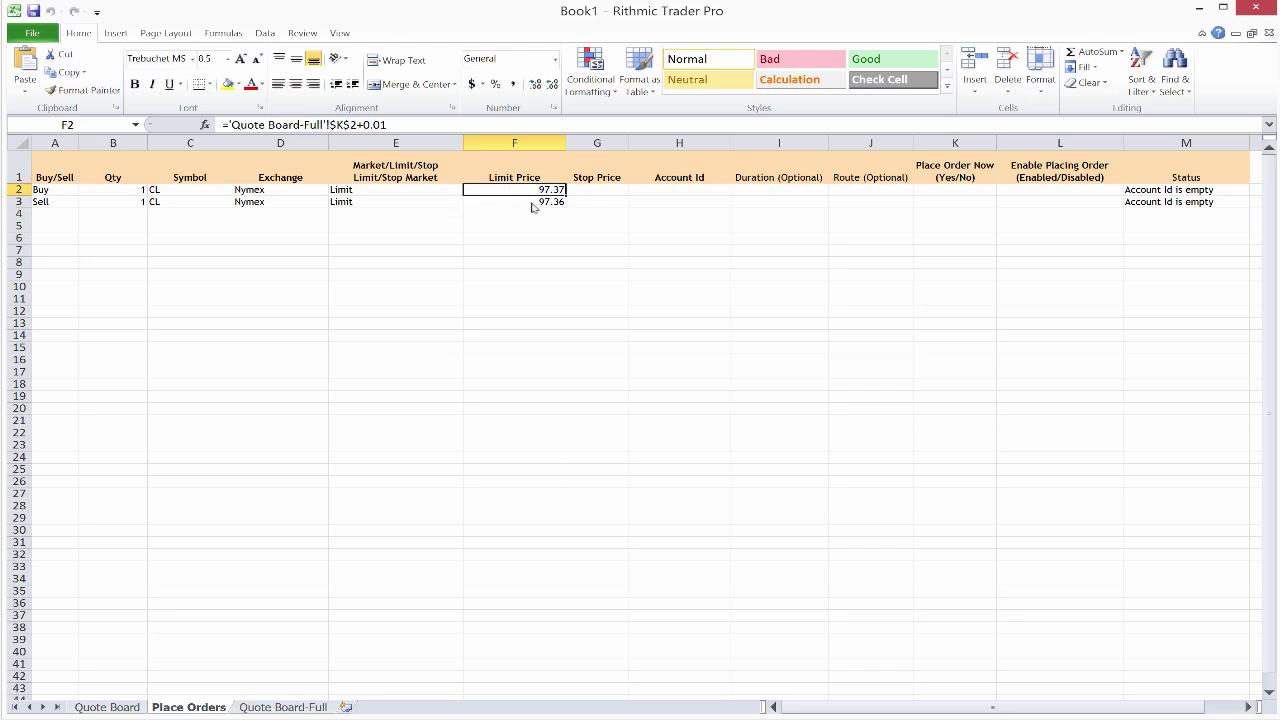
{"action": "left_click", "coordinate": [533, 204]}
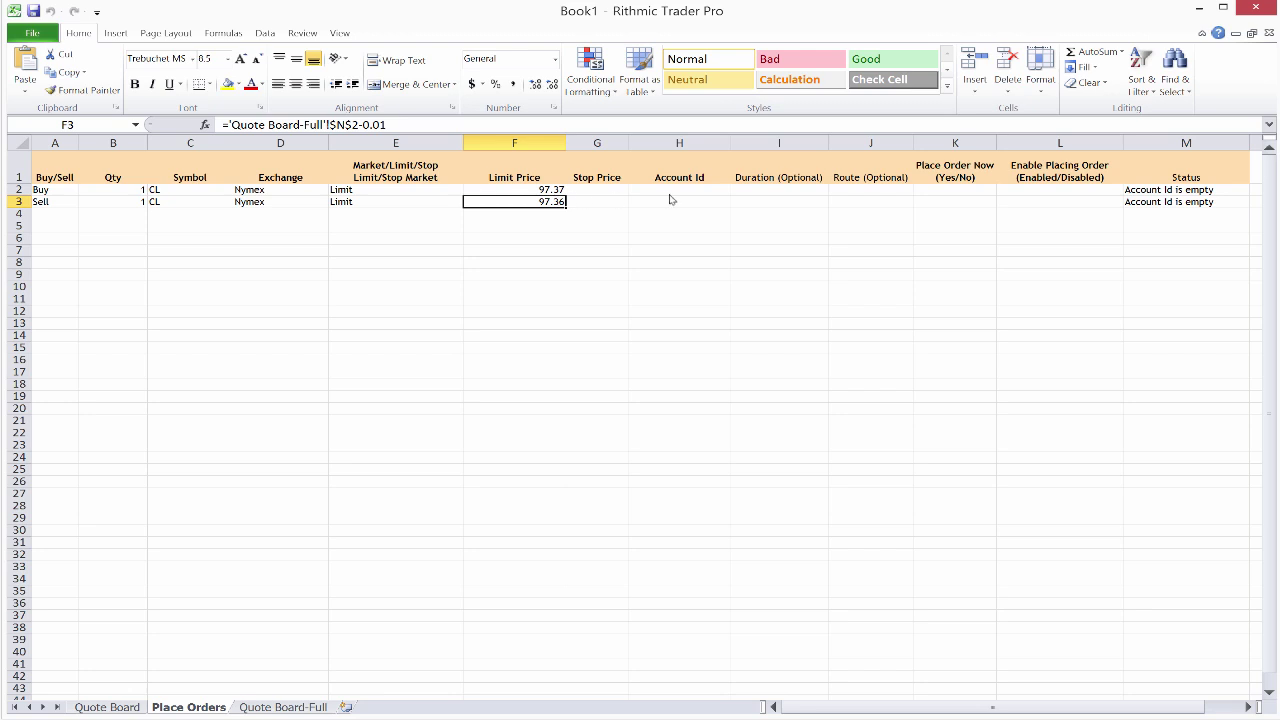
{"action": "left_click", "coordinate": [706, 193]}
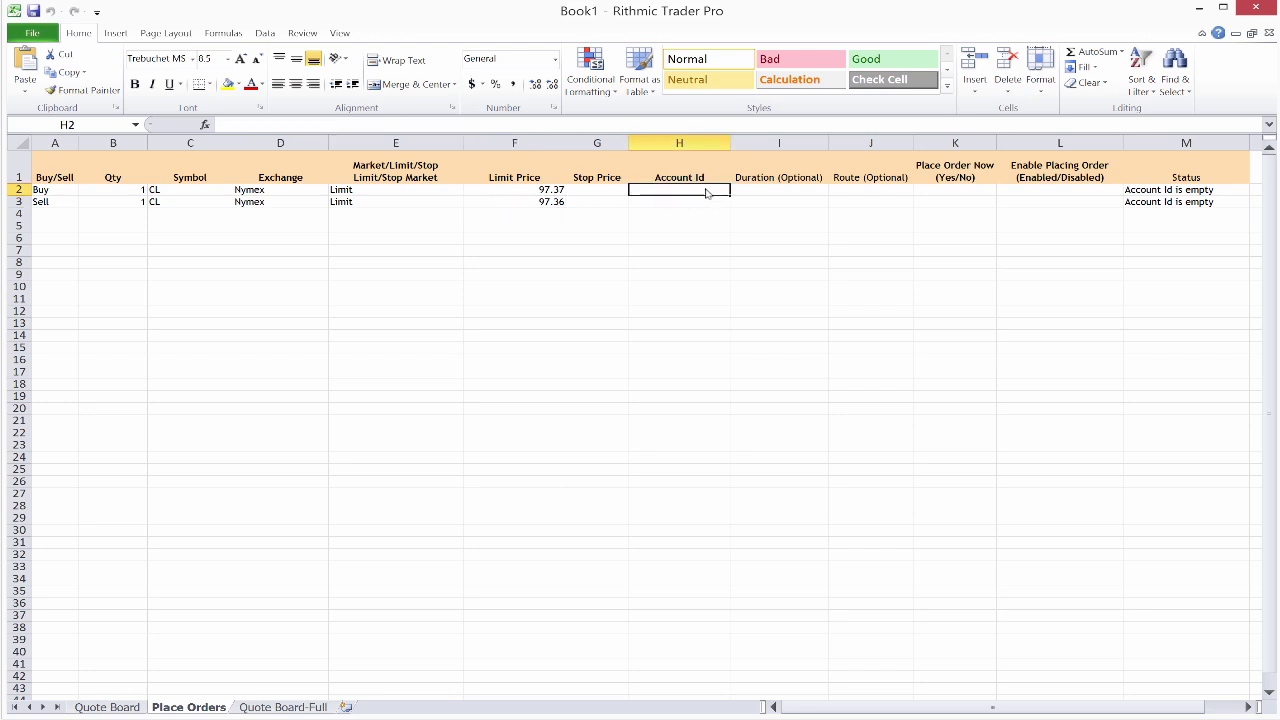
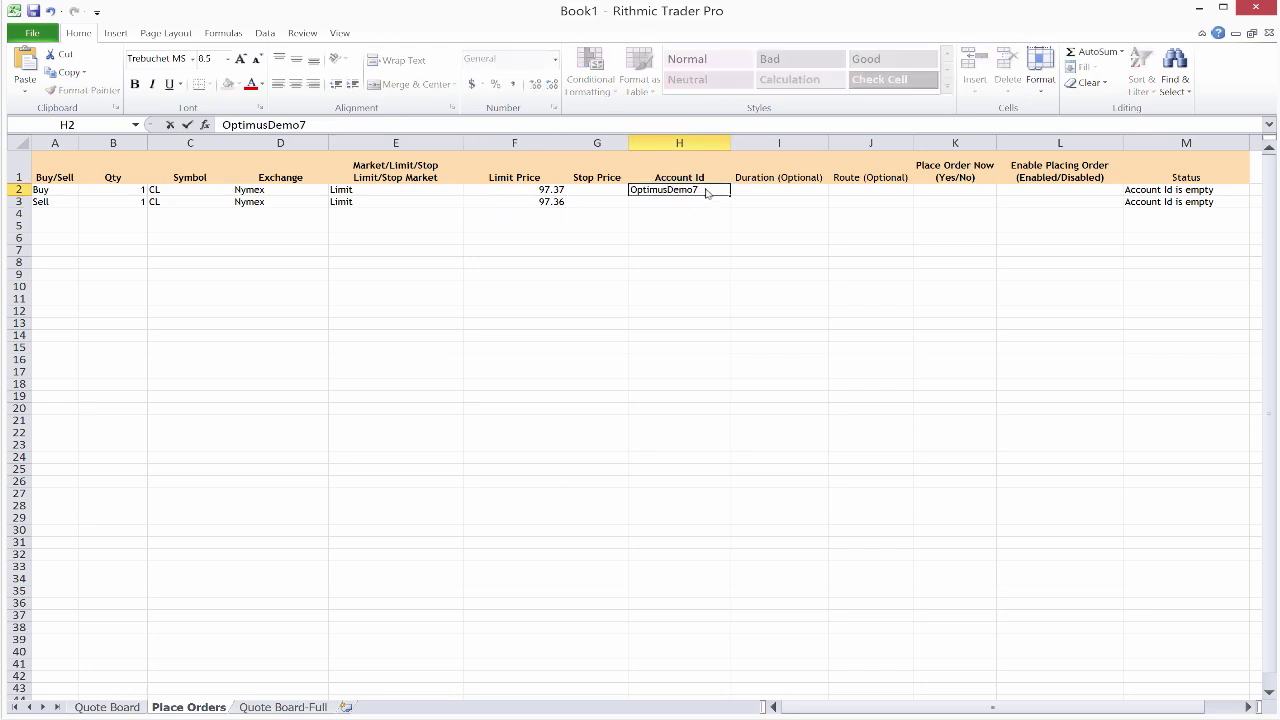
Step: Enter the trading account ID for both the Buy and Sell rows
{"action": "key", "text": "Return"}
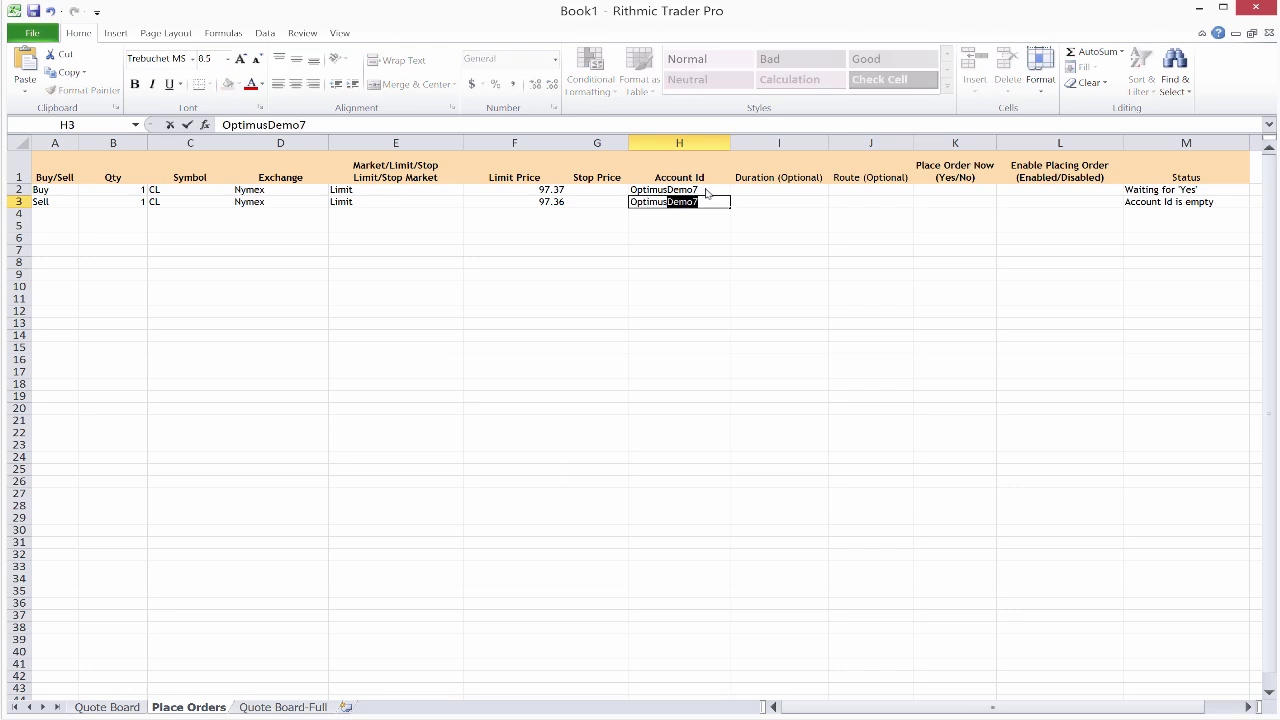
{"action": "key", "text": "Tab"}
{"action": "key", "text": "Tab"}
{"action": "key", "text": "Tab"}
{"action": "key", "text": "Tab"}
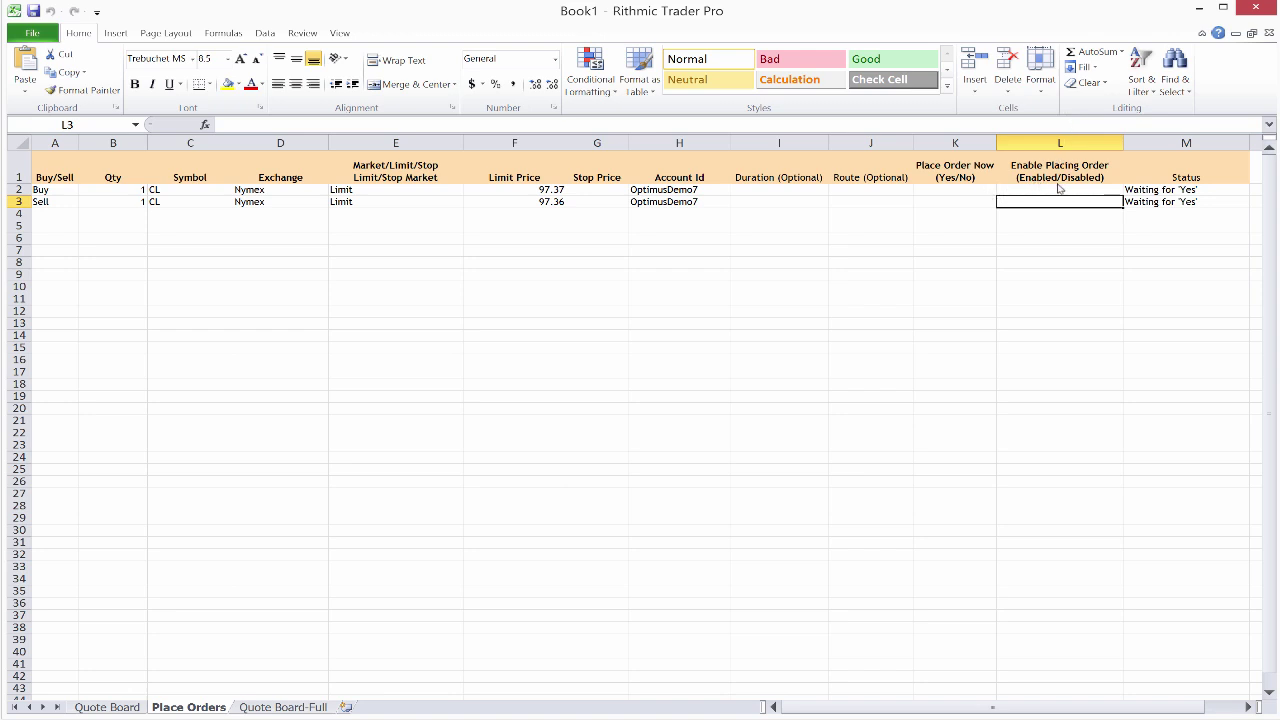
Step: Set Enable Placing Order to Disabled in L3 and L2
{"action": "type", "text": "Disabled"}
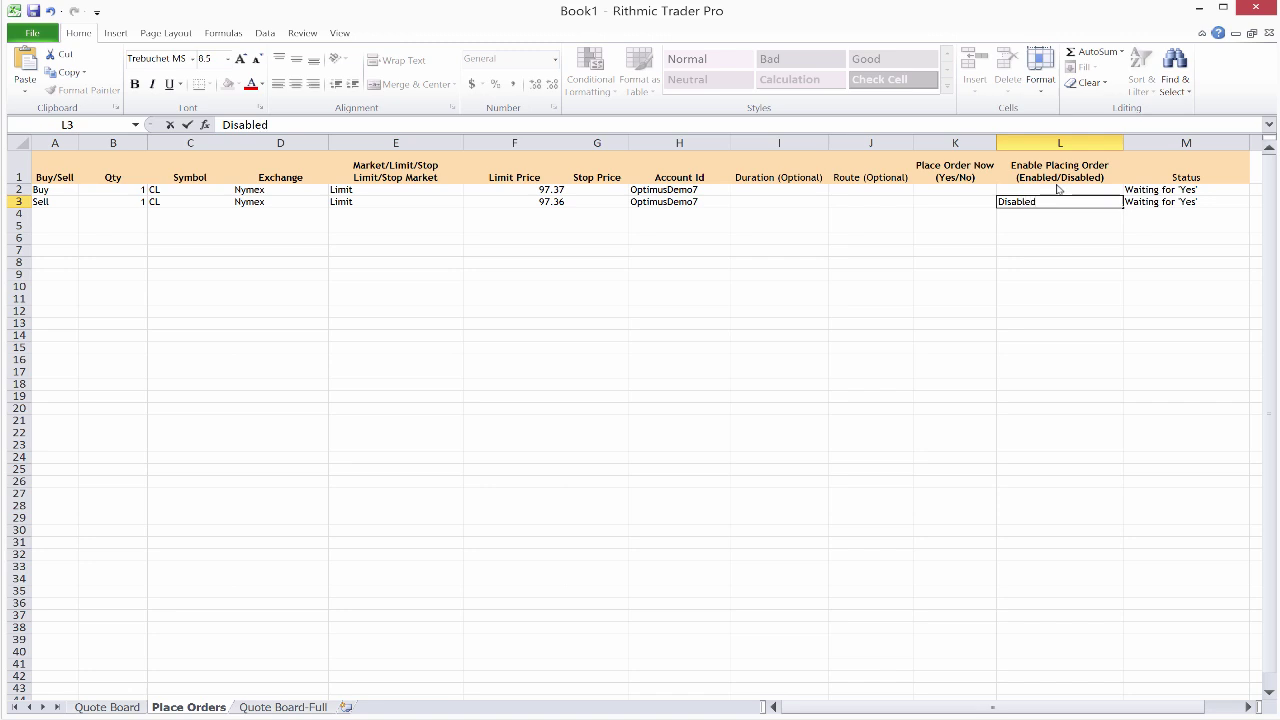
{"action": "left_click", "coordinate": [1058, 189]}
{"action": "type", "text": "Disabled"}
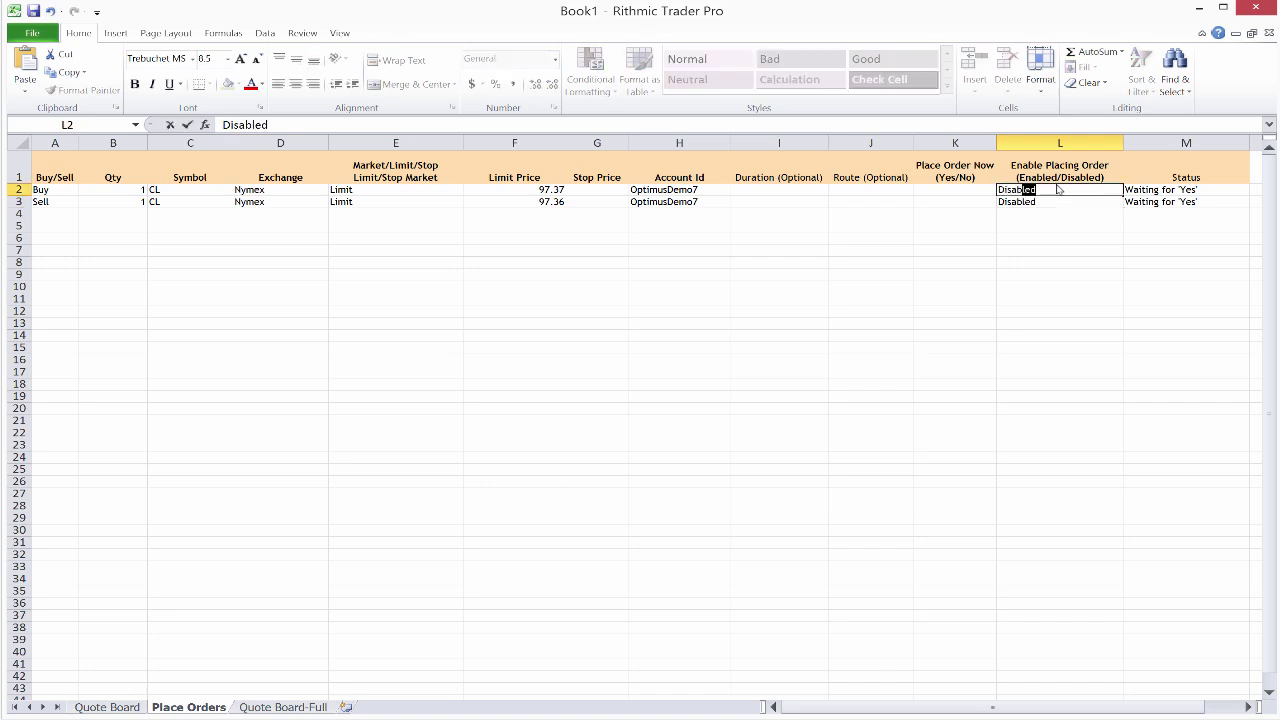
{"action": "left_click", "coordinate": [961, 211]}
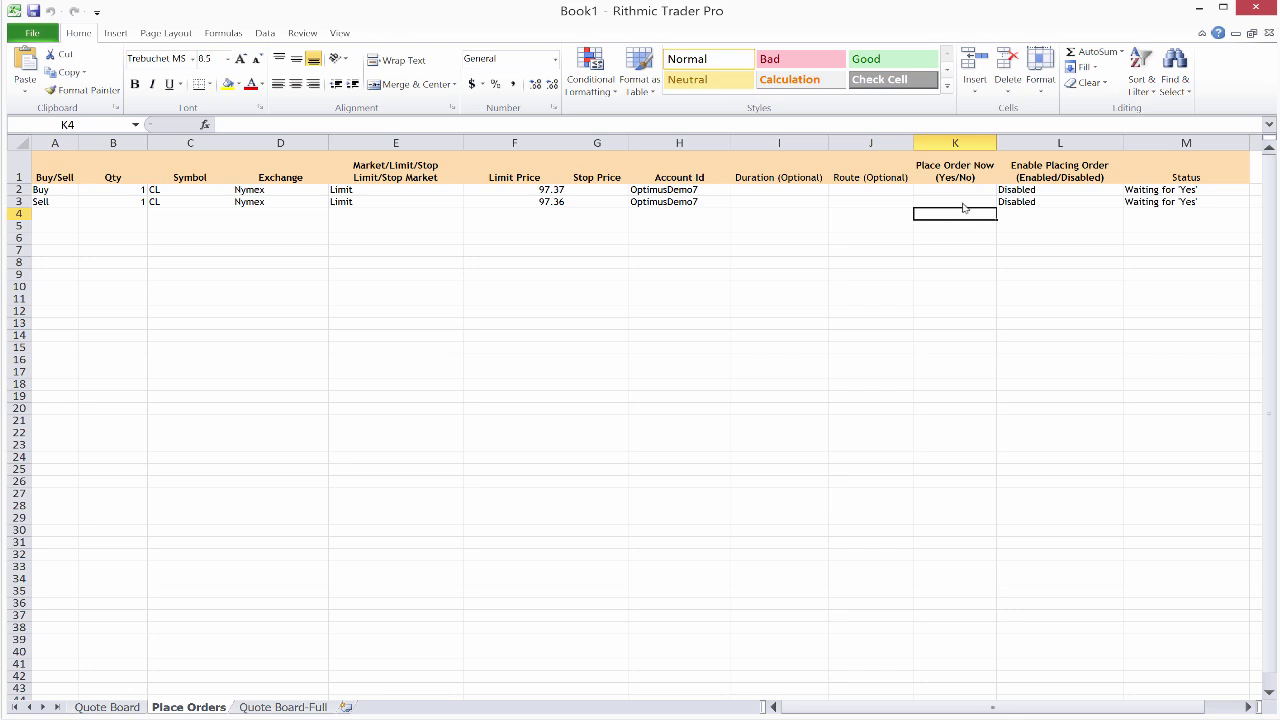
{"action": "left_click", "coordinate": [966, 193]}
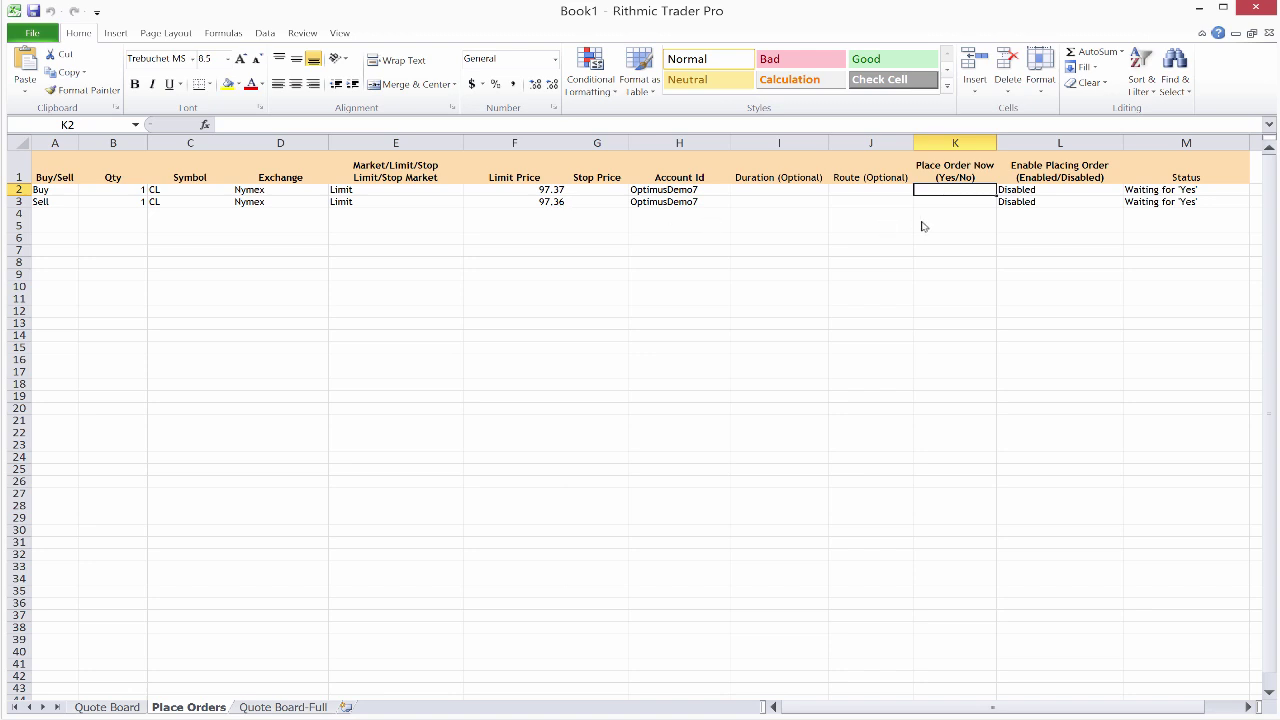
Step: Enter =IF(F3>F2, "Yes", "No") in cell K2
{"action": "key", "text": "F2"}
{"action": "type", "text": "="}
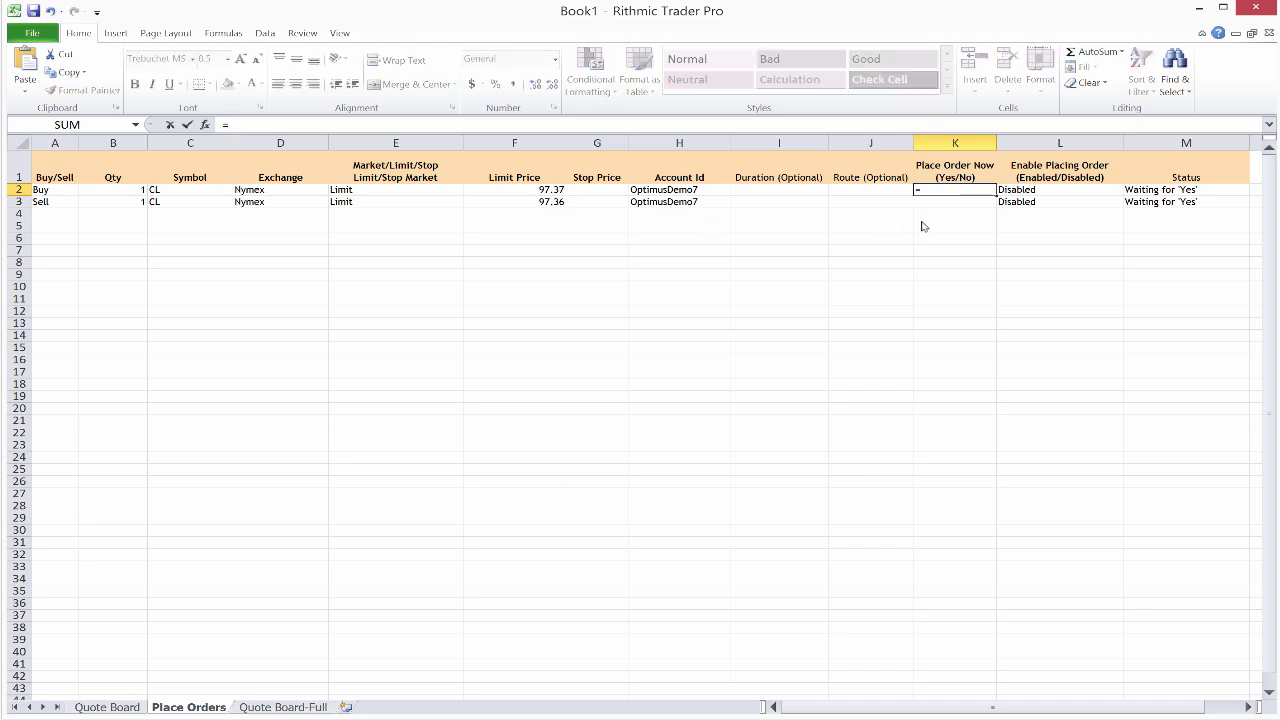
{"action": "type", "text": "IF"}
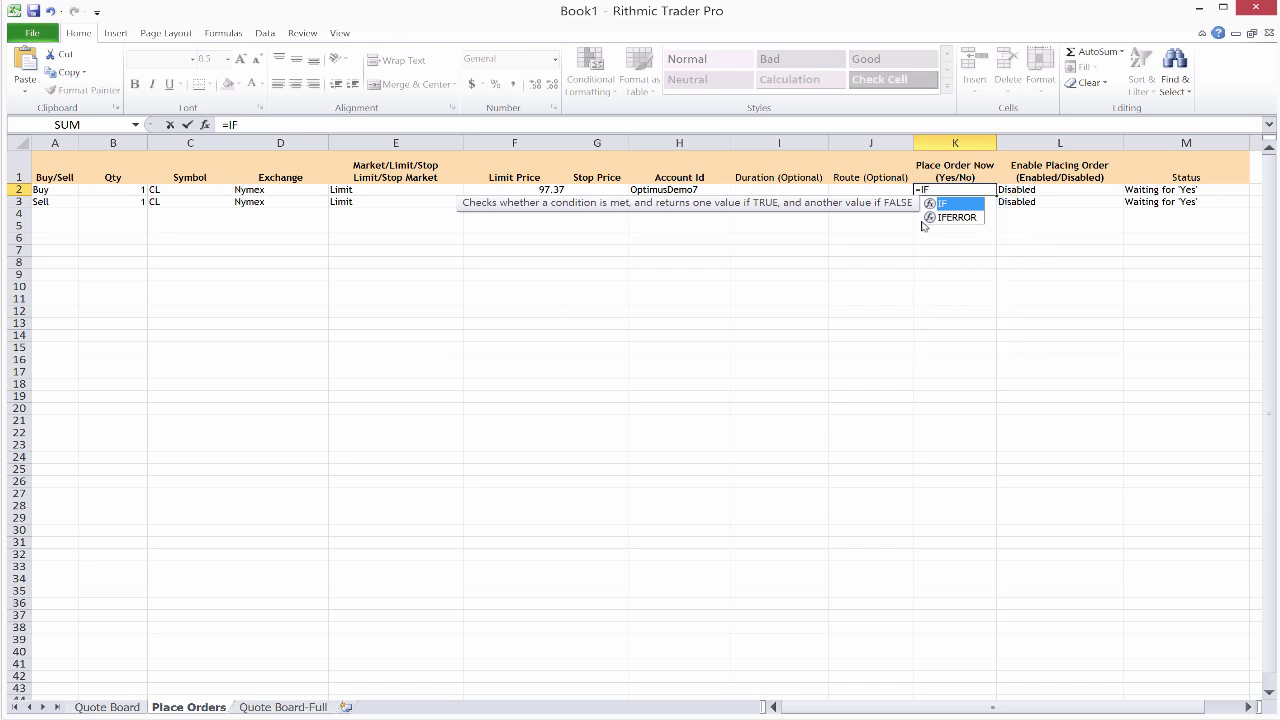
{"action": "type", "text": "("}
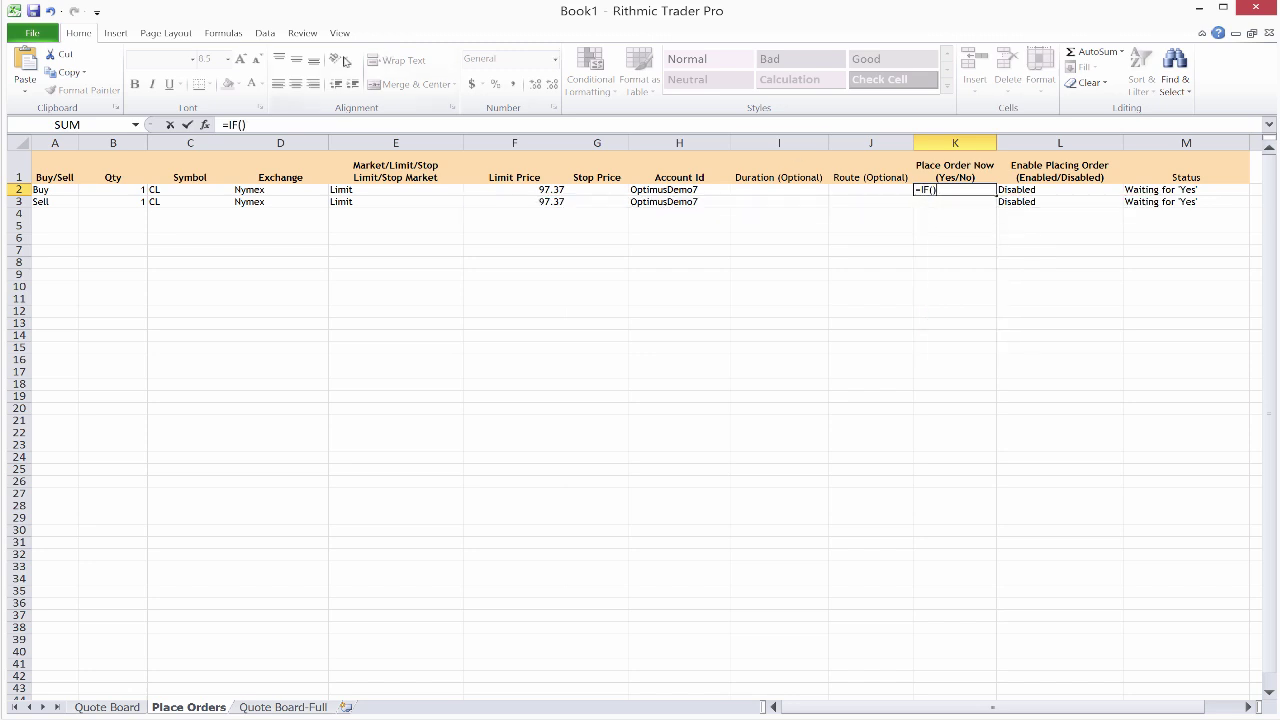
{"action": "left_click", "coordinate": [241, 126]}
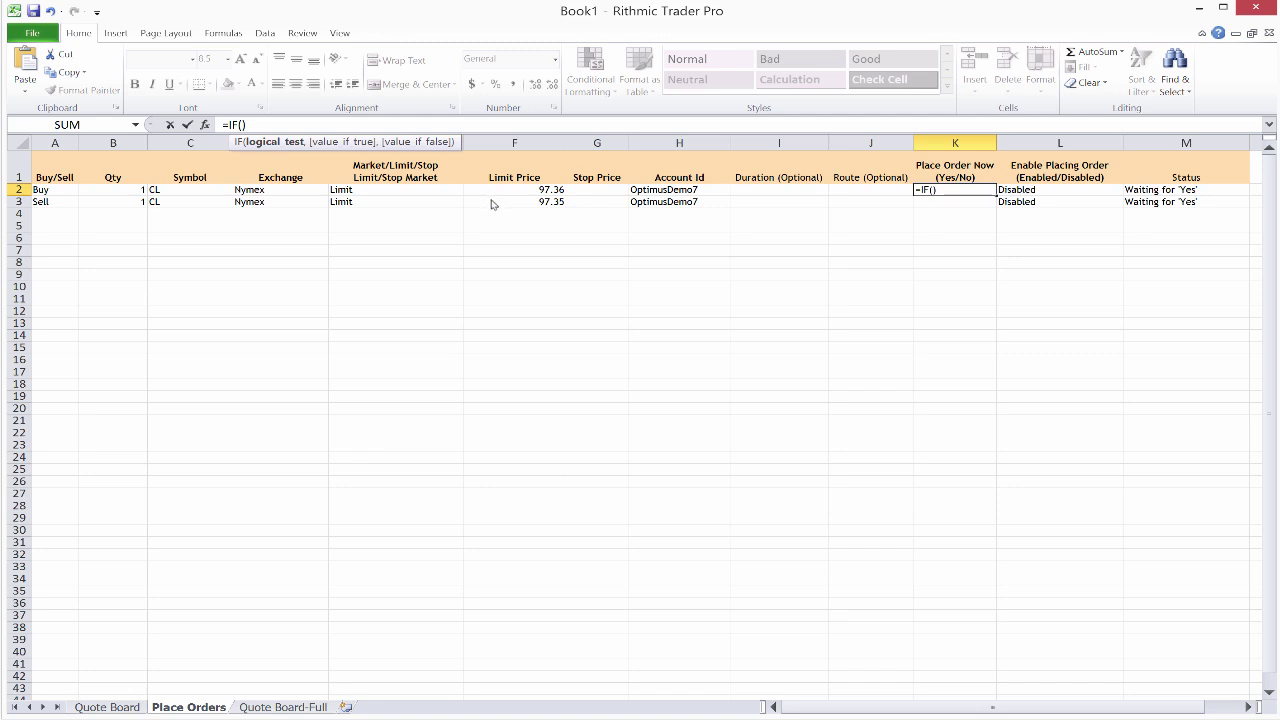
{"action": "type", "text": "F"}
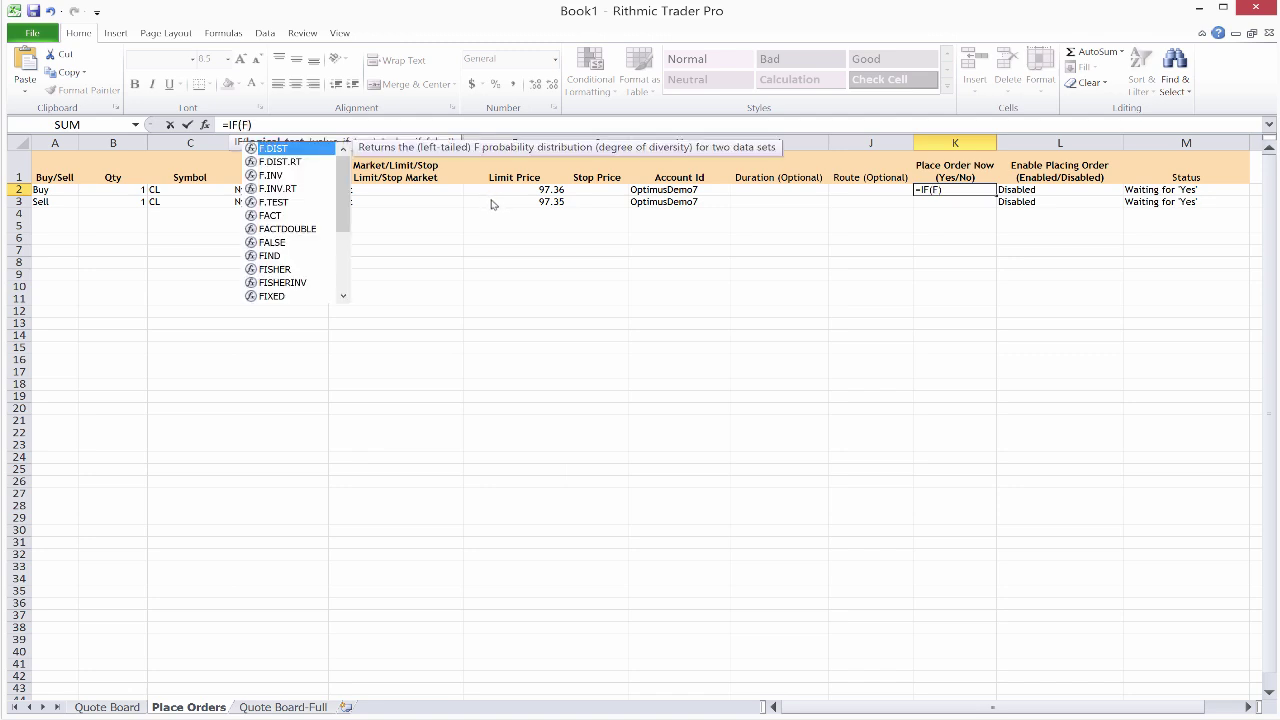
{"action": "type", "text": "2"}
{"action": "left_click", "coordinate": [491, 203]}
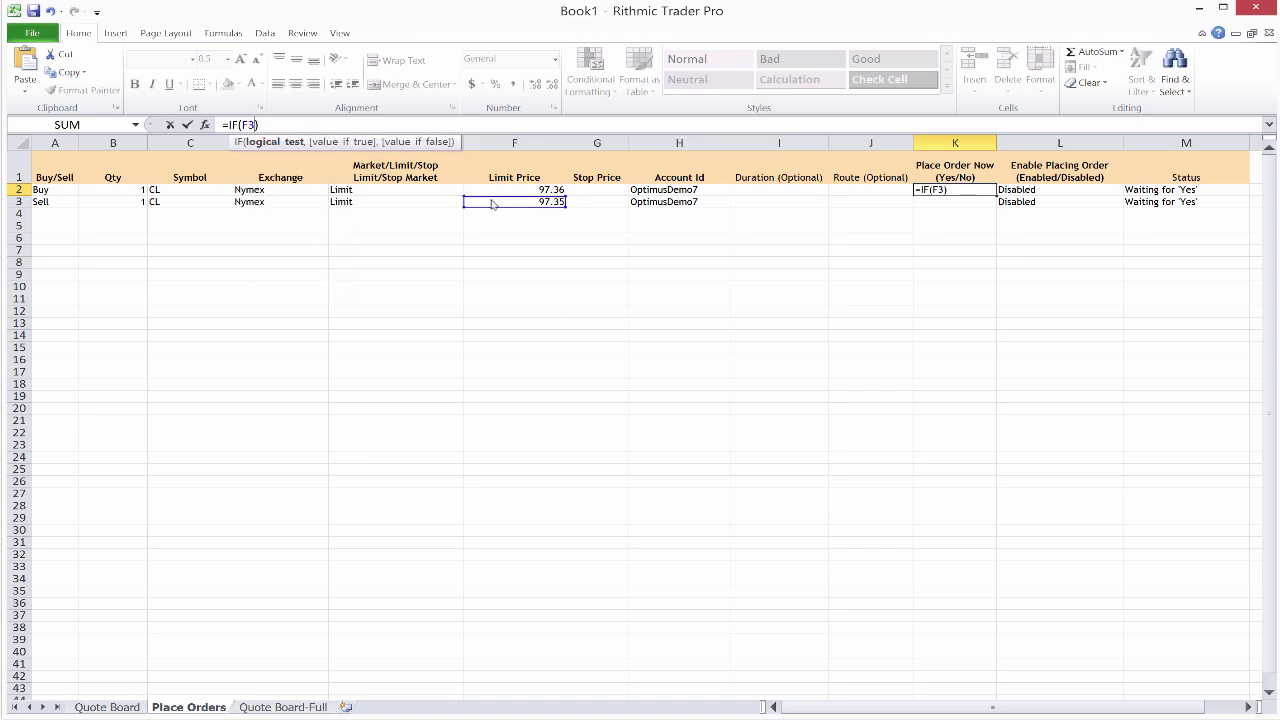
{"action": "type", "text": ">F2, "}
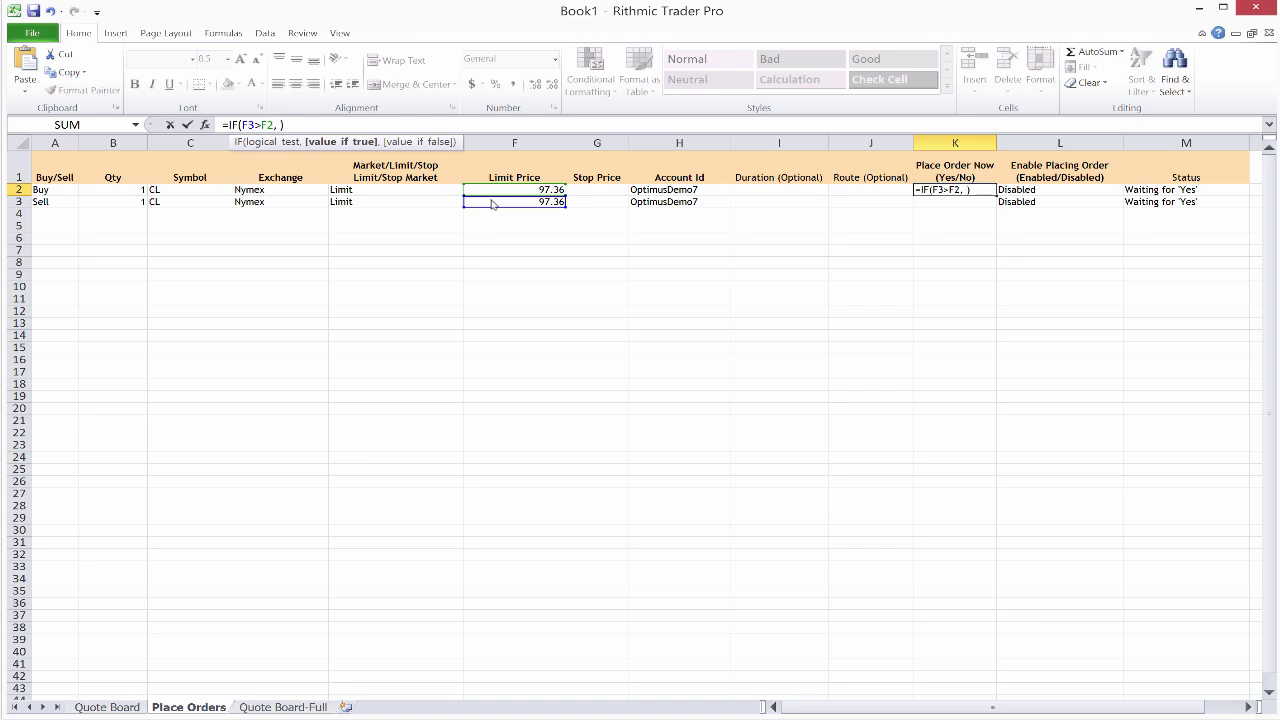
{"action": "type", "text": "\"Yes\""}
{"action": "type", "text": ", "}
{"action": "type", "text": "\"No"}
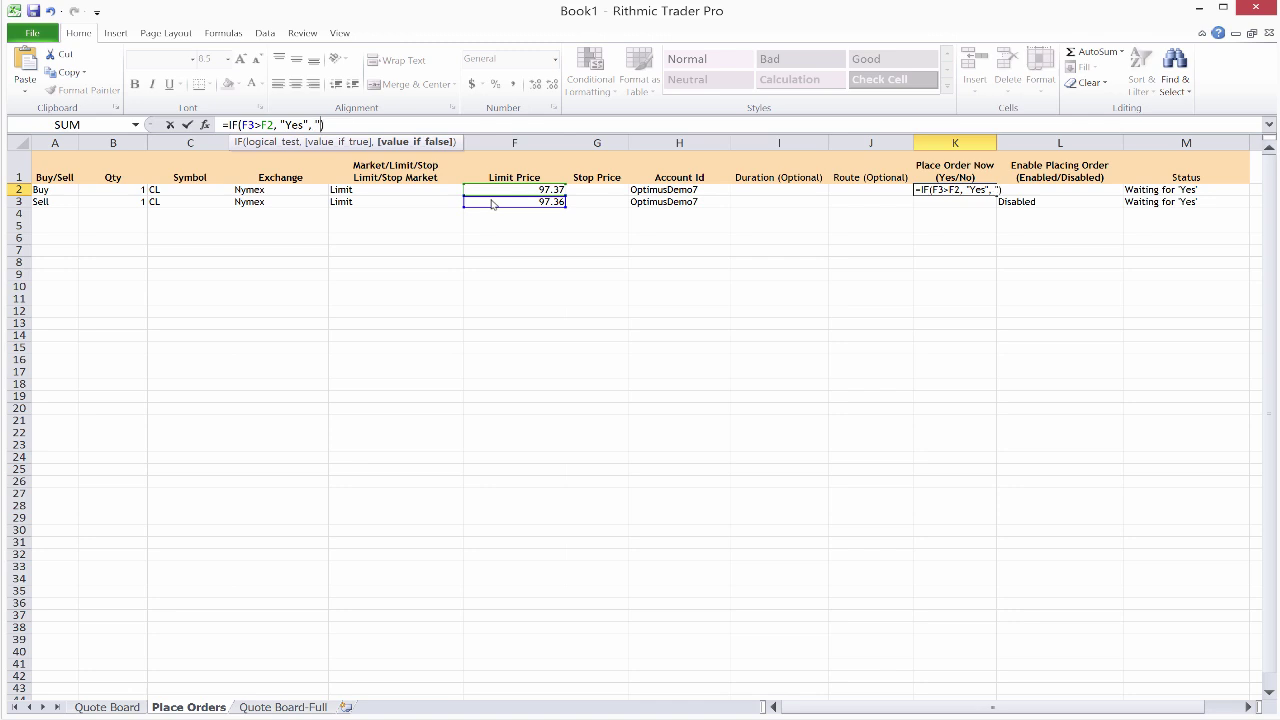
{"action": "type", "text": "\")"}
{"action": "key", "text": "Return"}
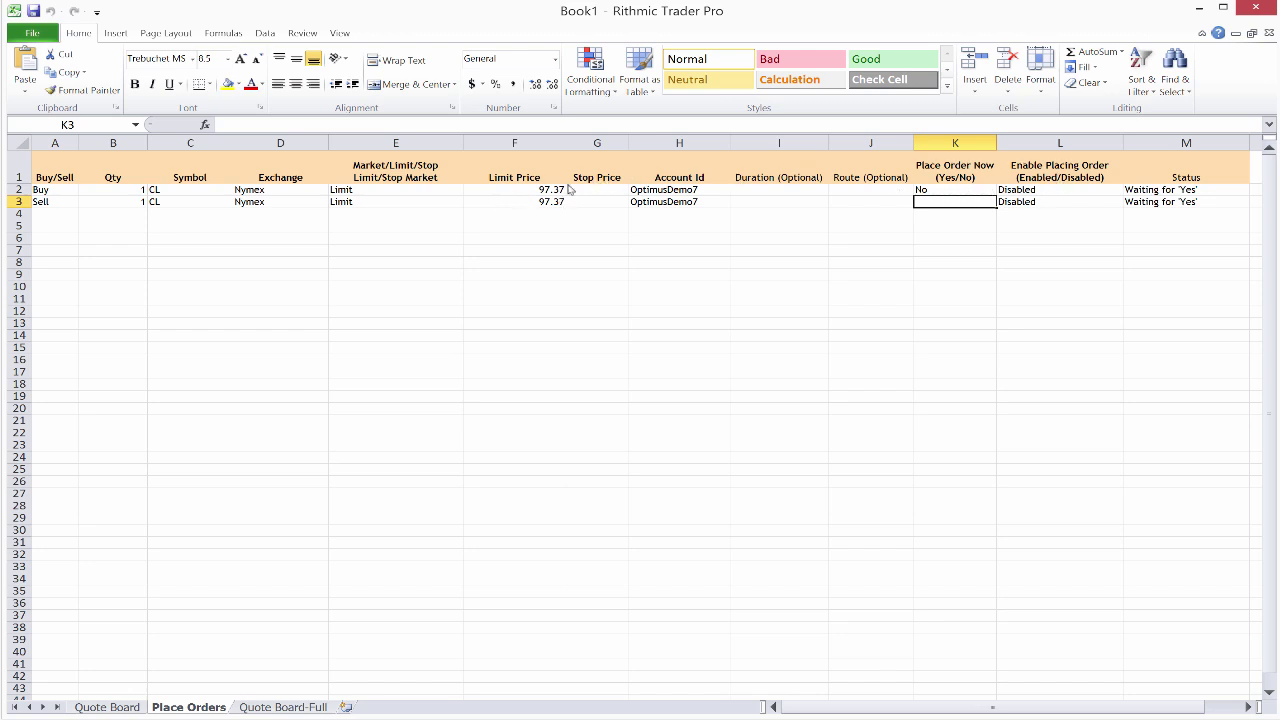
Step: Rework the K2 formula, which ends up with a stray K3= prefix before the IF
{"action": "left_click", "coordinate": [950, 190]}
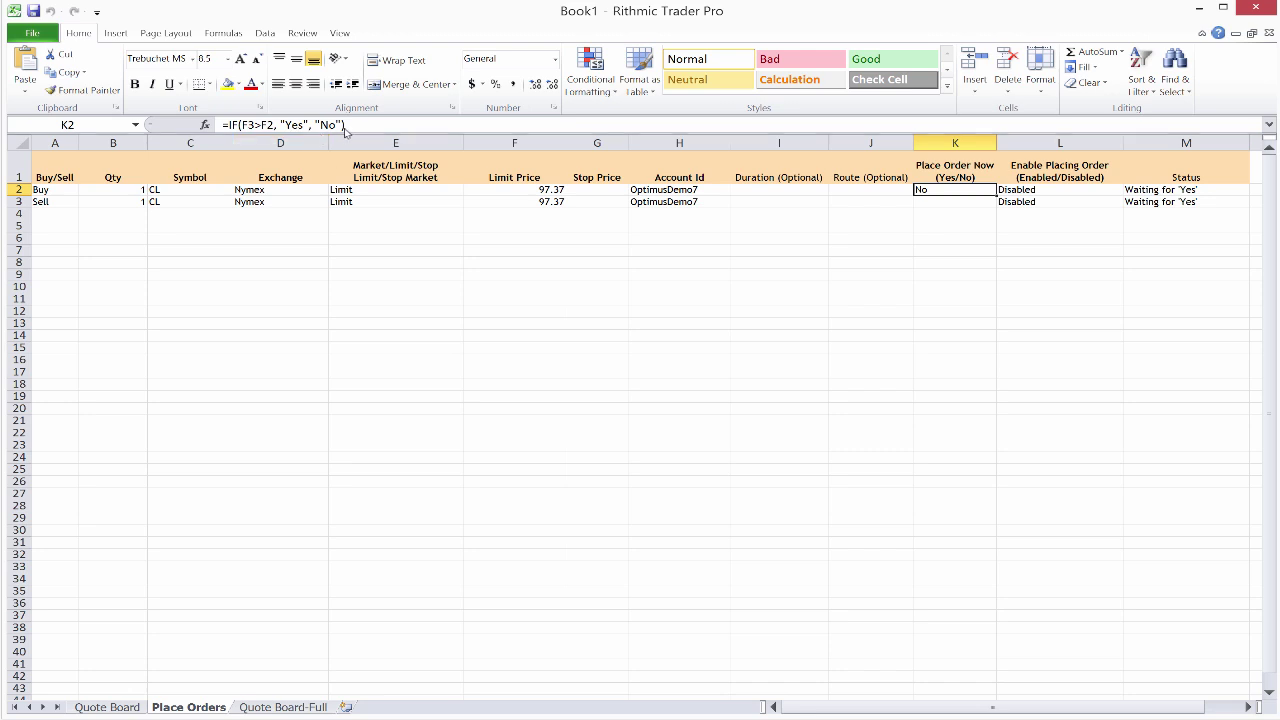
{"action": "left_click", "coordinate": [361, 125]}
{"action": "left_click", "coordinate": [241, 130], "text": "shift"}
{"action": "left_click_drag", "start_coordinate": [241, 130], "coordinate": [218, 130]}
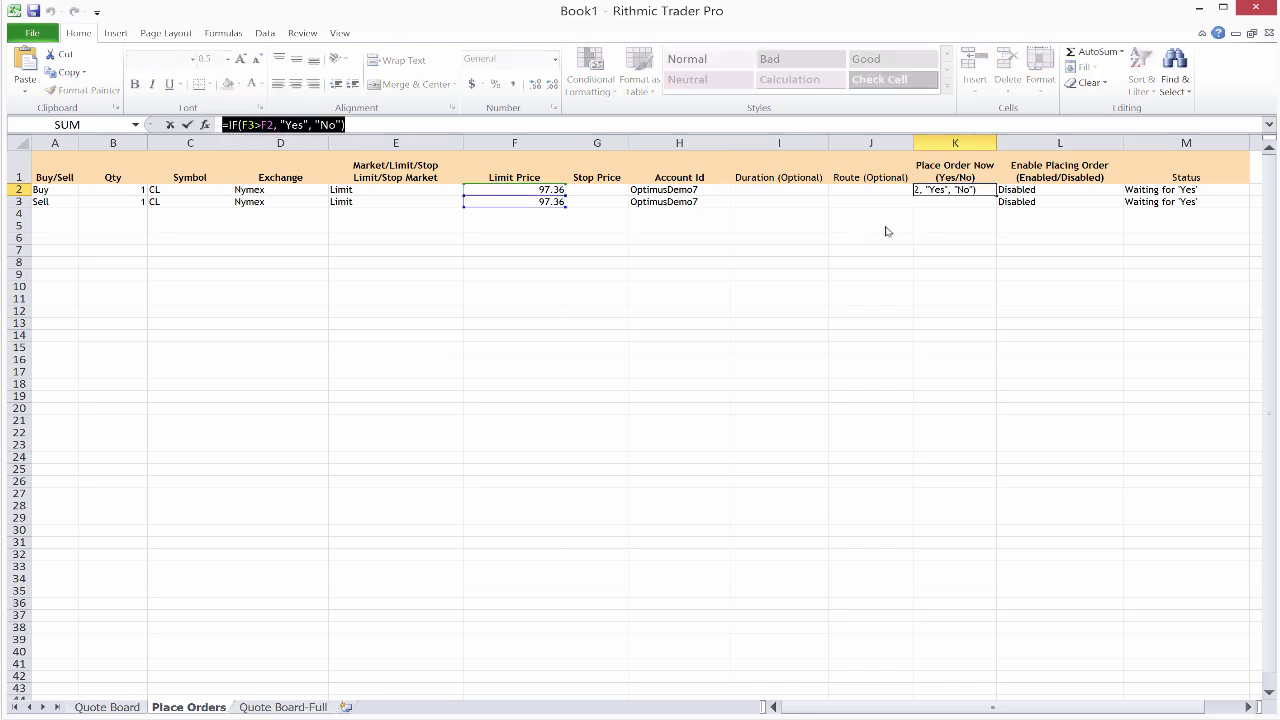
{"action": "left_click", "coordinate": [962, 204]}
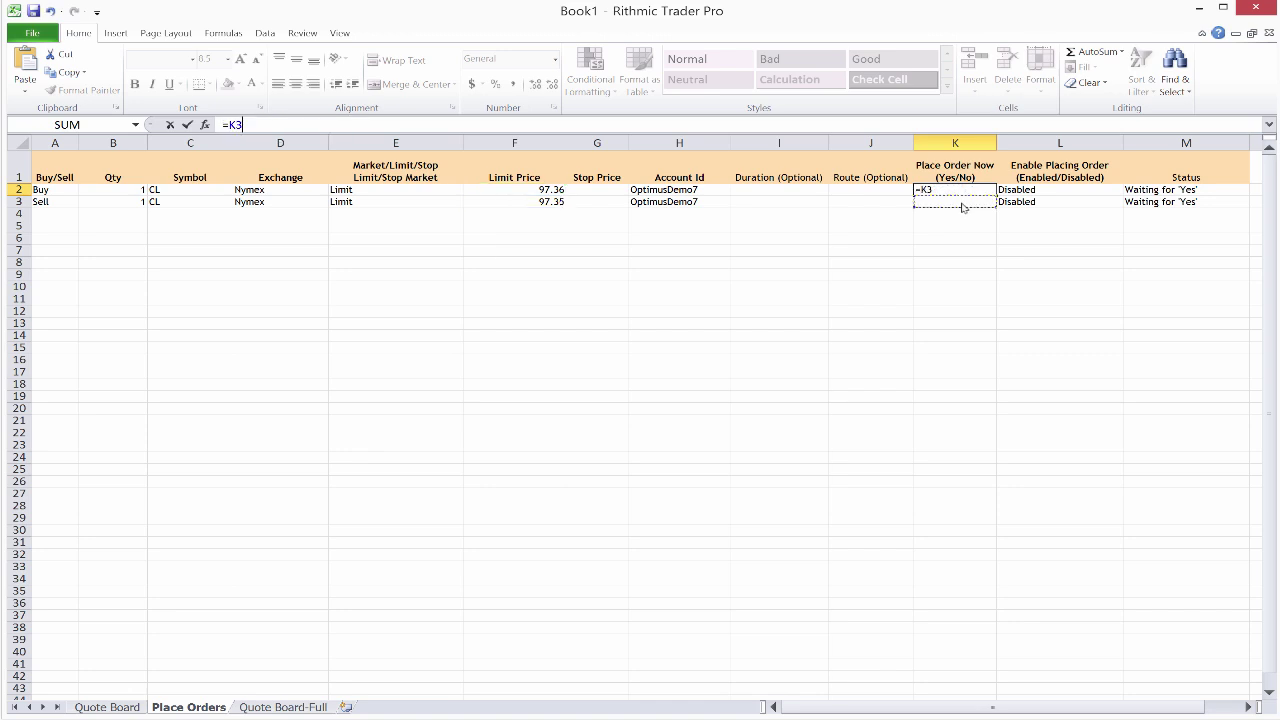
{"action": "key", "text": "ctrl+v"}
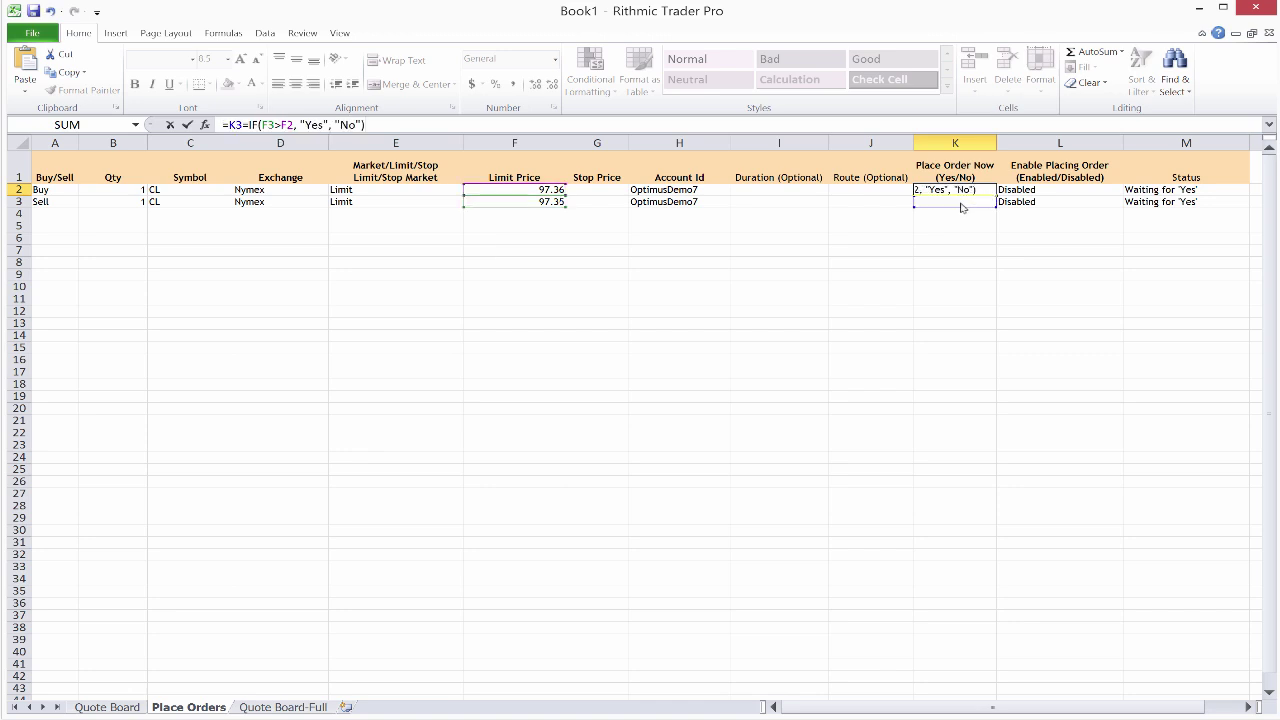
{"action": "key", "text": "Return"}
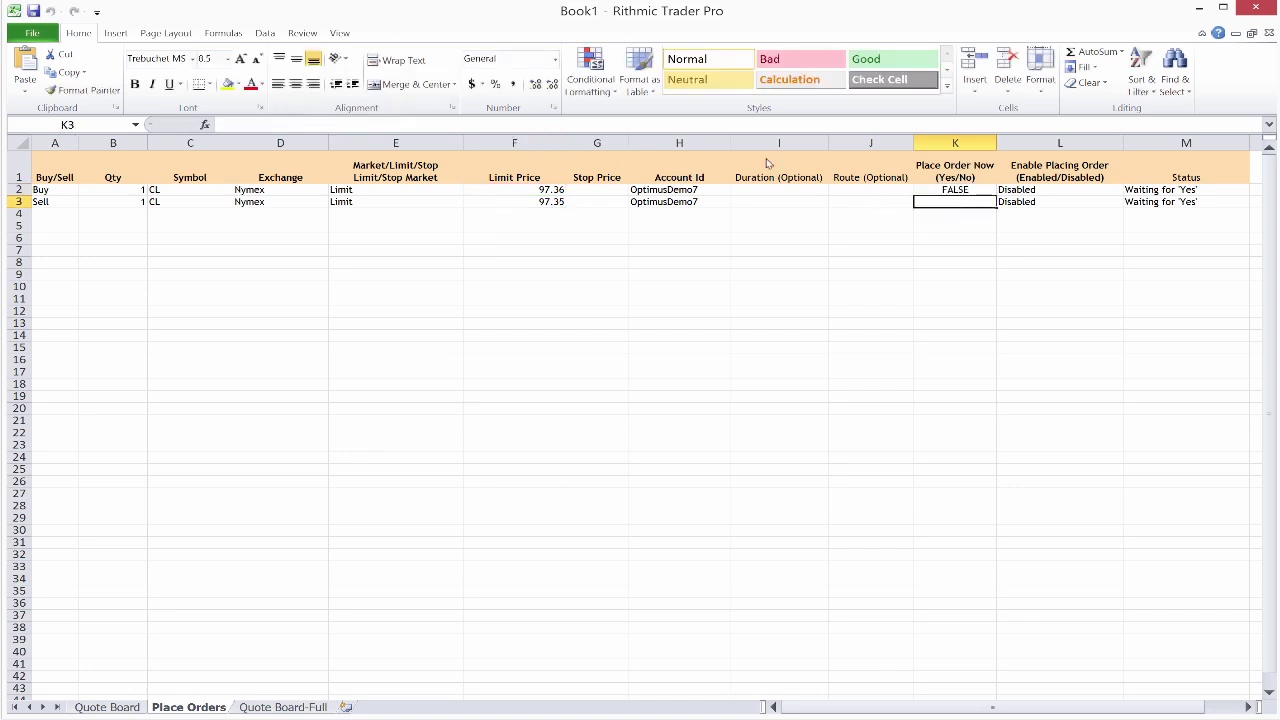
Step: Remove the stray K3= prefix from K2 and fill the IF formula down into K3
{"action": "left_click", "coordinate": [952, 190]}
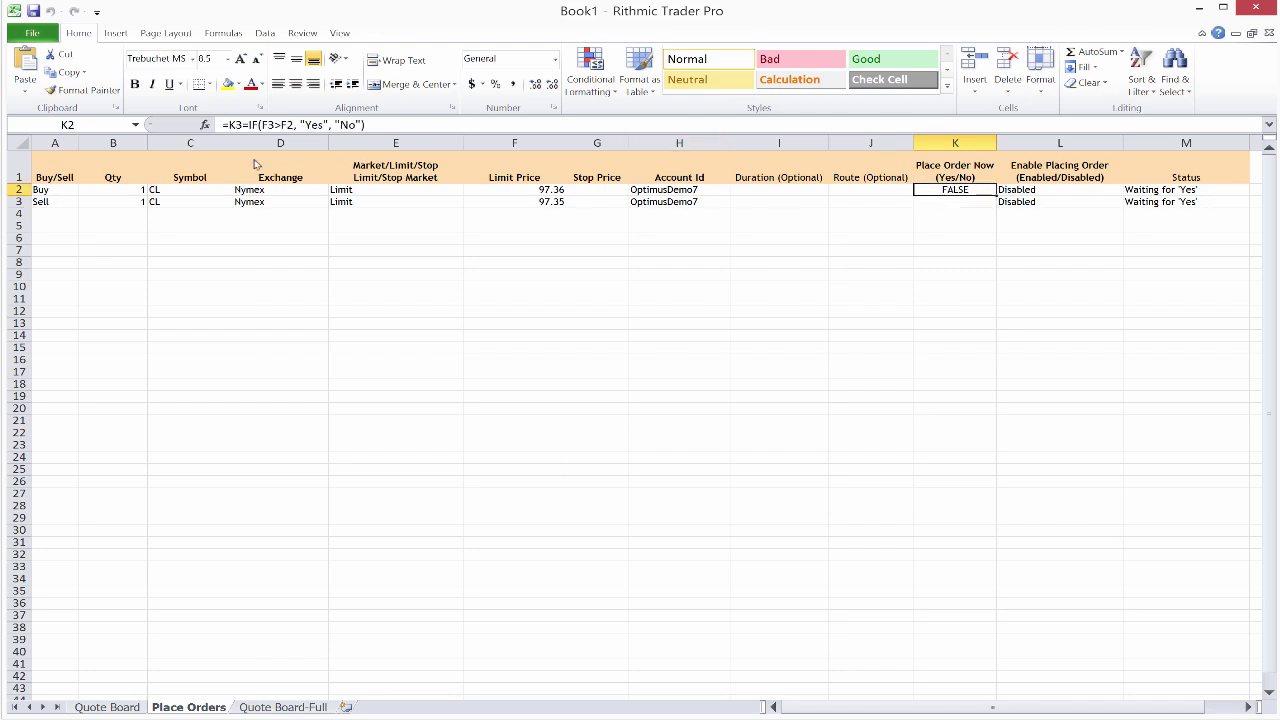
{"action": "left_click", "coordinate": [243, 126]}
{"action": "key", "text": "BackSpace"}
{"action": "key", "text": "BackSpace"}
{"action": "key", "text": "BackSpace"}
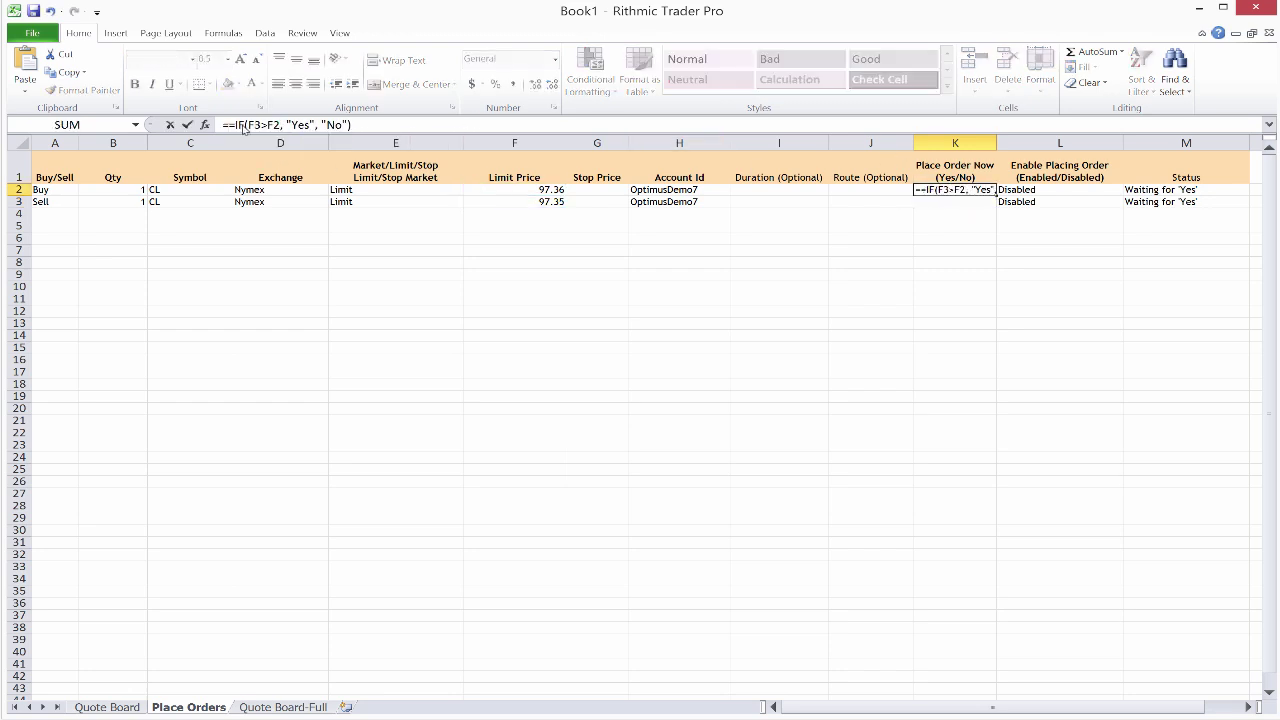
{"action": "key", "text": "Return"}
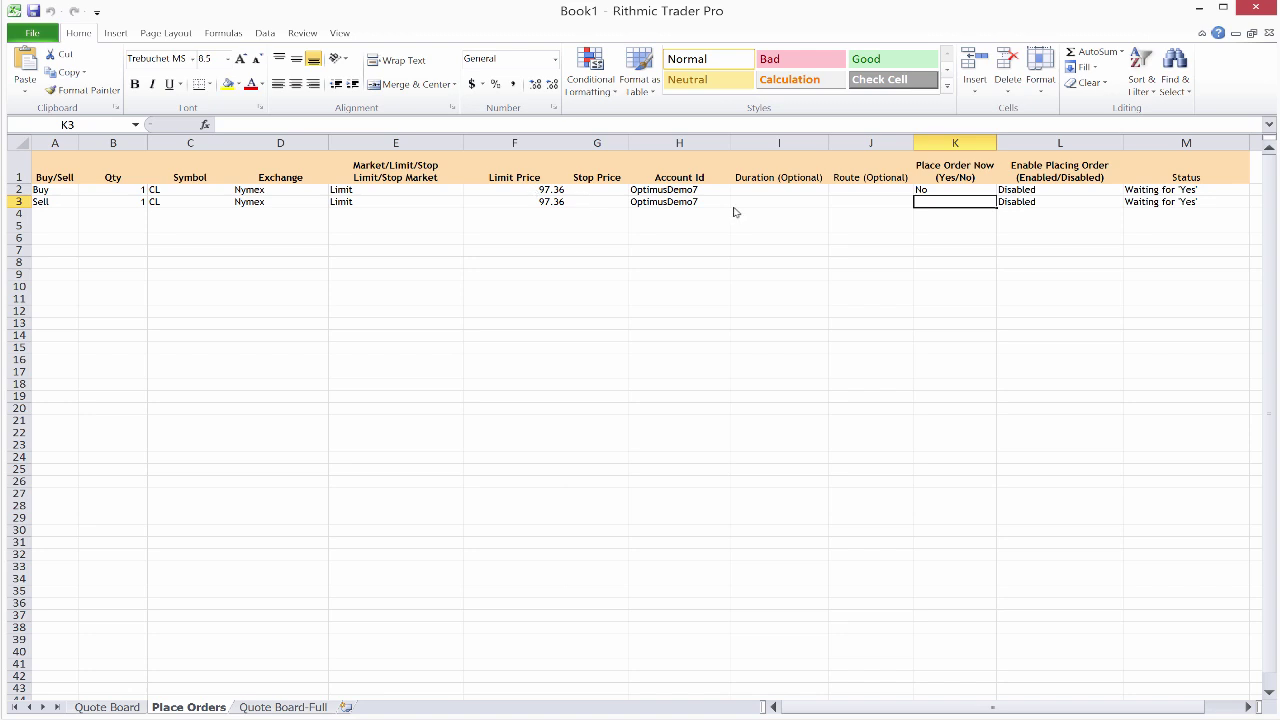
{"action": "key", "text": "ctrl+d"}
{"action": "key", "text": "Return"}
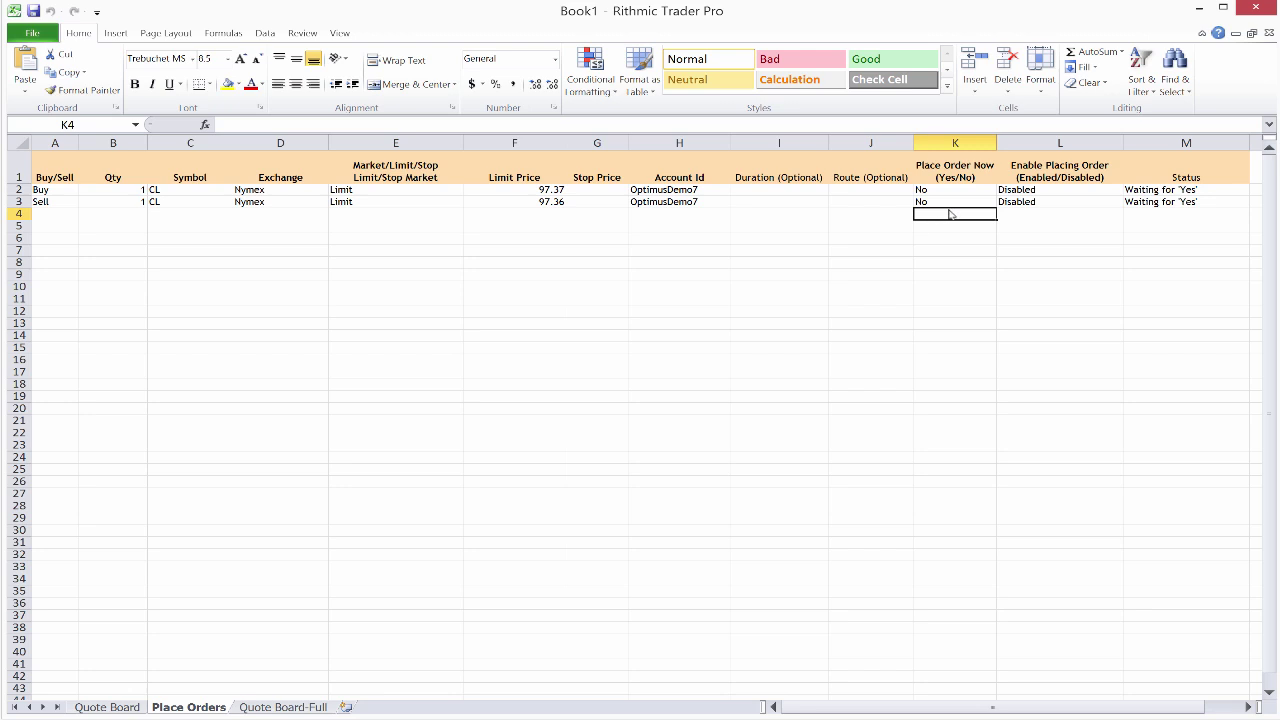
Step: Enter Enabled in cells L2 and L3
{"action": "left_click", "coordinate": [1036, 192]}
{"action": "type", "text": "Enabled"}
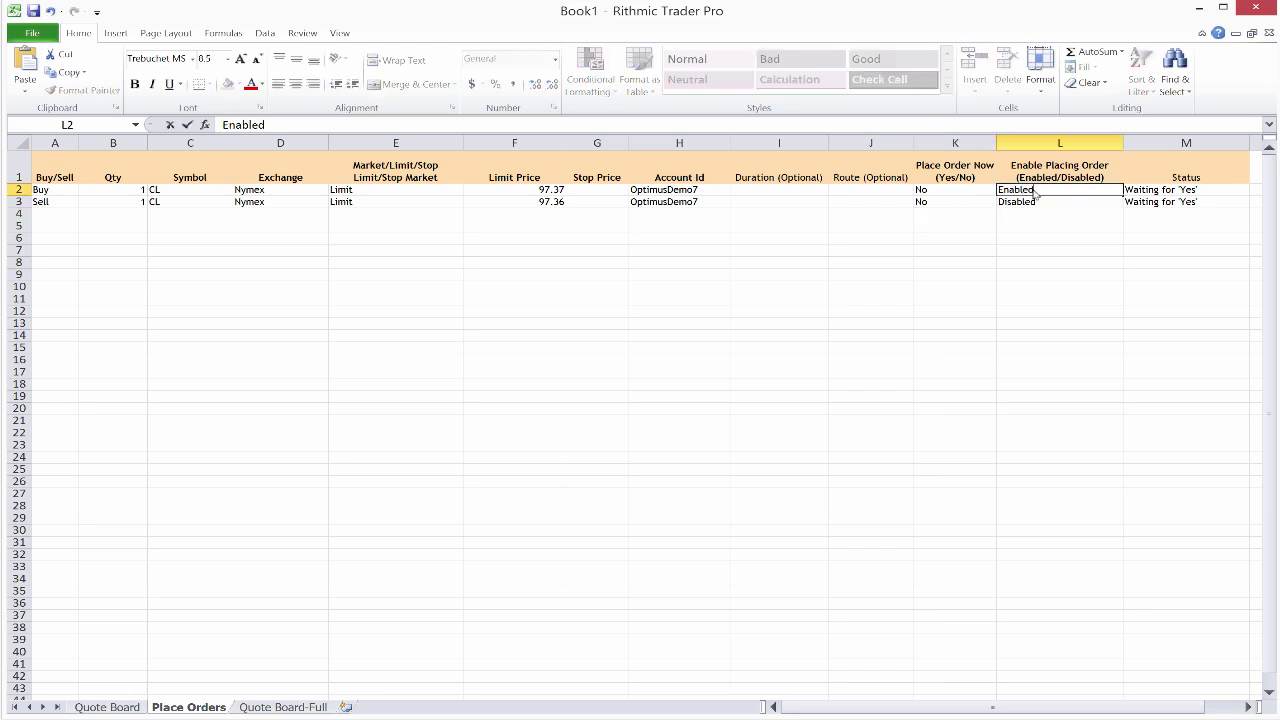
{"action": "key", "text": "Return"}
{"action": "type", "text": "Enabled"}
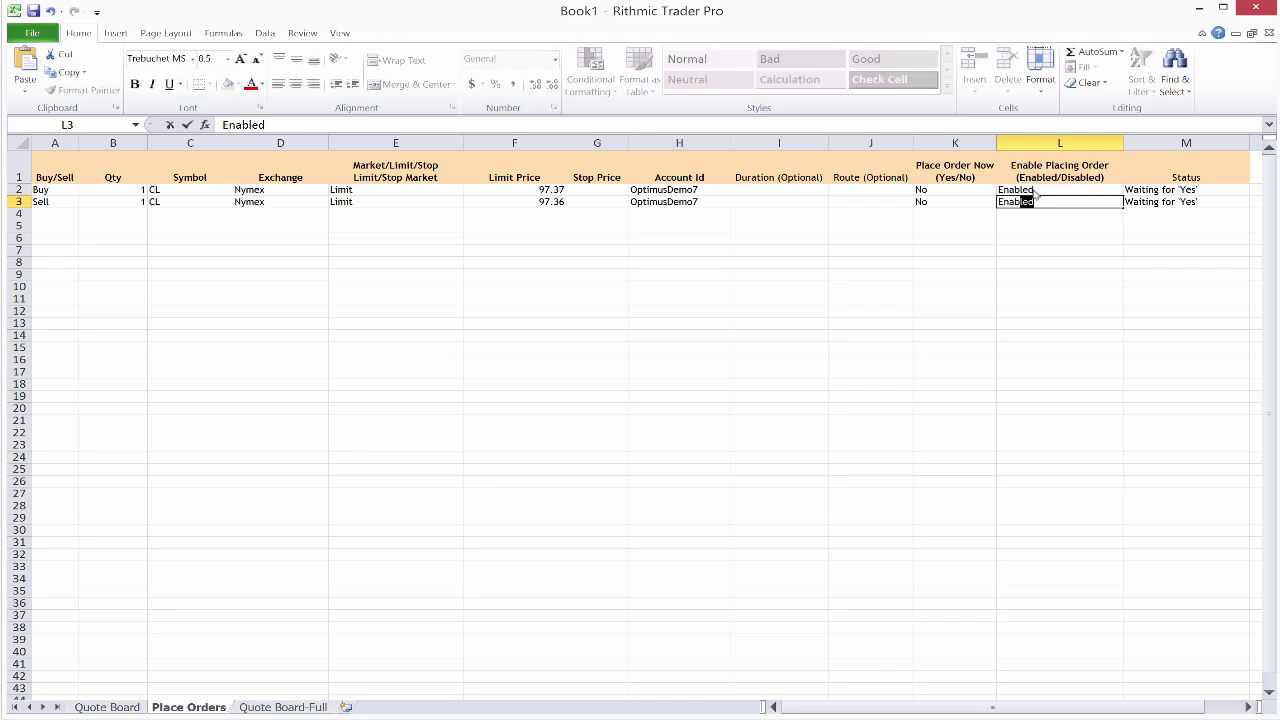
{"action": "key", "text": "Return"}
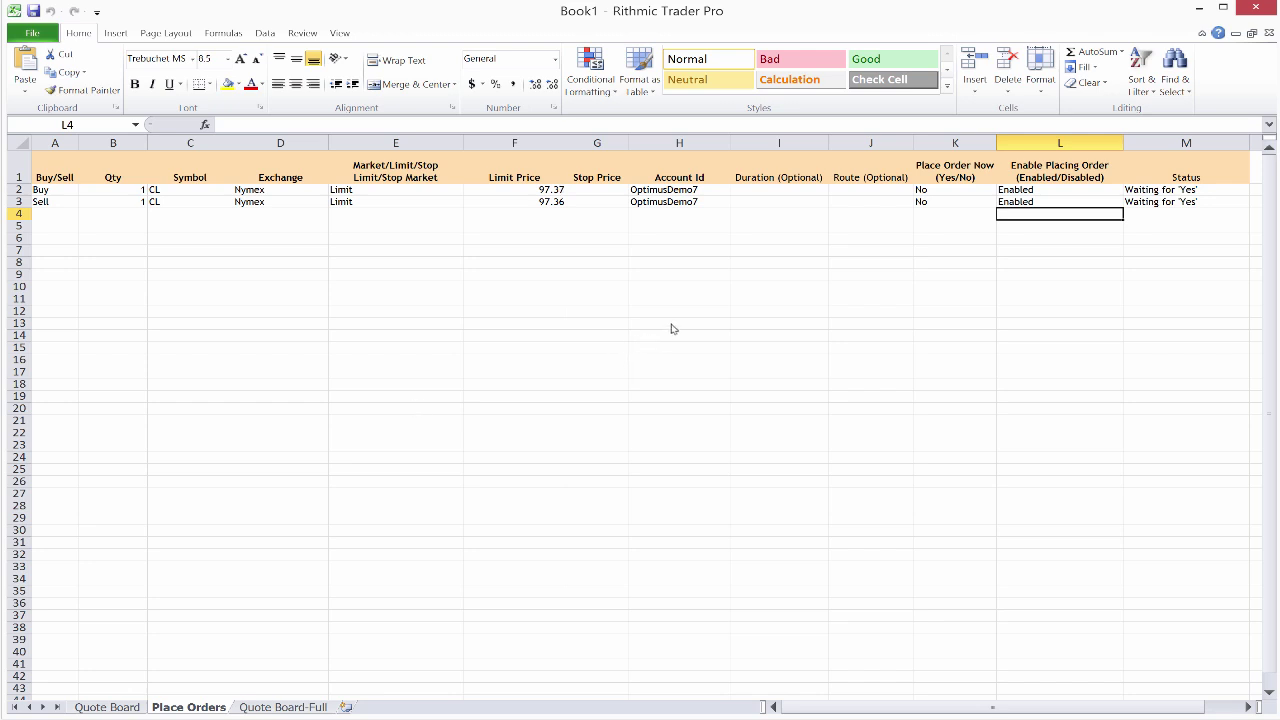
Step: Inspect the K2 formula, trying and then undoing a >= comparison
{"action": "left_click", "coordinate": [929, 192]}
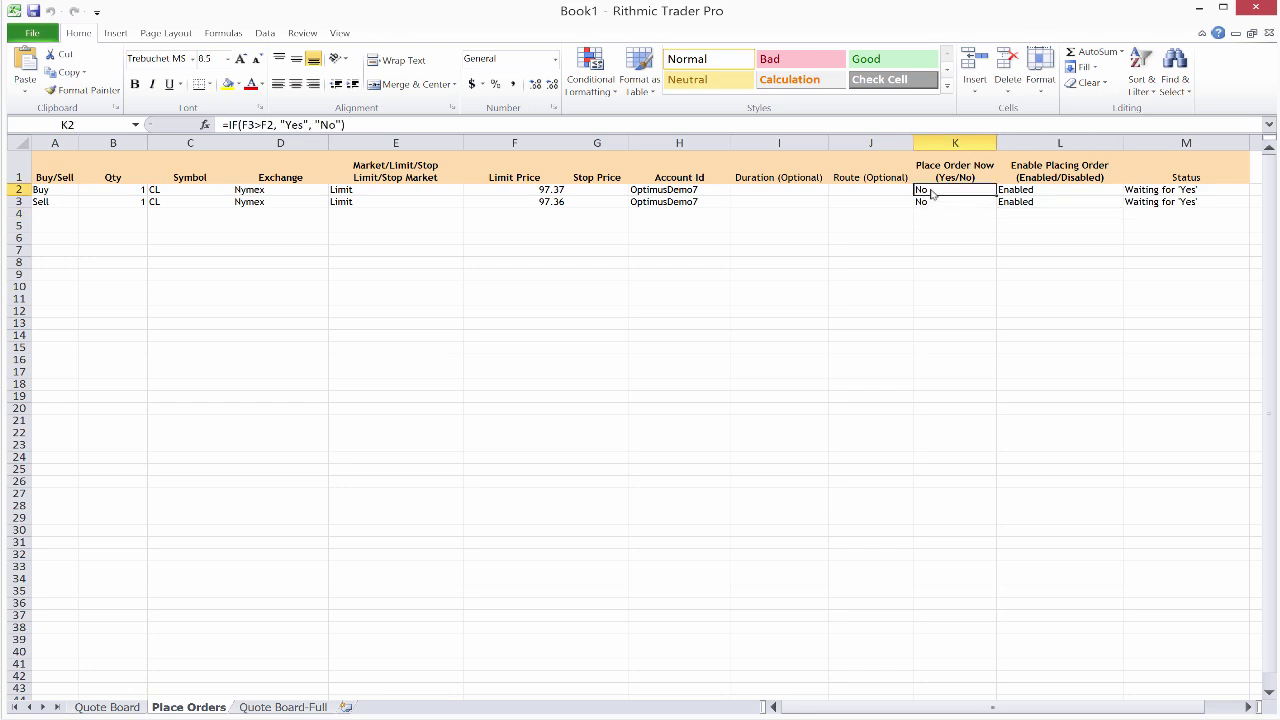
{"action": "left_click", "coordinate": [263, 130]}
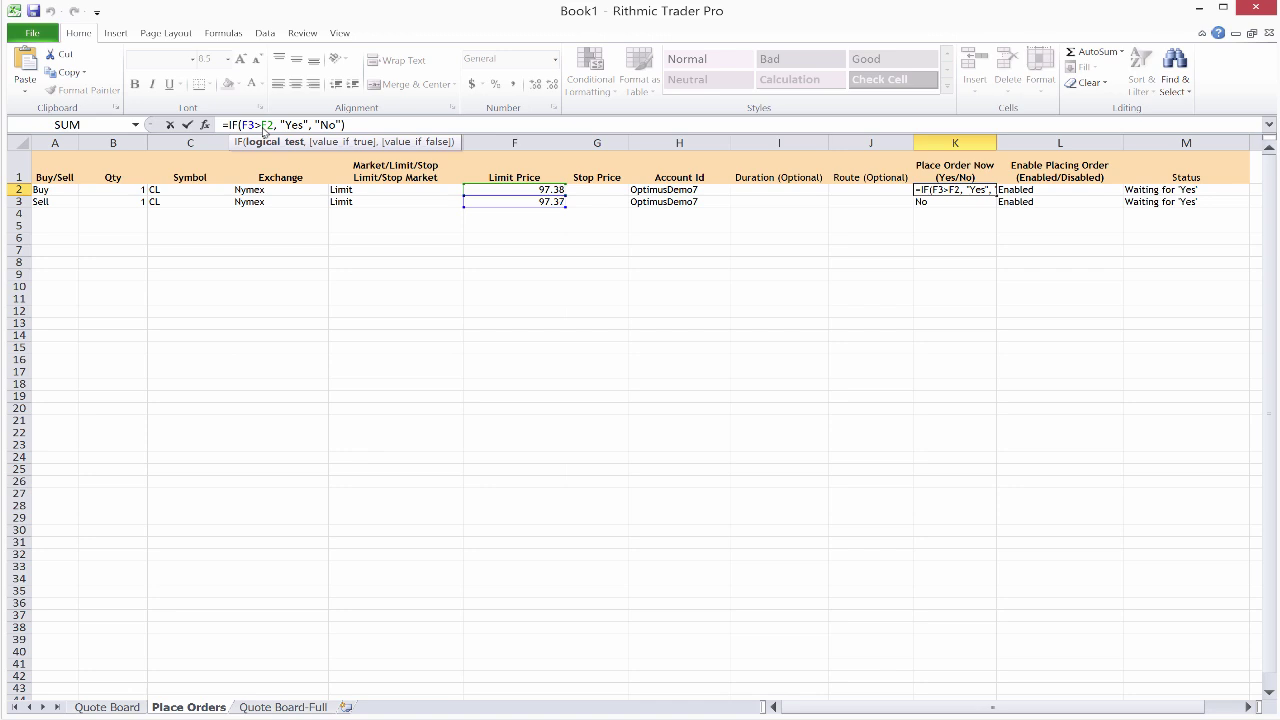
{"action": "type", "text": "="}
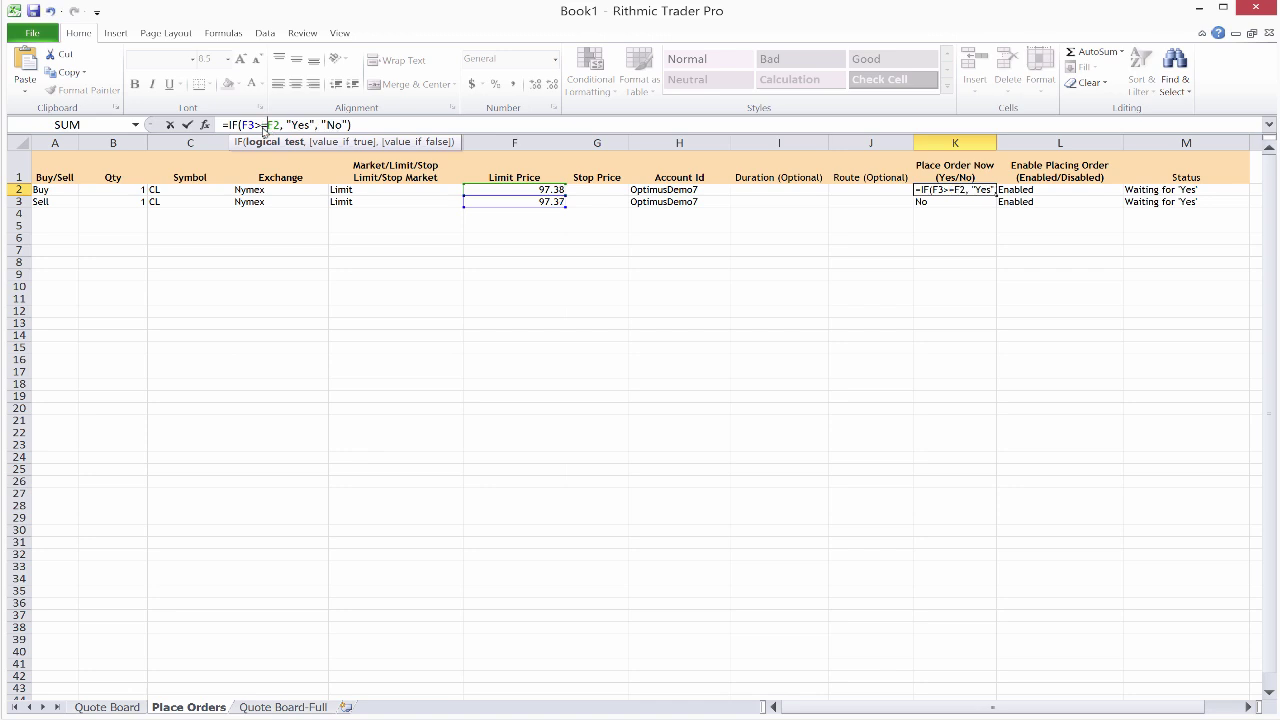
{"action": "key", "text": "BackSpace"}
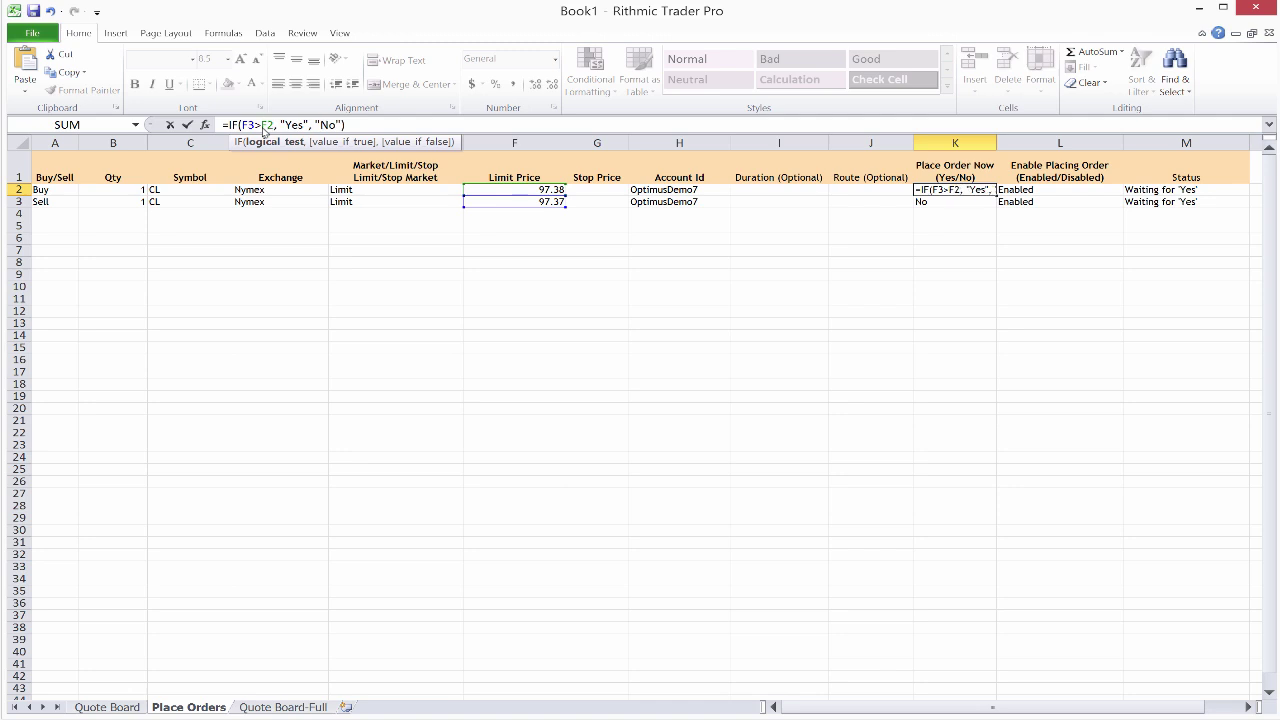
{"action": "key", "text": "Return"}
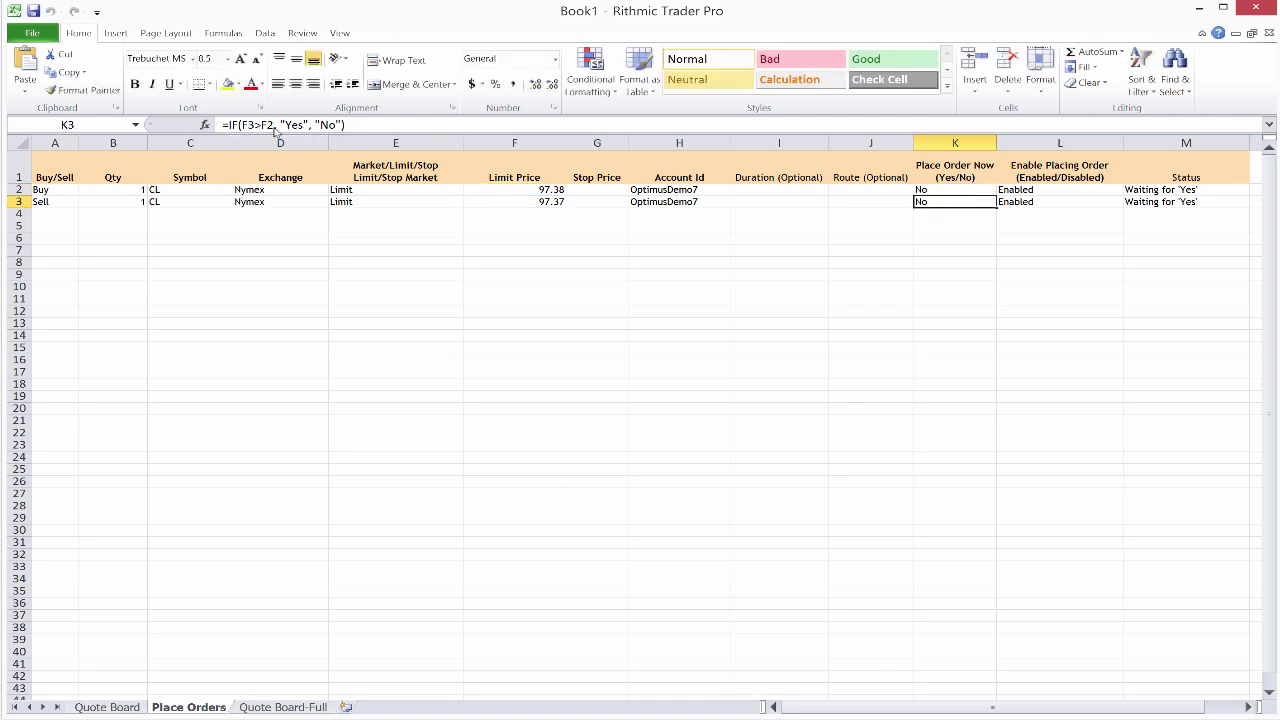
Step: Set L2 and L3 back to Disabled, correcting a typo in L2
{"action": "left_click", "coordinate": [1059, 192]}
{"action": "type", "text": "Disabled"}
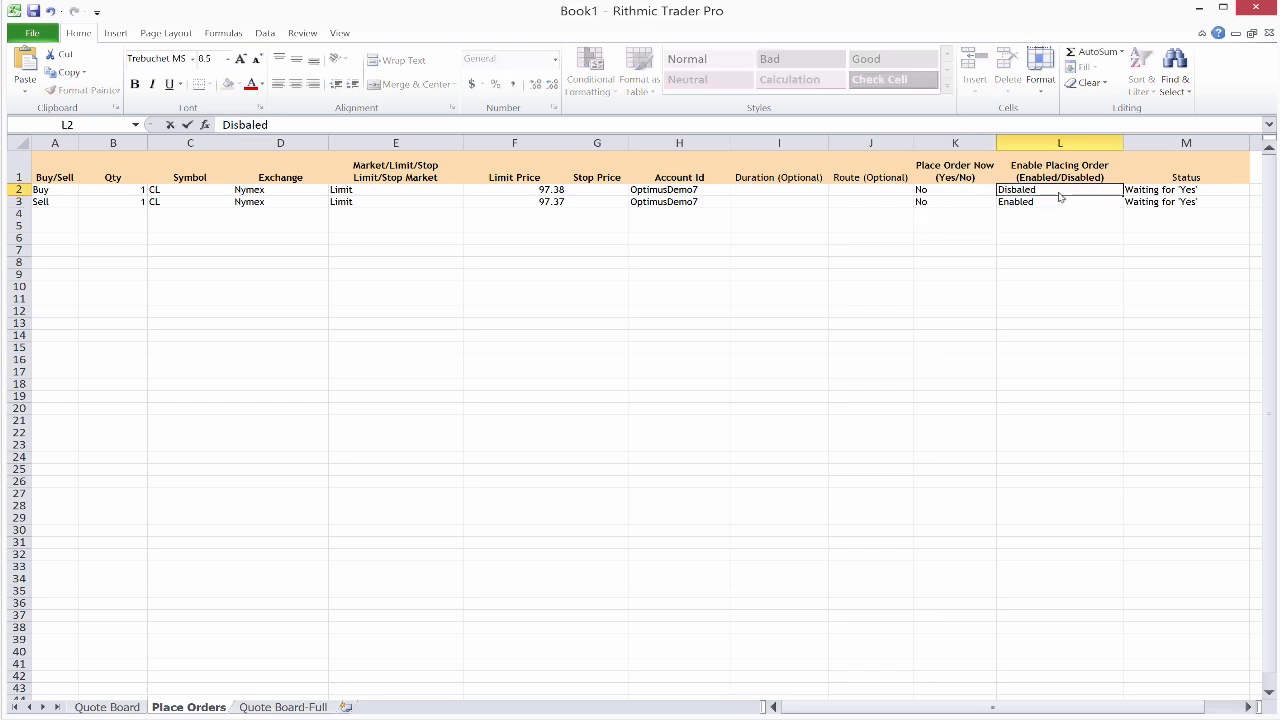
{"action": "key", "text": "BackSpace"}
{"action": "key", "text": "BackSpace"}
{"action": "key", "text": "BackSpace"}
{"action": "key", "text": "BackSpace"}
{"action": "key", "text": "BackSpace"}
{"action": "type", "text": "abled"}
{"action": "key", "text": "Return"}
{"action": "type", "text": "Disabl"}
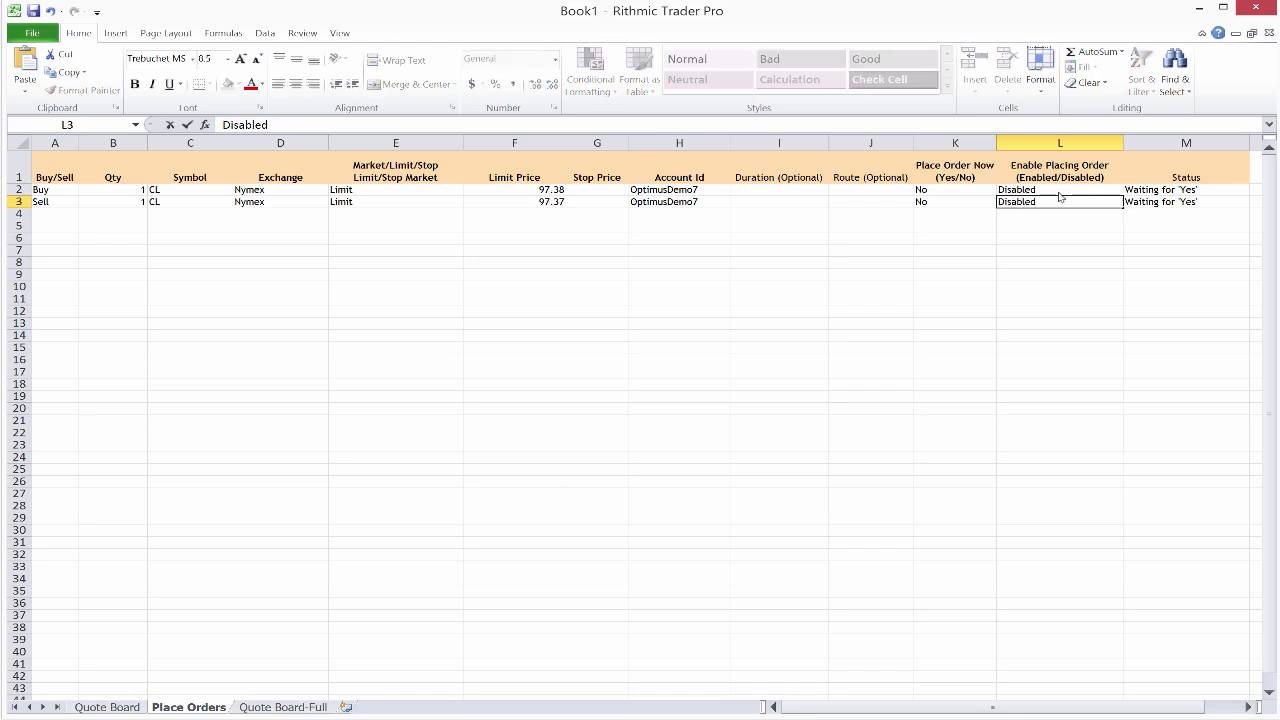
{"action": "left_click", "coordinate": [1051, 274]}
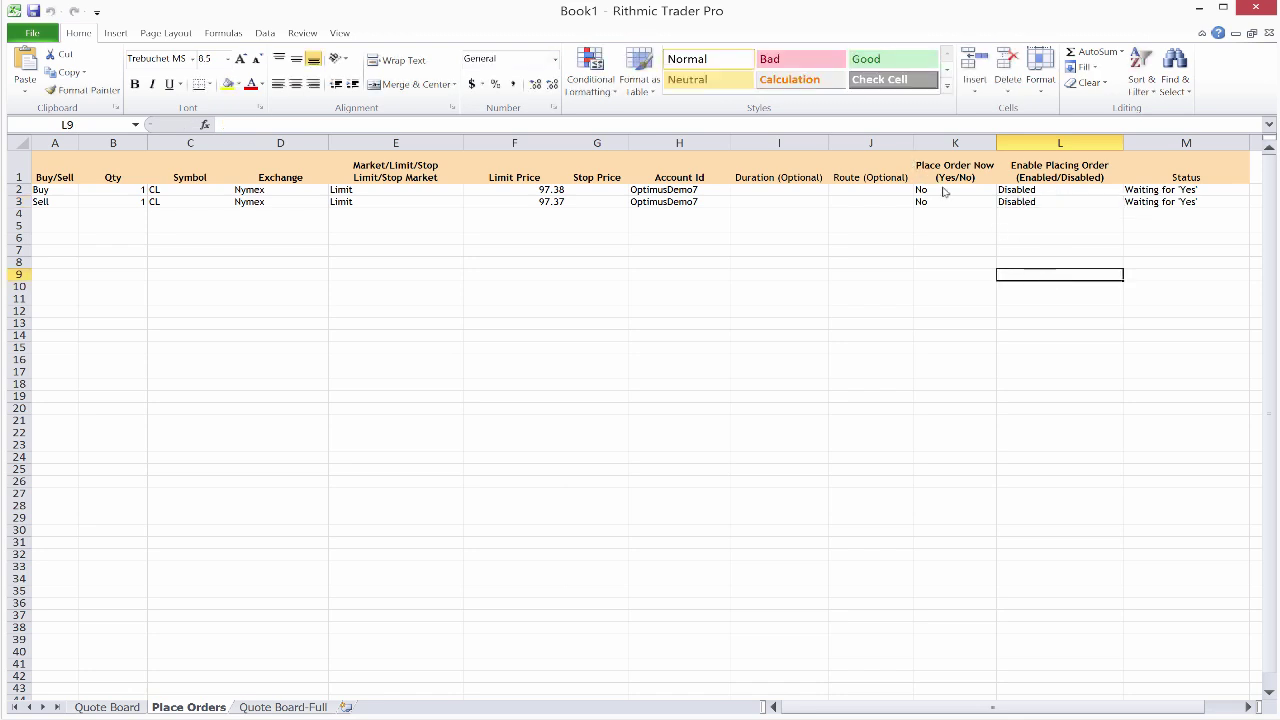
Step: Change the K2 and K3 comparisons to F3>=F2
{"action": "left_click", "coordinate": [951, 191]}
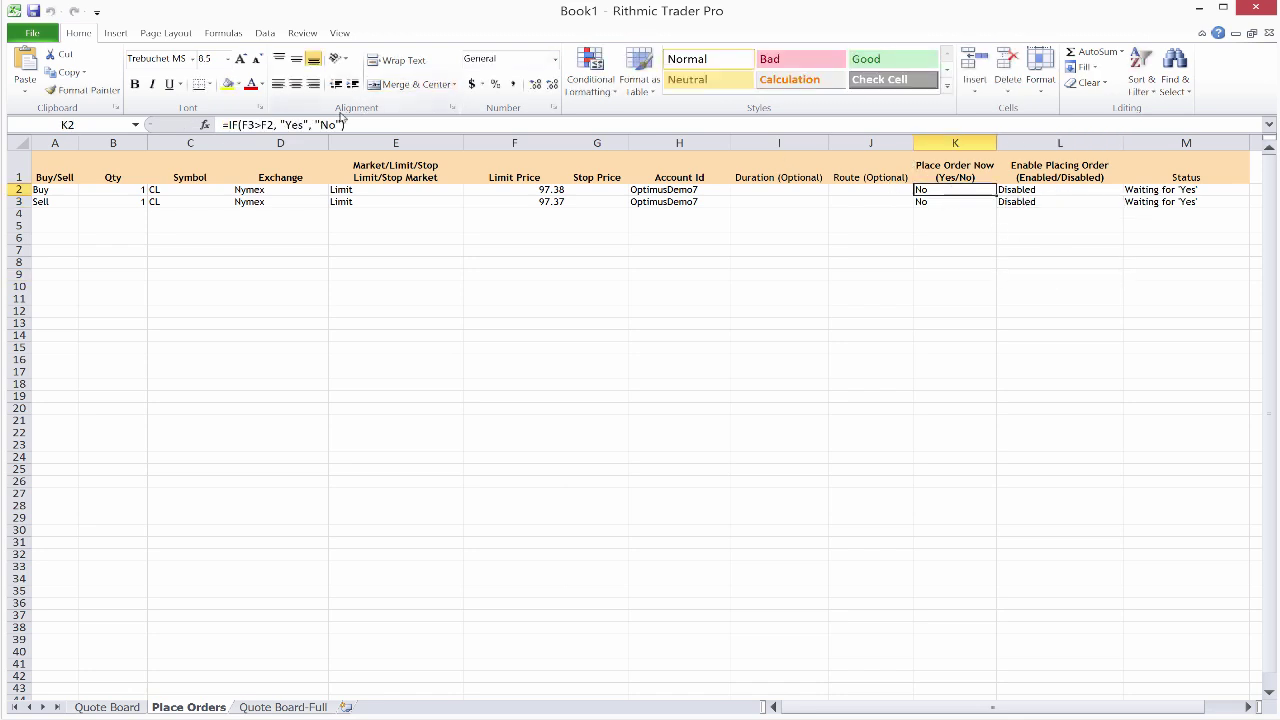
{"action": "left_click", "coordinate": [265, 126]}
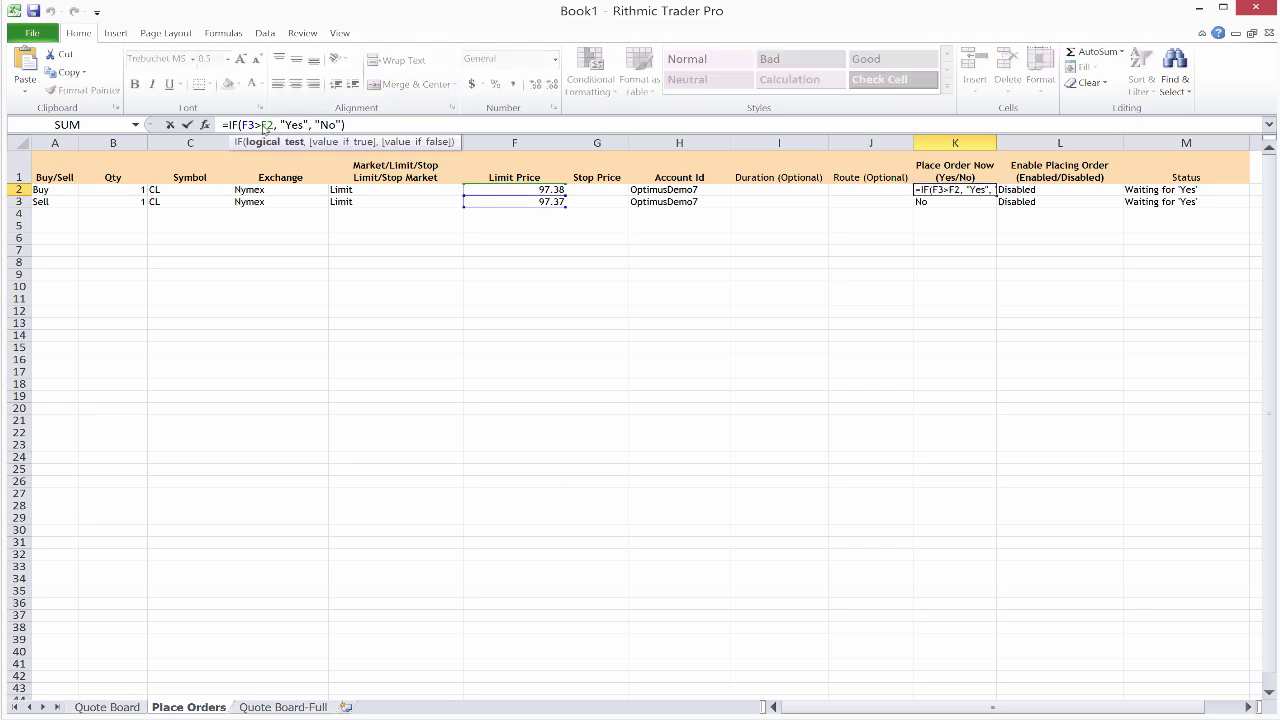
{"action": "type", "text": "="}
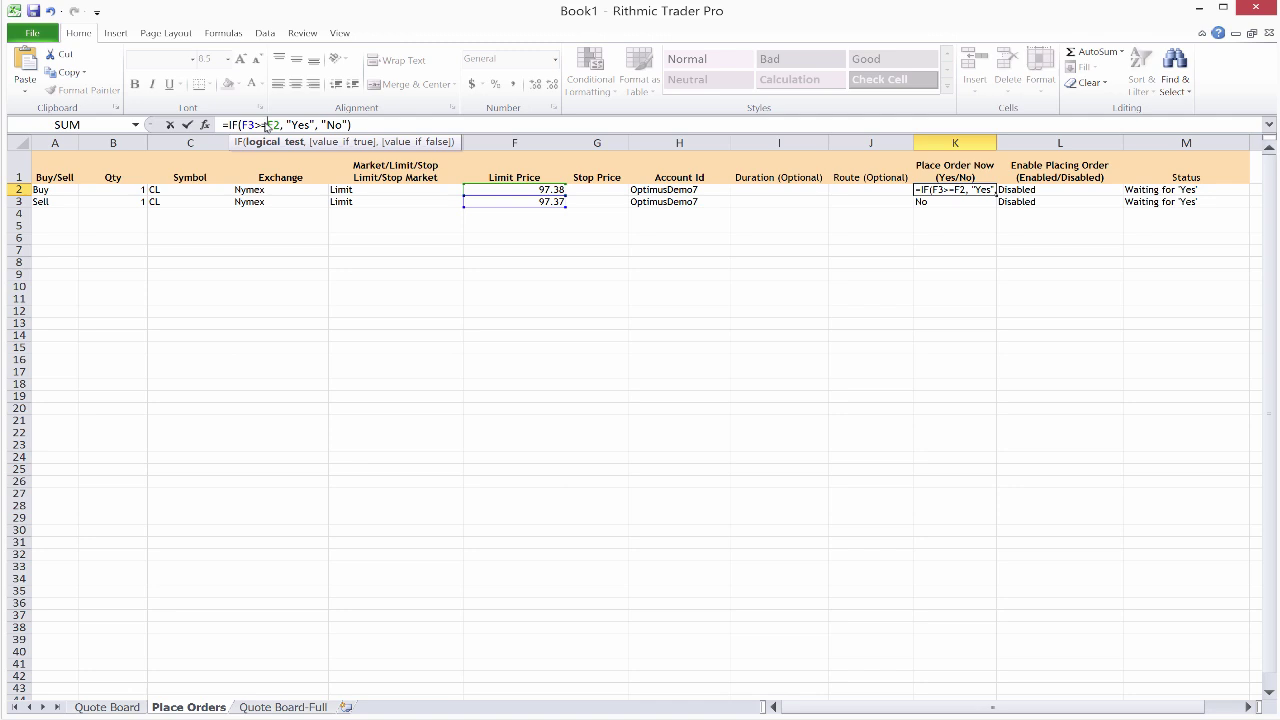
{"action": "key", "text": "Return"}
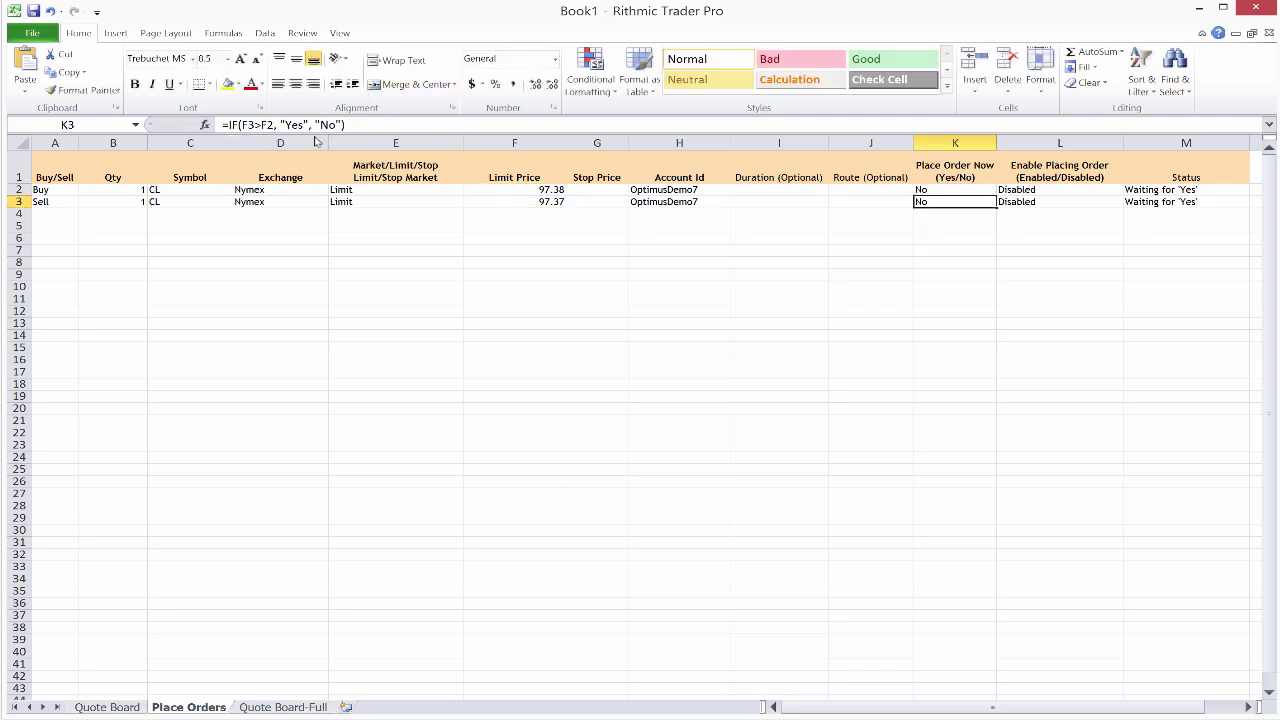
{"action": "left_click", "coordinate": [266, 127]}
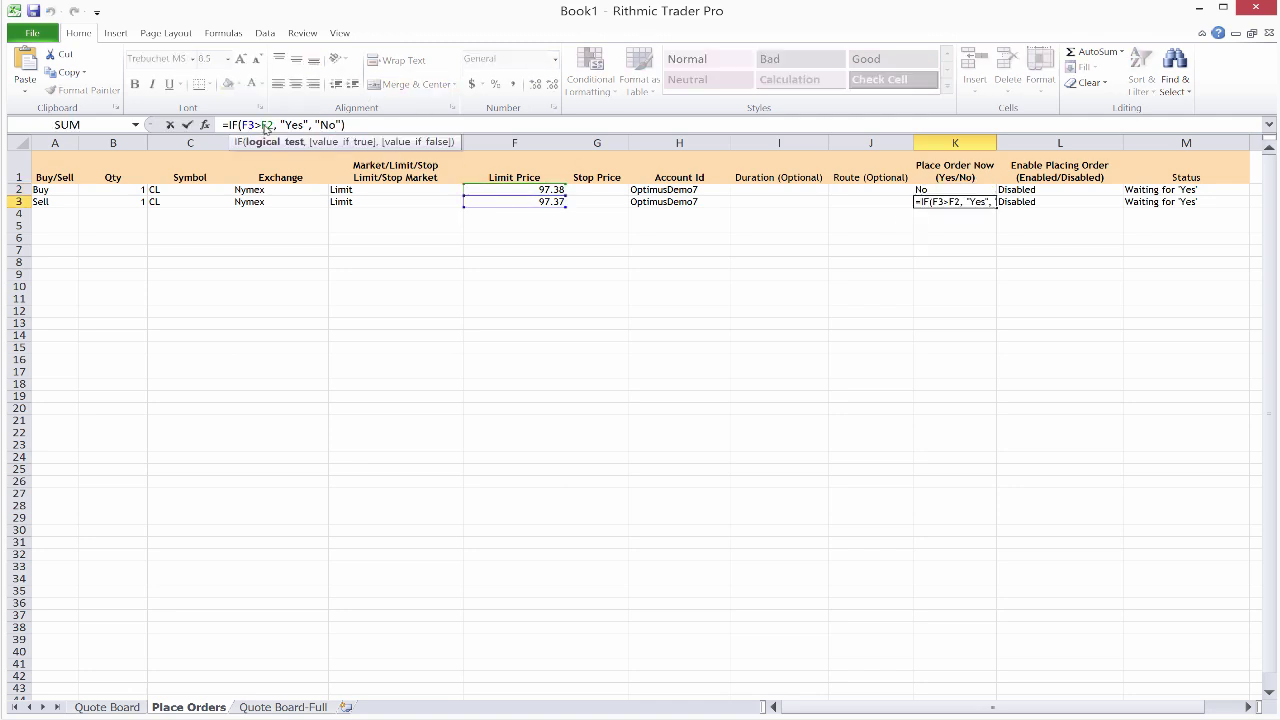
{"action": "type", "text": "="}
{"action": "key", "text": "Return"}
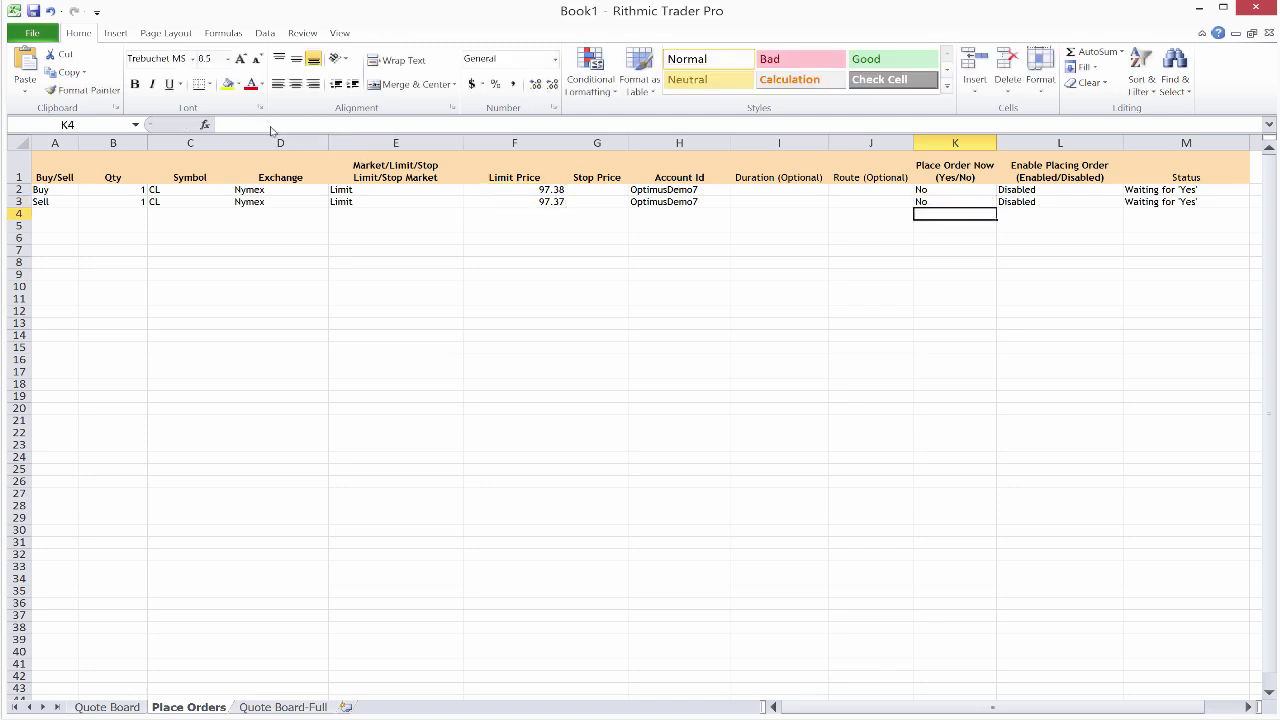
Step: Enter Enabled in L2, and in L3 via autocomplete from E
{"action": "left_click", "coordinate": [1042, 195]}
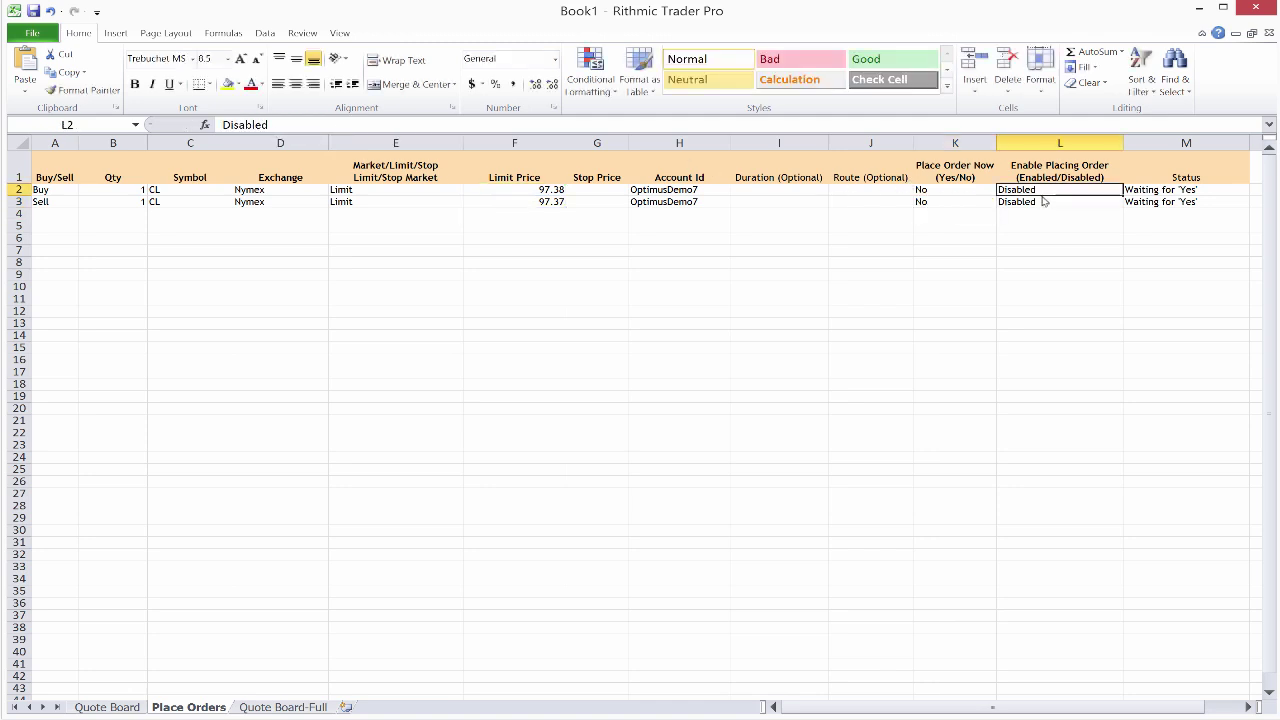
{"action": "type", "text": "Enabled"}
{"action": "key", "text": "Return"}
{"action": "type", "text": "E"}
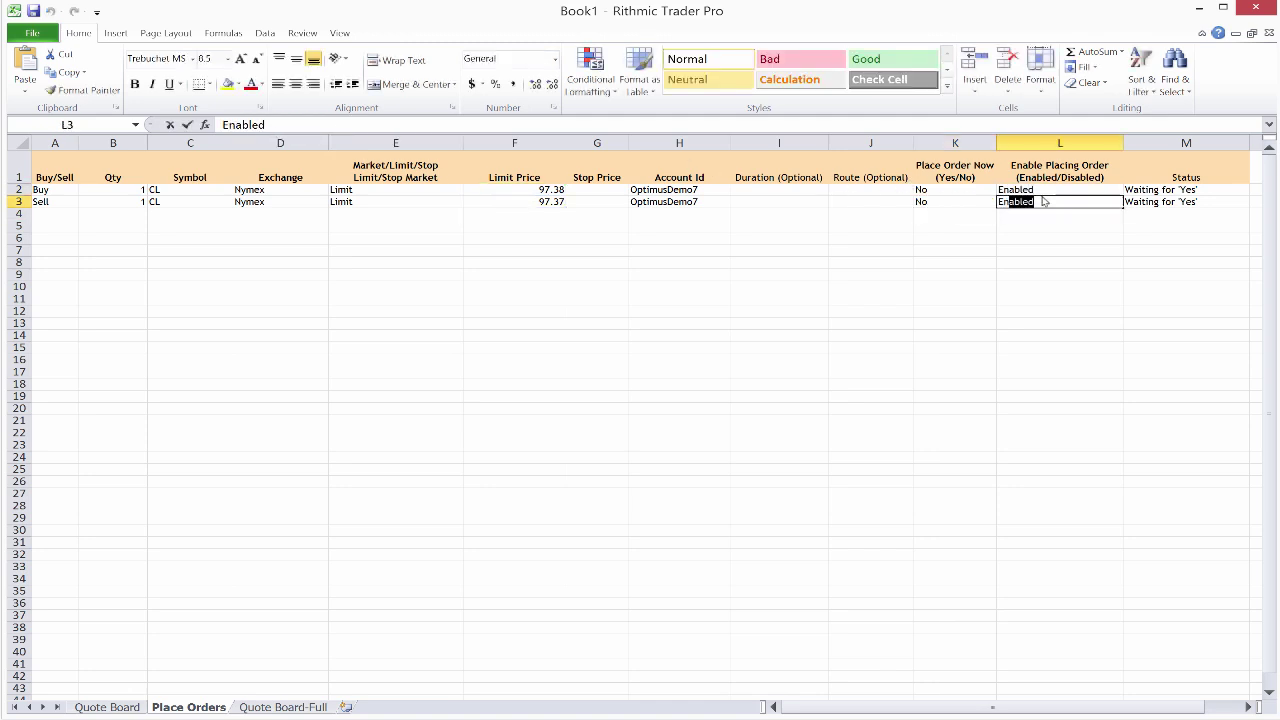
{"action": "key", "text": "Return"}
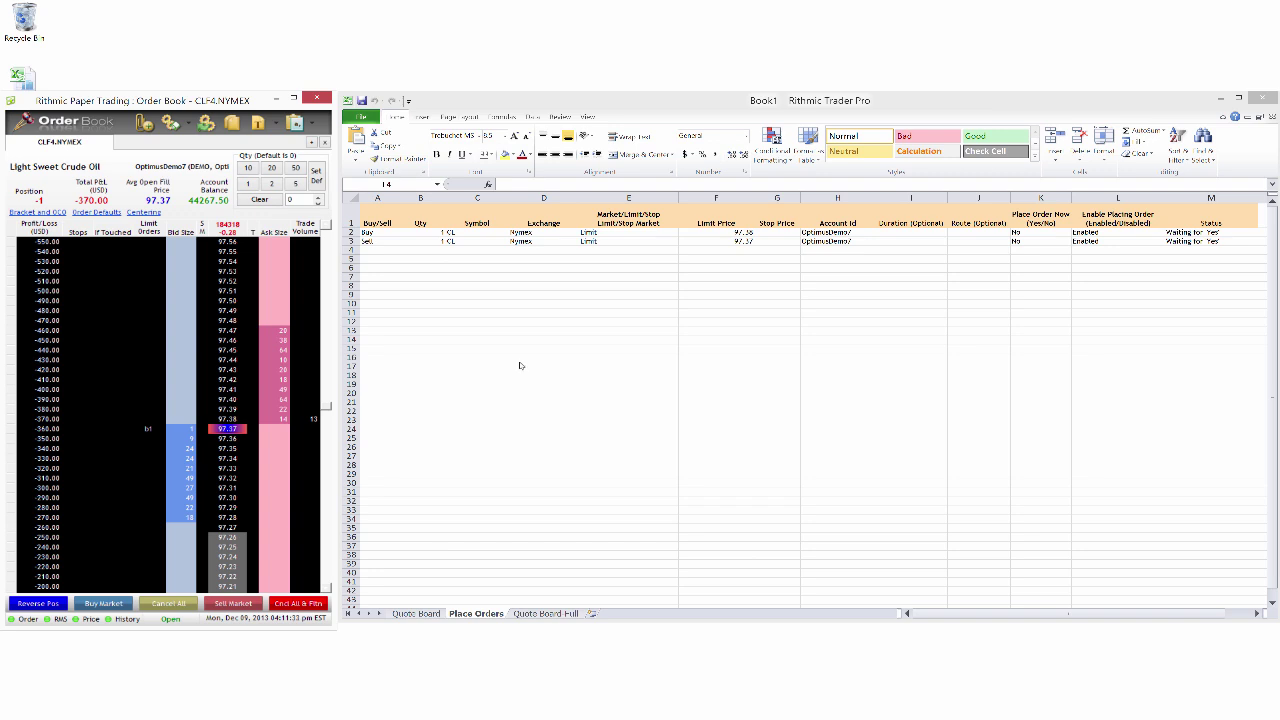
Step: After the orders submit, set L2 and L3 back to Disabled
{"action": "left_click", "coordinate": [672, 117]}
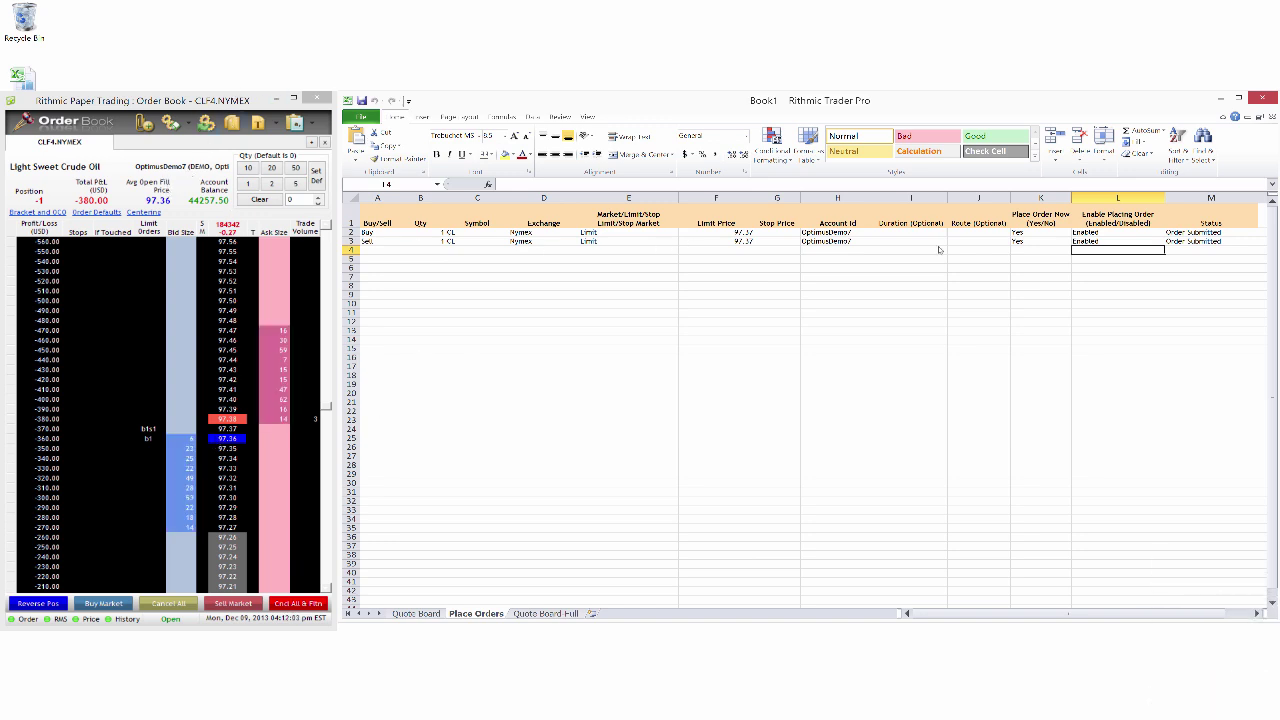
{"action": "left_click", "coordinate": [1100, 237]}
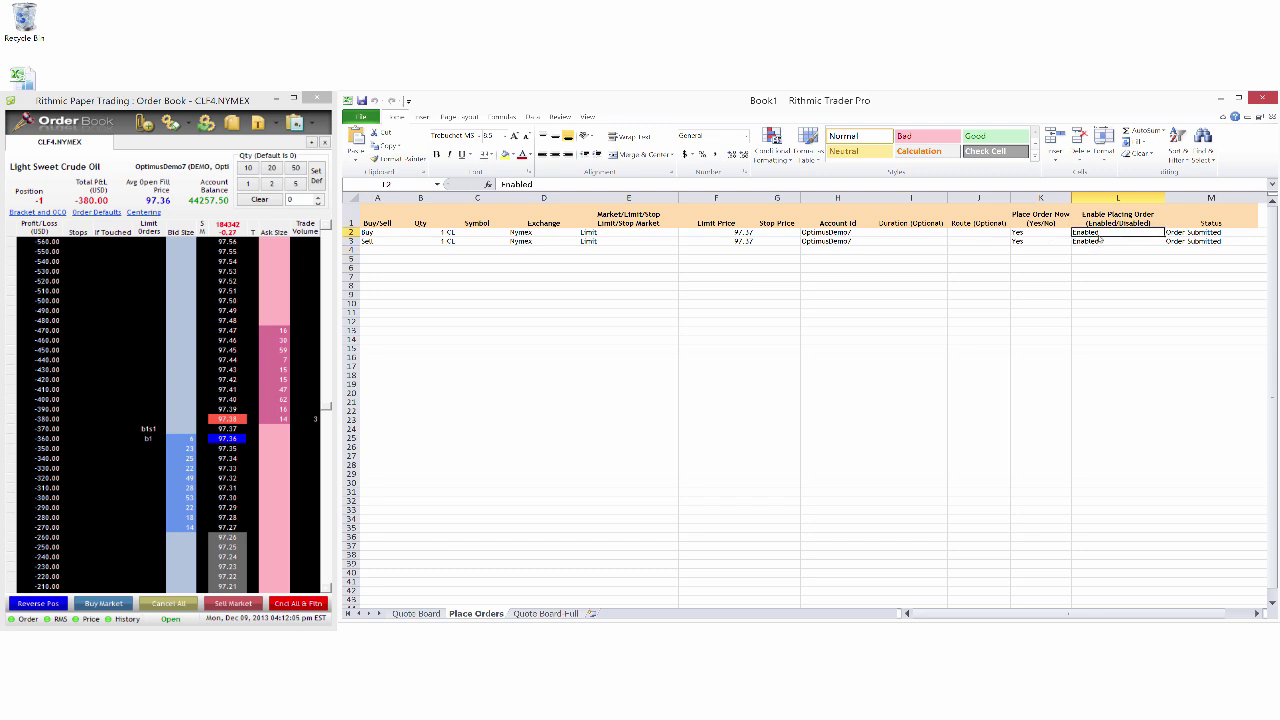
{"action": "type", "text": "Disabled"}
{"action": "key", "text": "Return"}
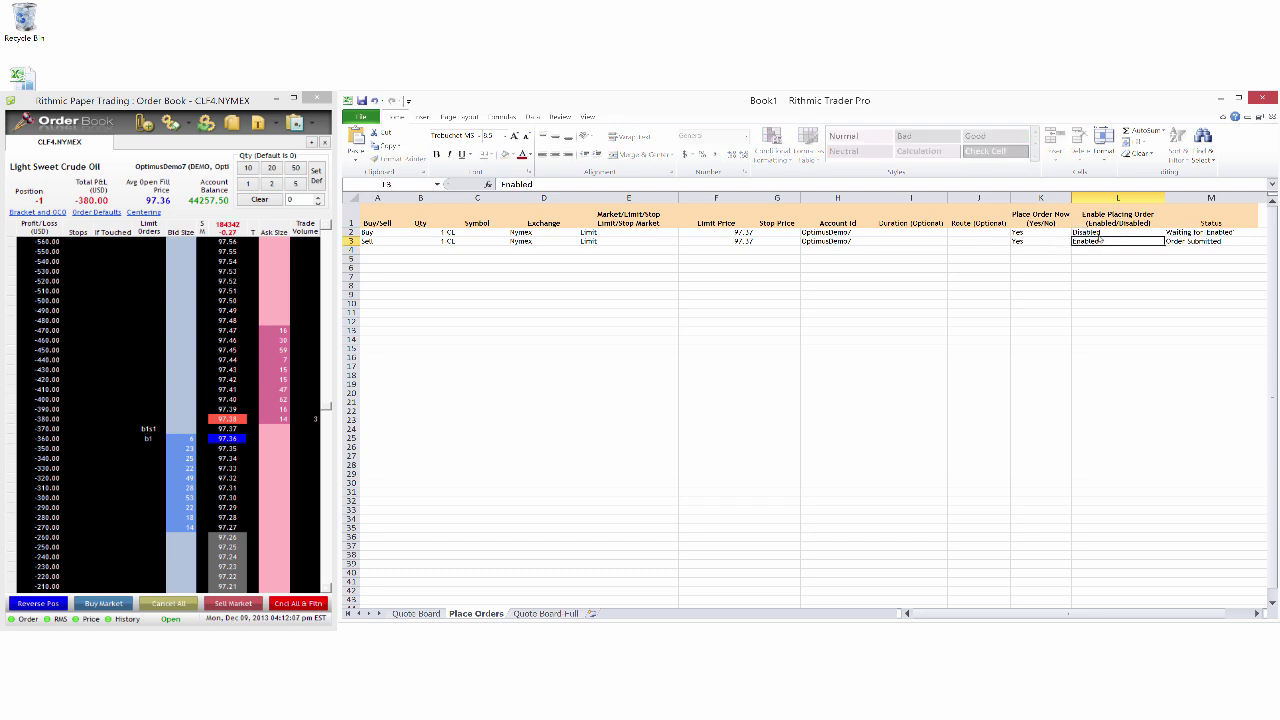
{"action": "type", "text": "Disabled"}
{"action": "key", "text": "Return"}
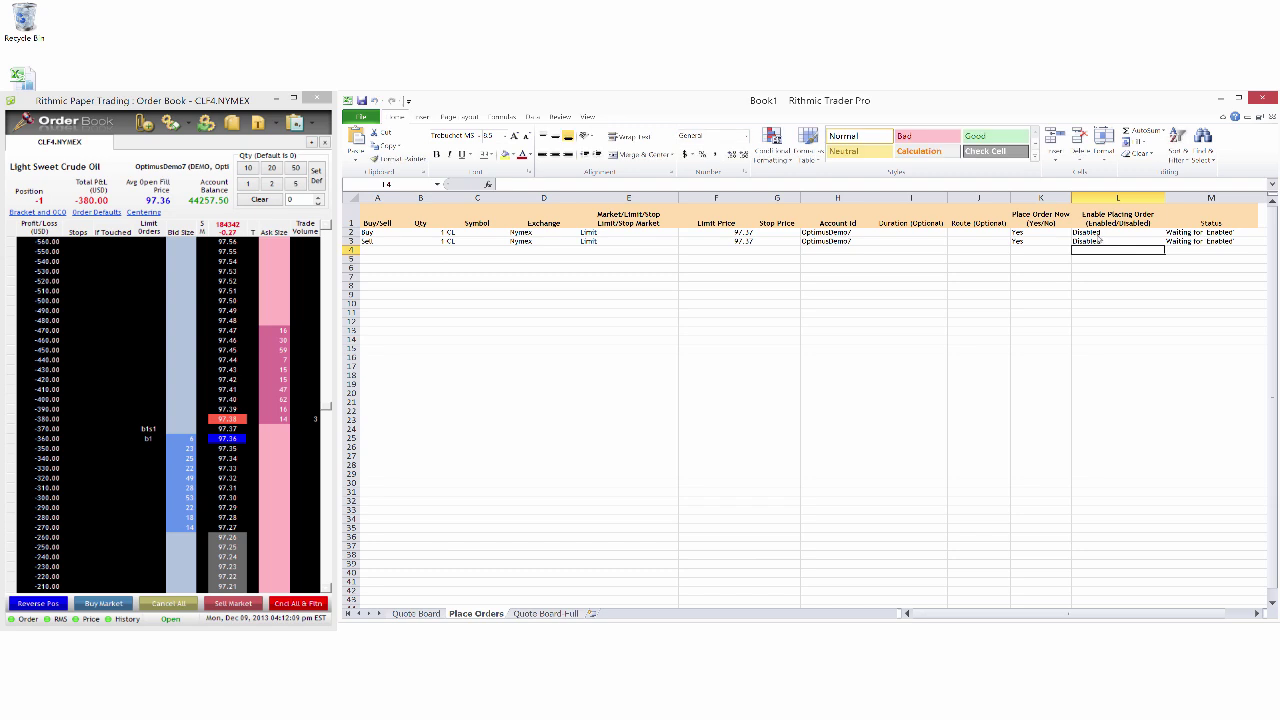
Step: Cancel all orders and flatten the position in the Order Book, then close Book1
{"action": "left_click", "coordinate": [313, 612]}
{"action": "left_click", "coordinate": [311, 609]}
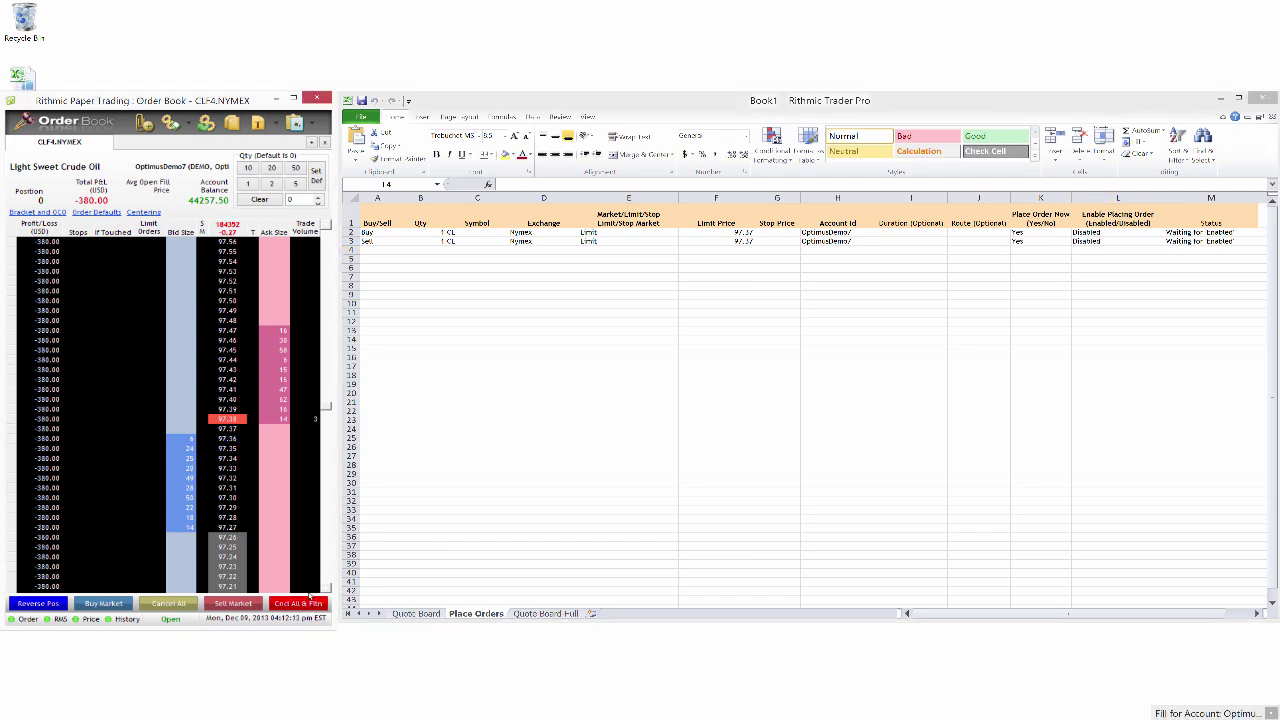
{"action": "left_click", "coordinate": [728, 112]}
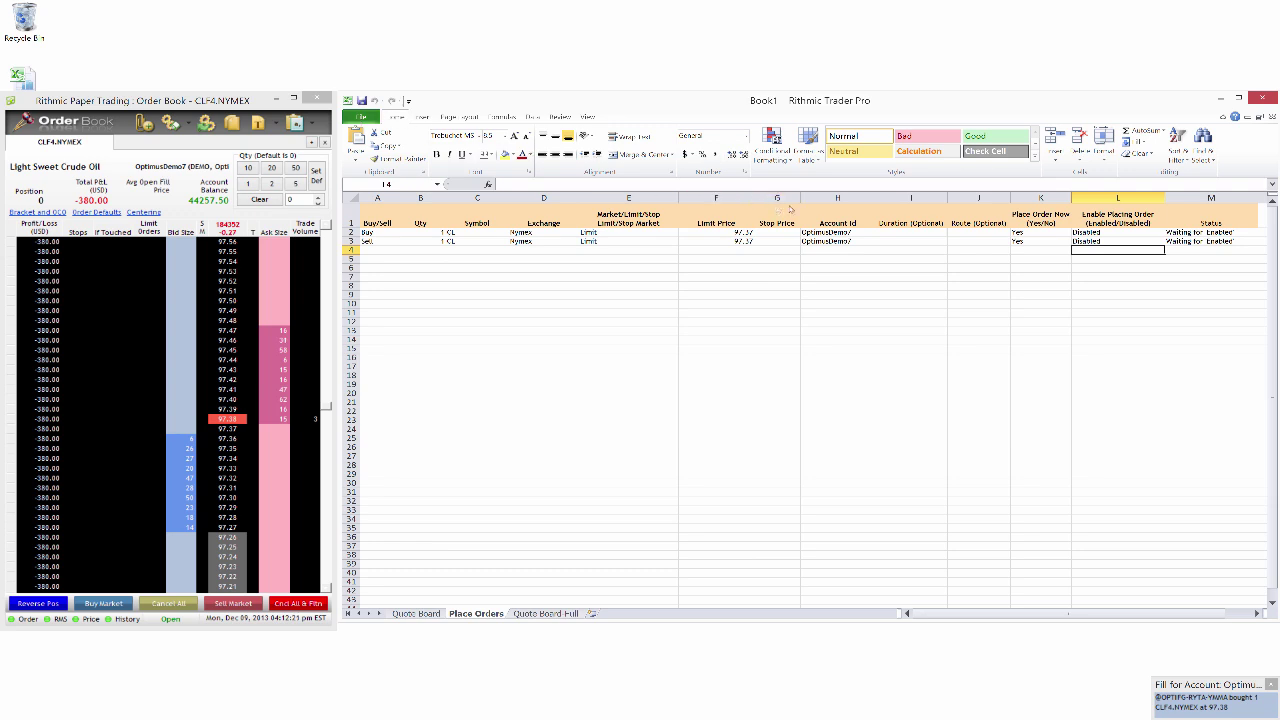
{"action": "left_click", "coordinate": [1263, 98]}
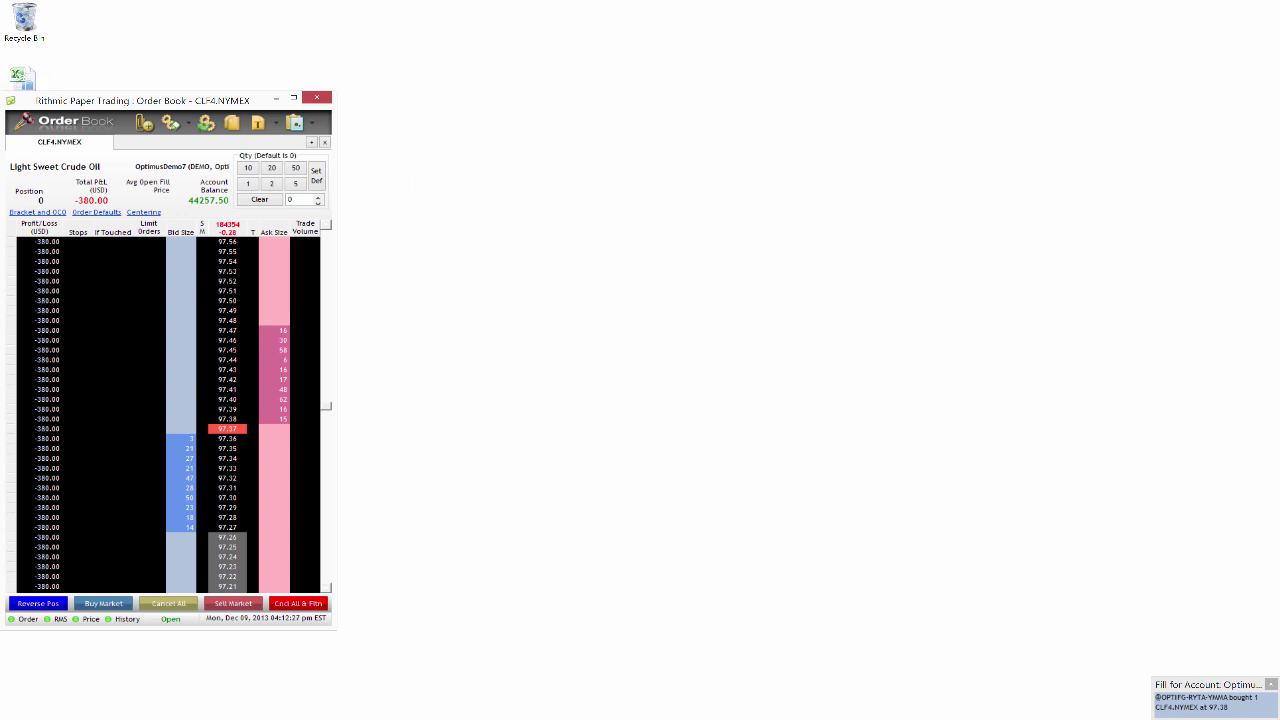
Step: From the Rithmic main window, open the saved Bass Trade spreadsheet from the Desktop
{"action": "left_click", "coordinate": [289, 691]}
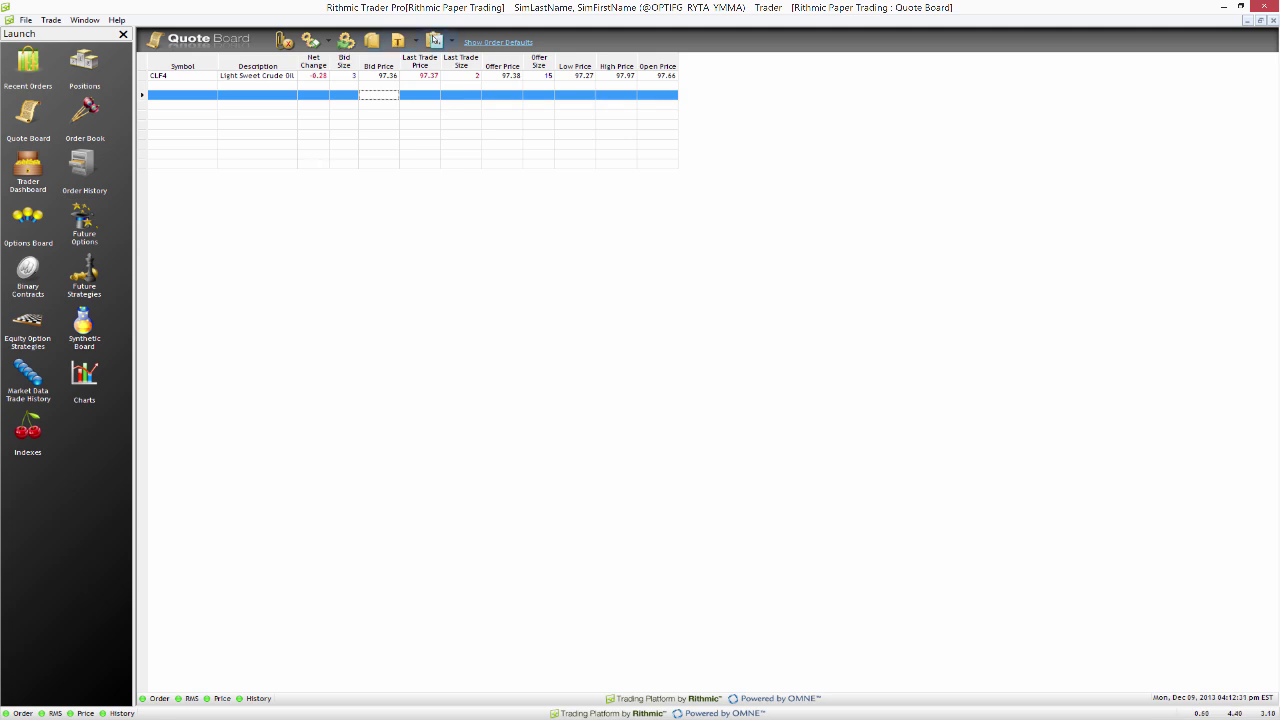
{"action": "left_click", "coordinate": [453, 41]}
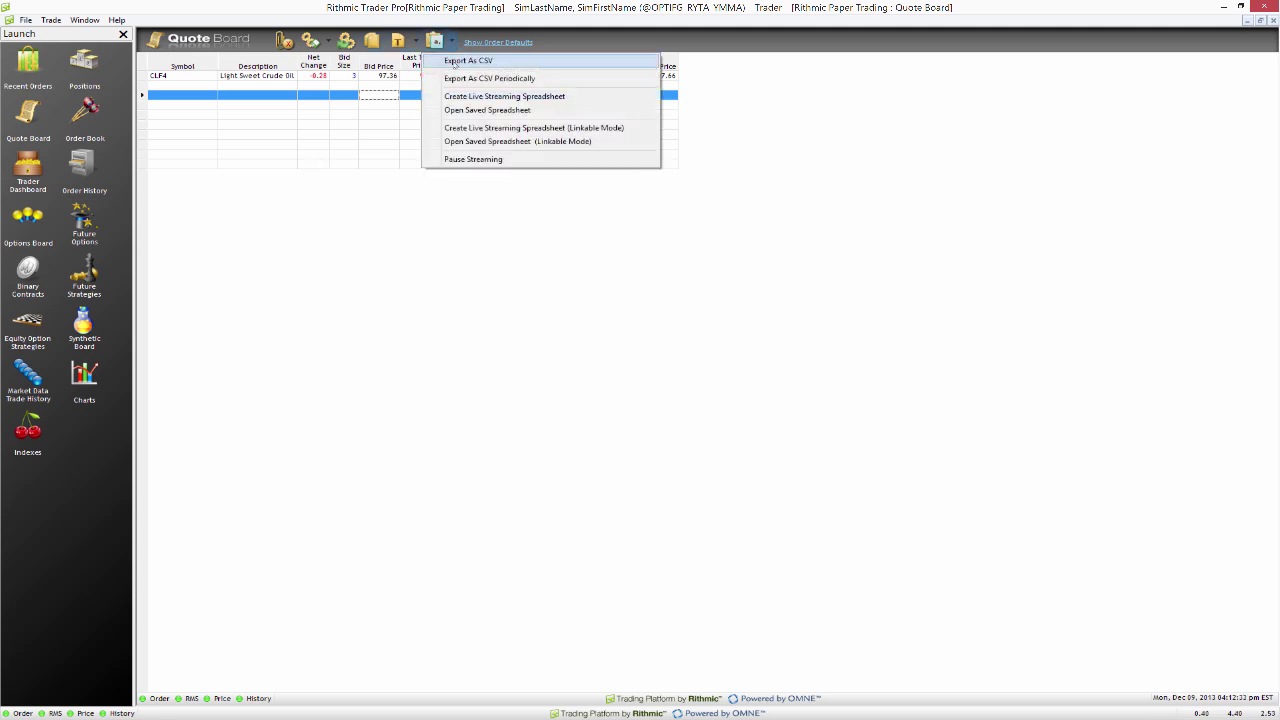
{"action": "left_click", "coordinate": [549, 112]}
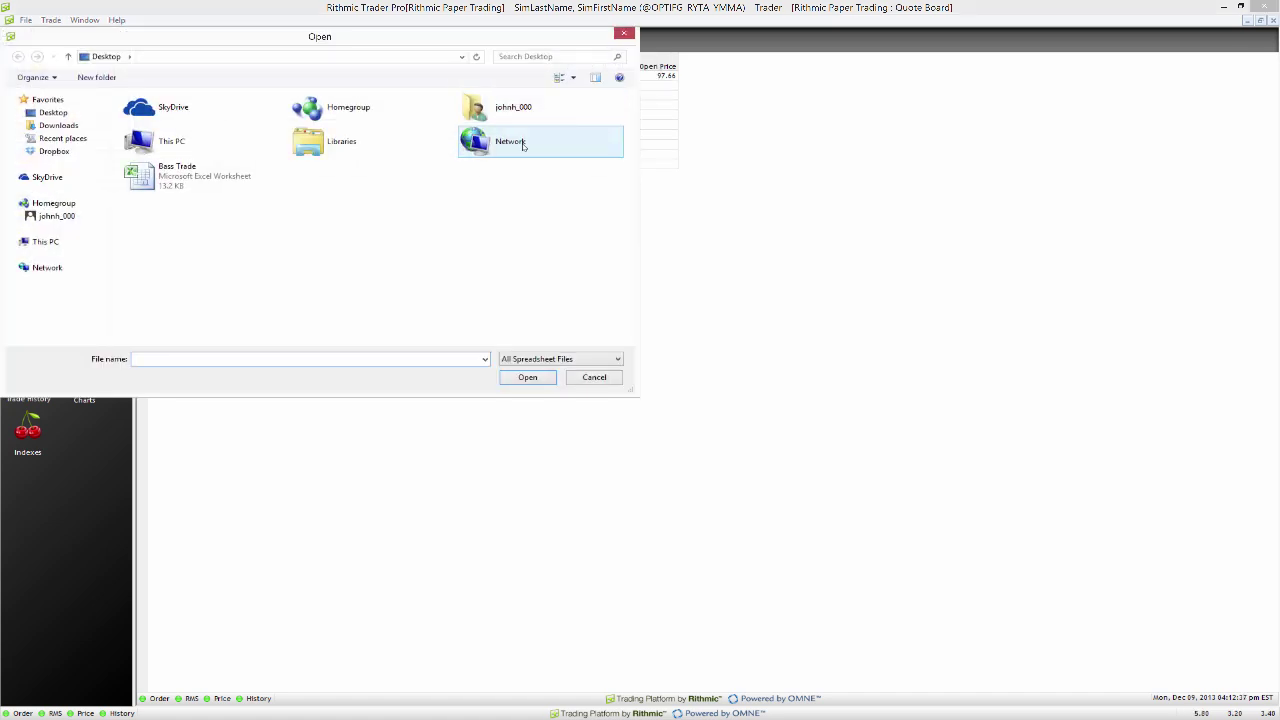
{"action": "left_click", "coordinate": [174, 185]}
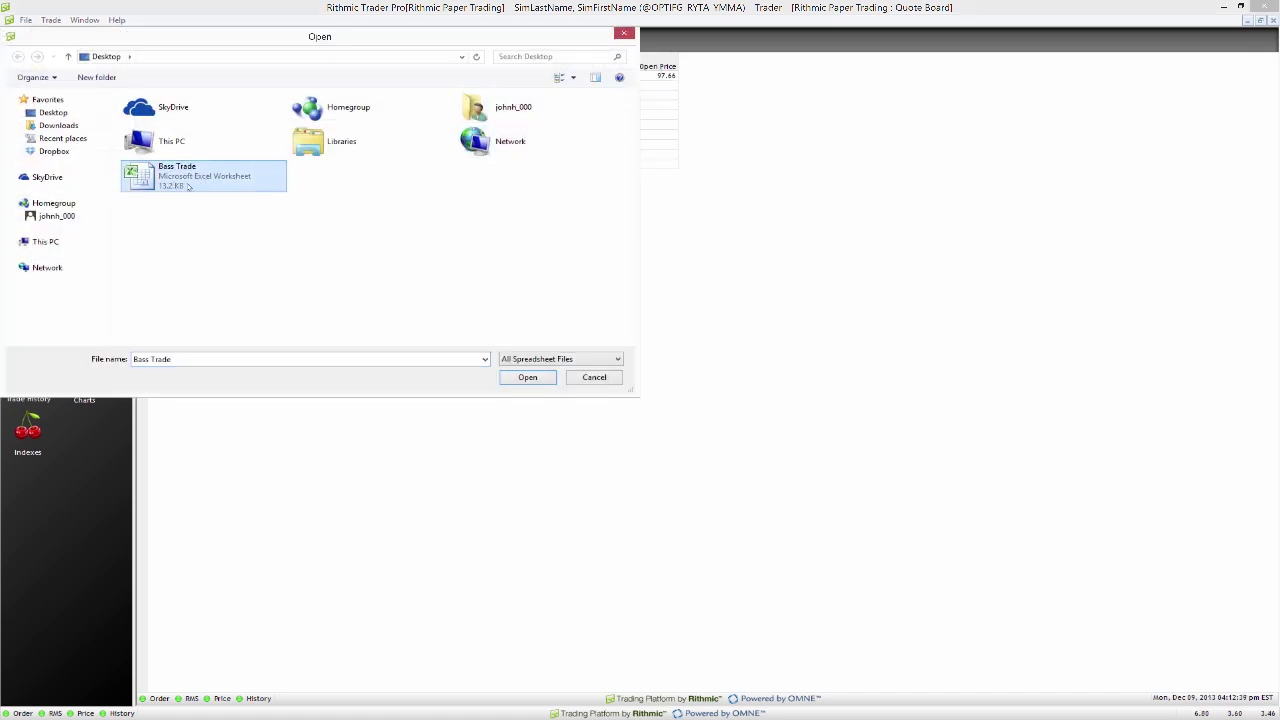
{"action": "left_click", "coordinate": [549, 379]}
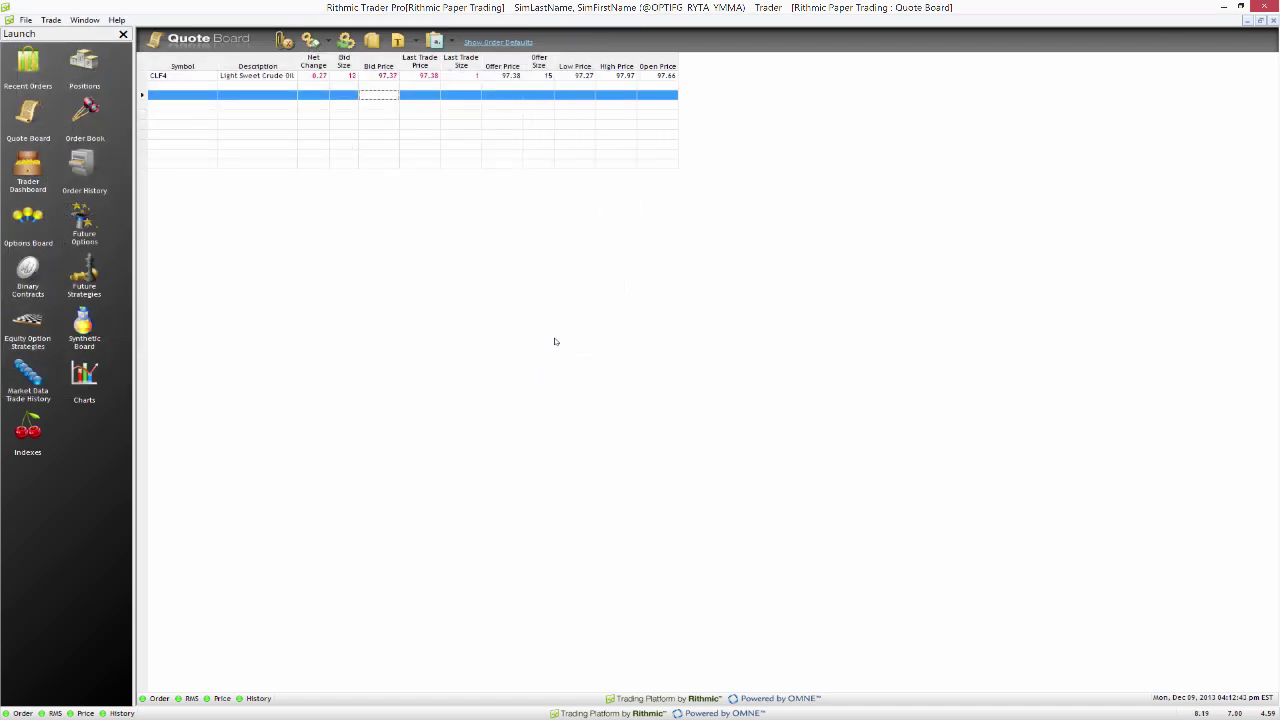
Step: Minimize Rithmic, reposition the Bass Trade window, and show the Place Orders sheet
{"action": "left_click", "coordinate": [1224, 7]}
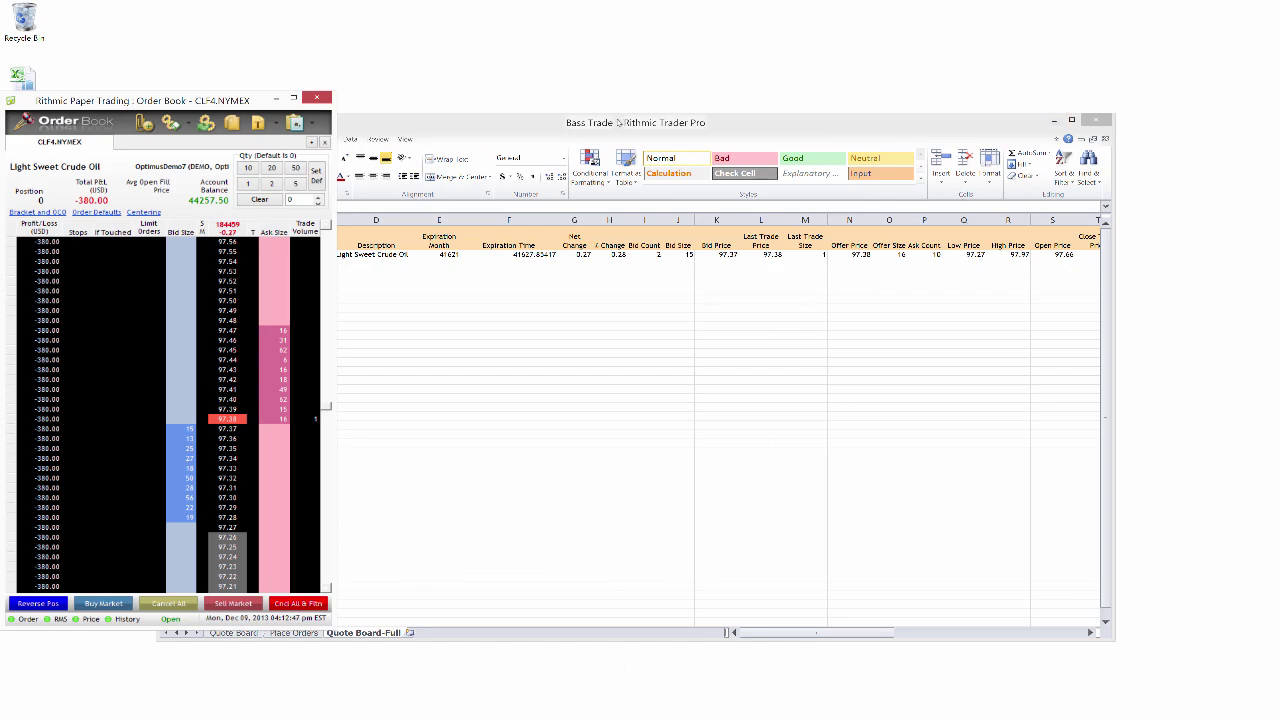
{"action": "left_click_drag", "start_coordinate": [618, 124], "coordinate": [736, 112]}
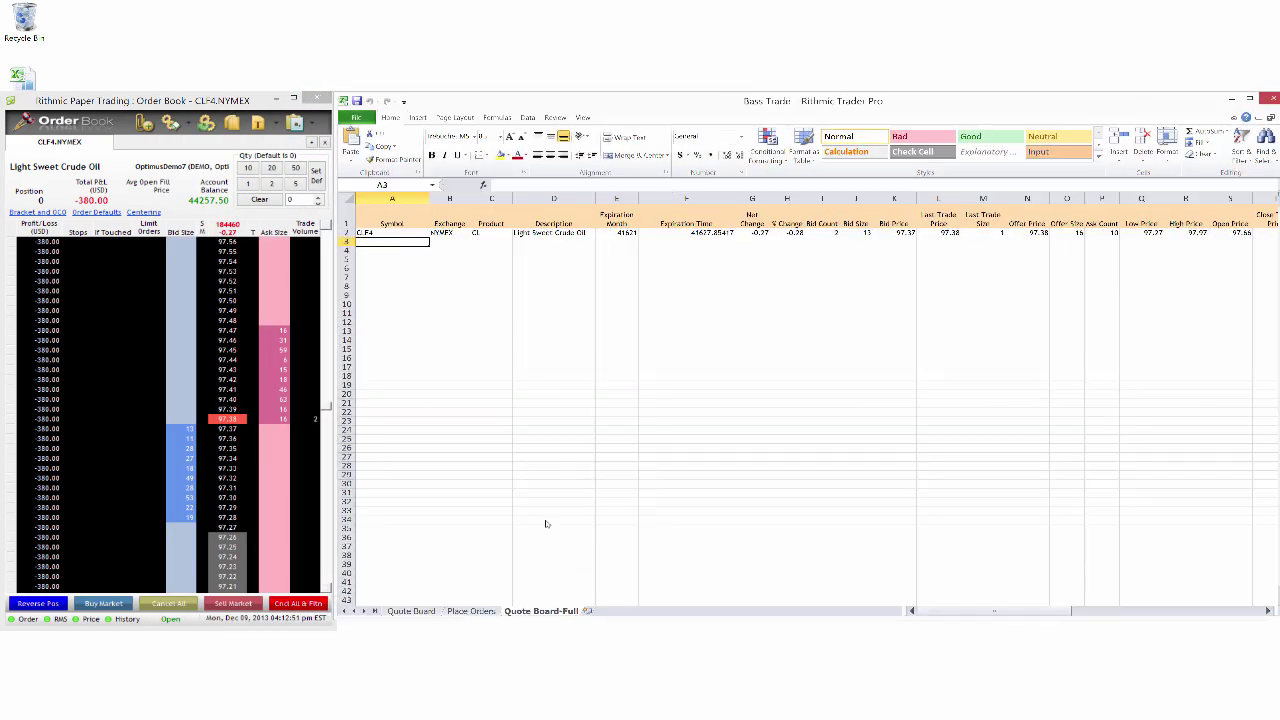
{"action": "left_click", "coordinate": [472, 612]}
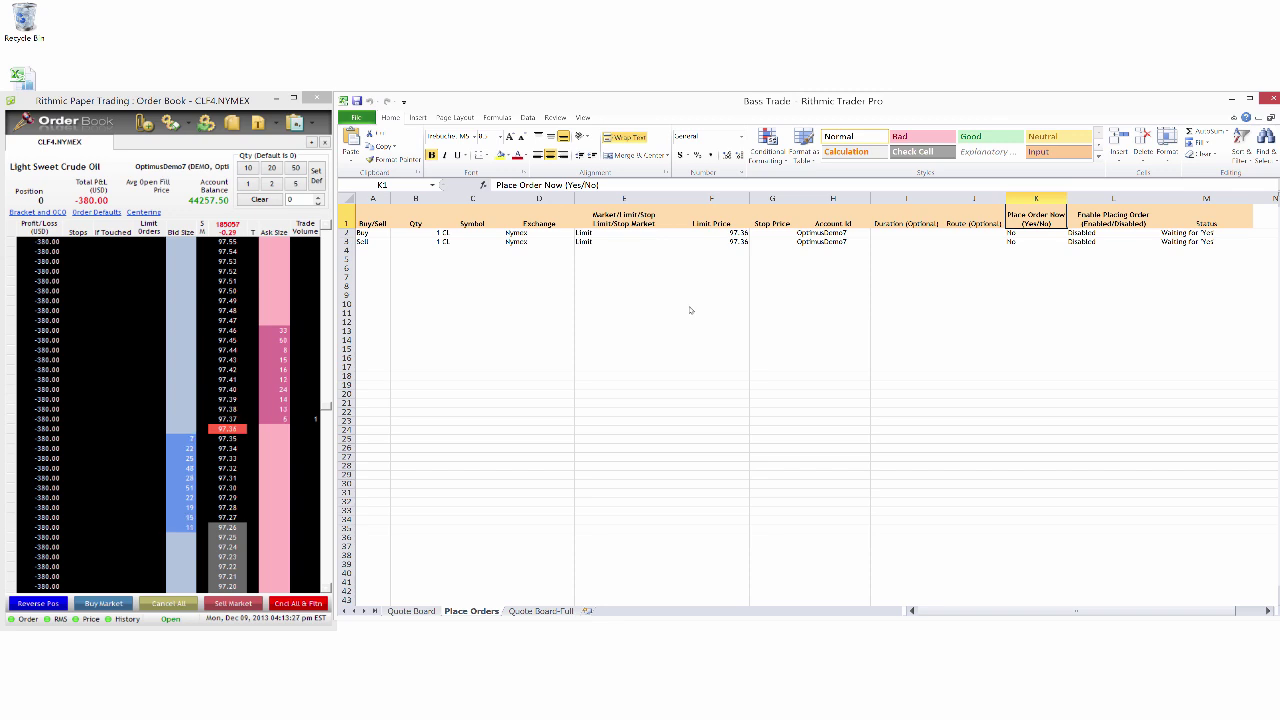
{"action": "left_click", "coordinate": [540, 611]}
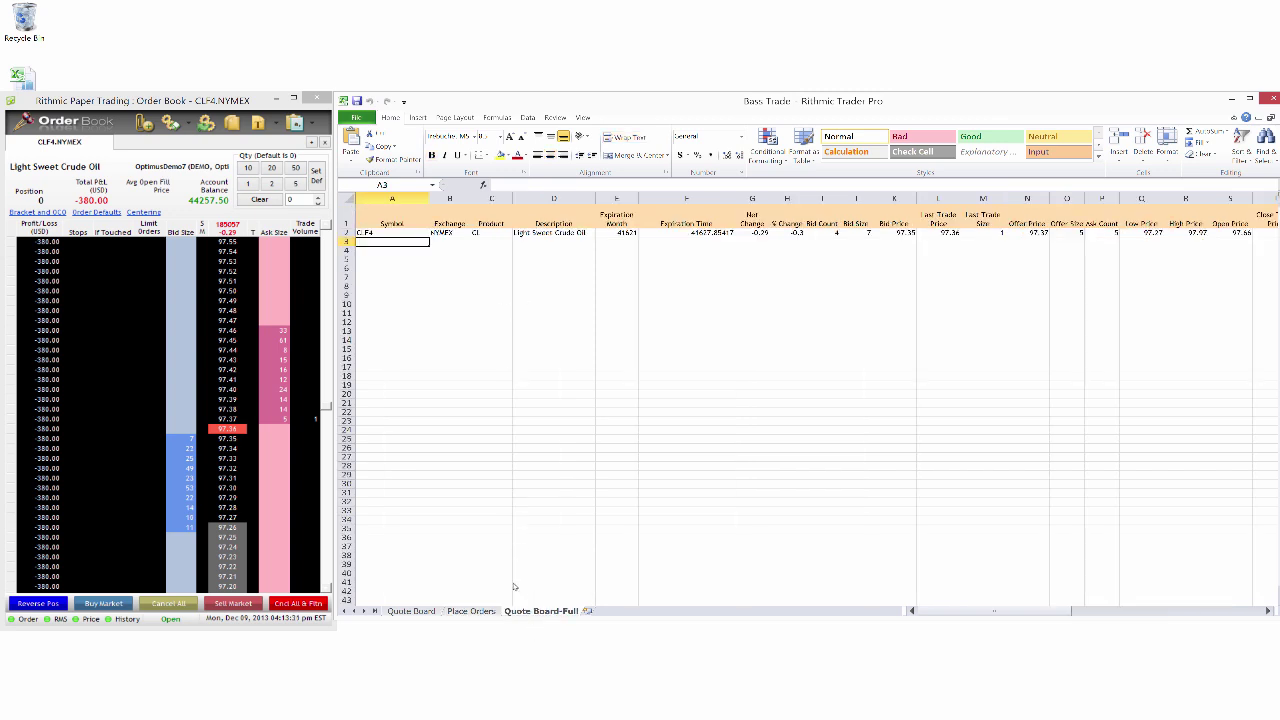
{"action": "left_click", "coordinate": [471, 611]}
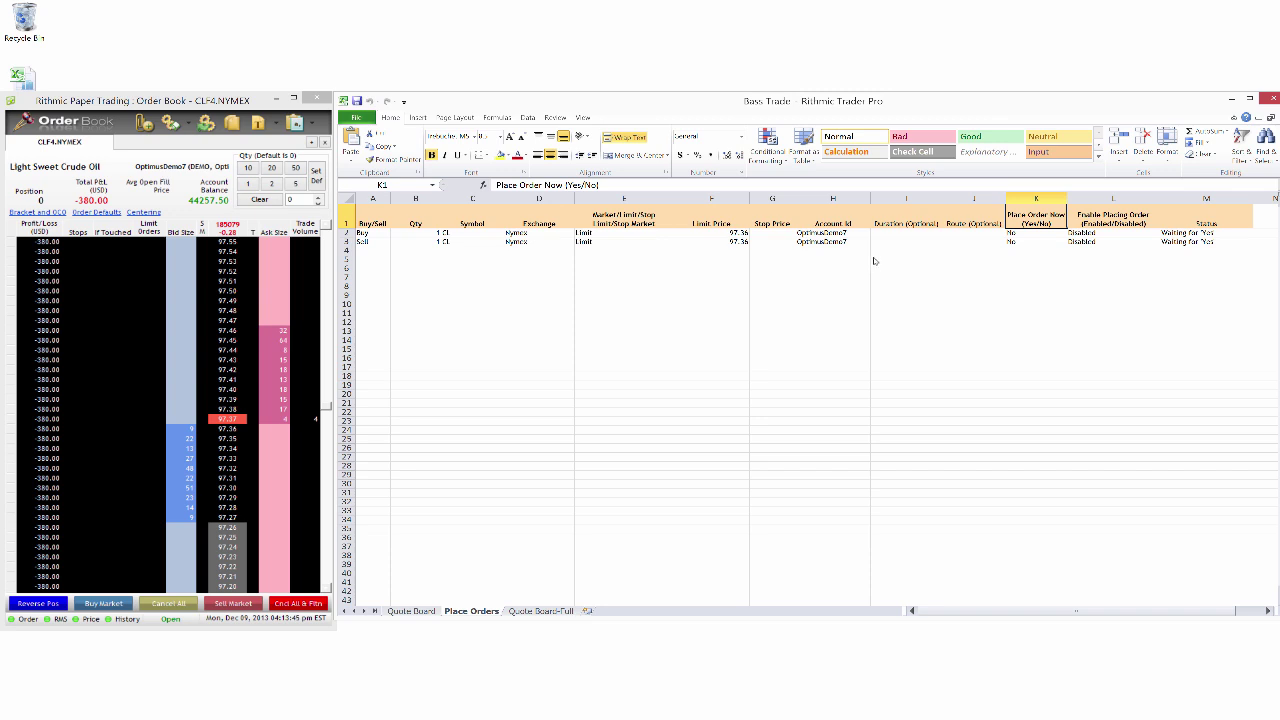
{"action": "left_click", "coordinate": [877, 267]}
{"action": "left_click", "coordinate": [1066, 251]}
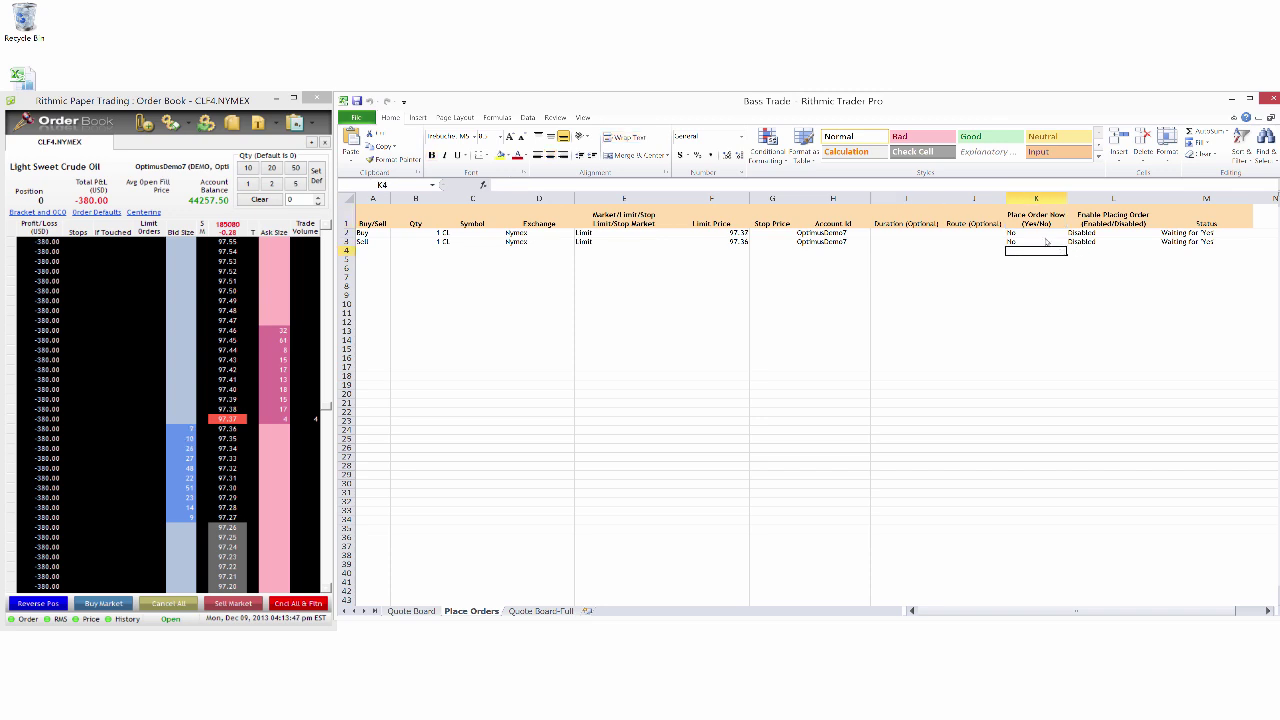
{"action": "left_click", "coordinate": [1048, 242]}
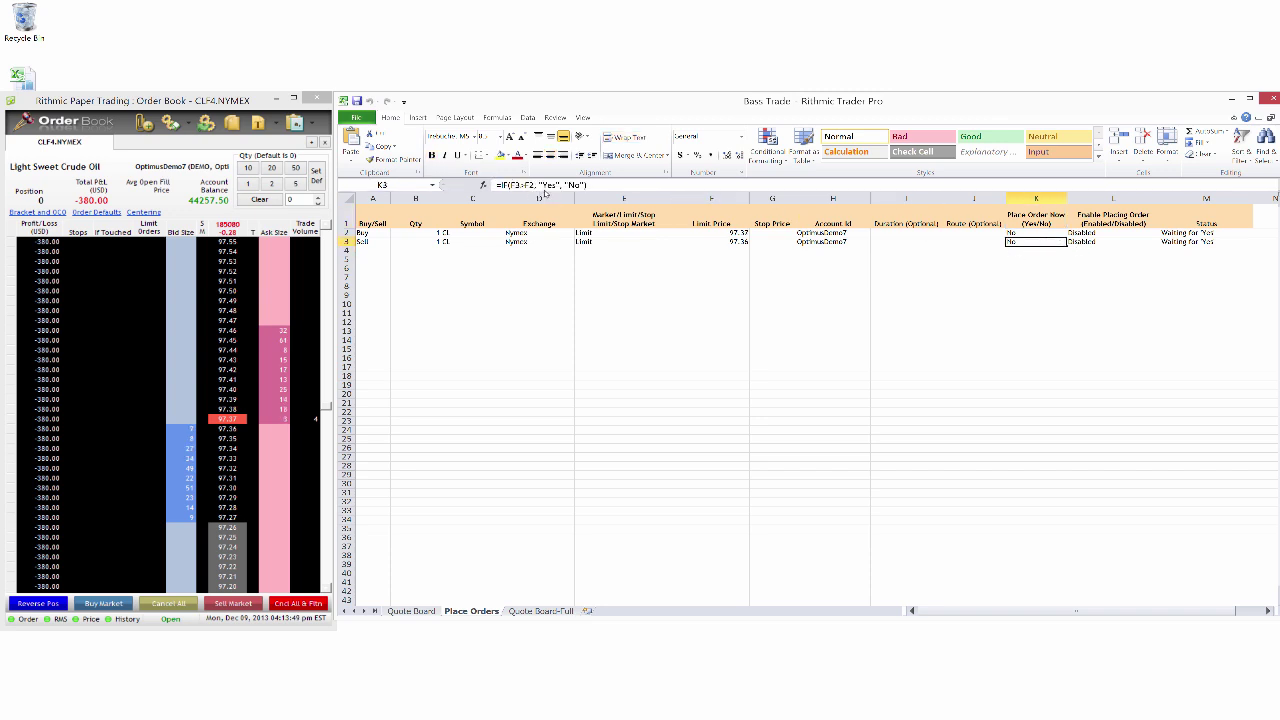